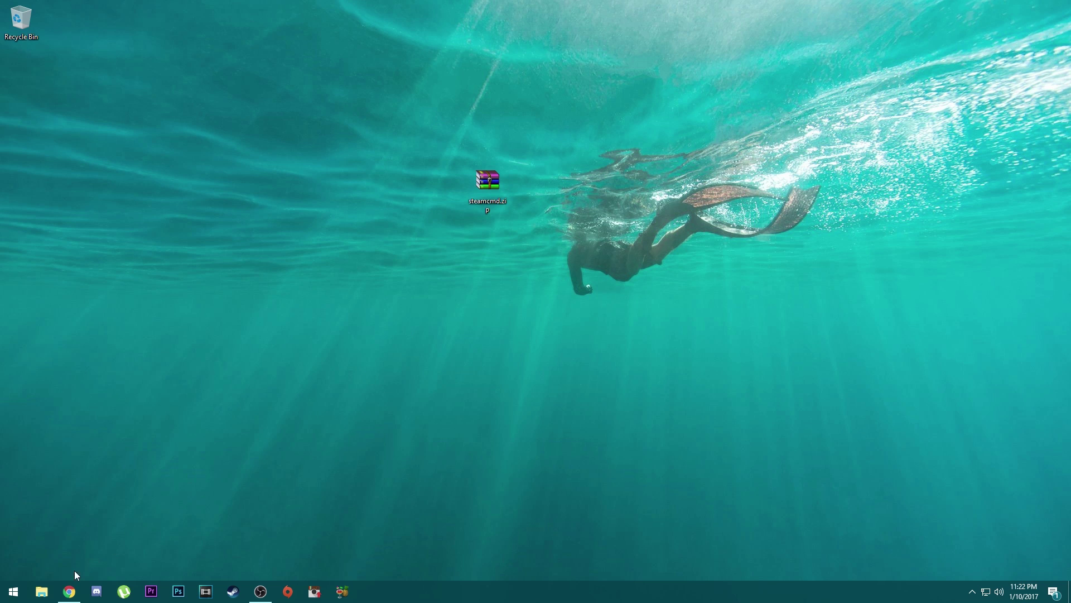
Step: Review the SteamCMD for Windows download instructions on the Valve Developer Community page in Chrome, then return to the desktop
{"action": "left_click", "coordinate": [70, 591]}
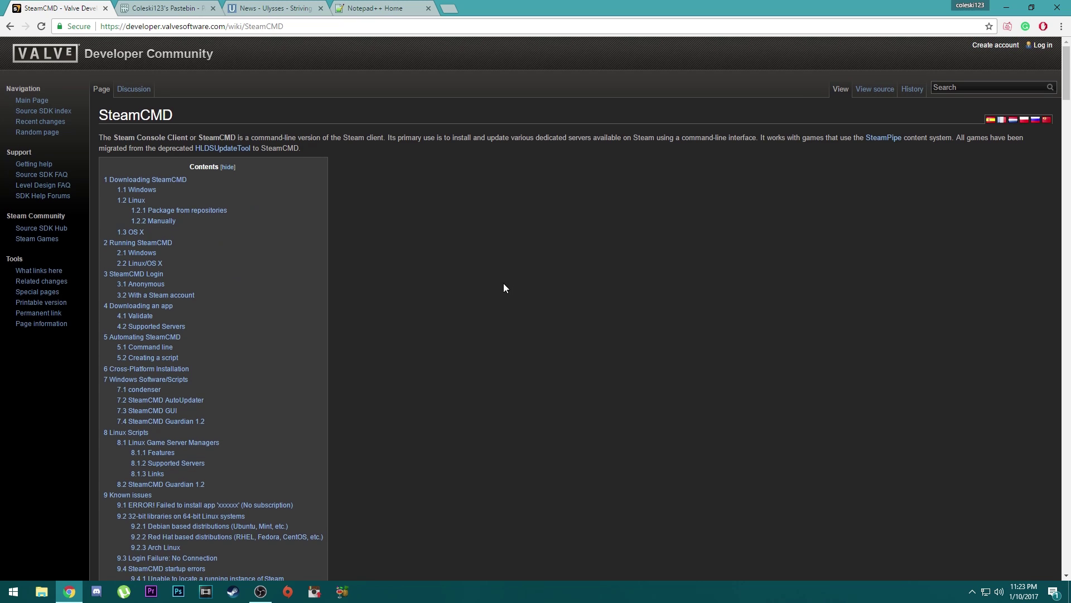
{"action": "scroll", "coordinate": [513, 283], "scroll_direction": "down", "scroll_amount": 4}
{"action": "scroll", "coordinate": [503, 286], "scroll_direction": "down", "scroll_amount": 3}
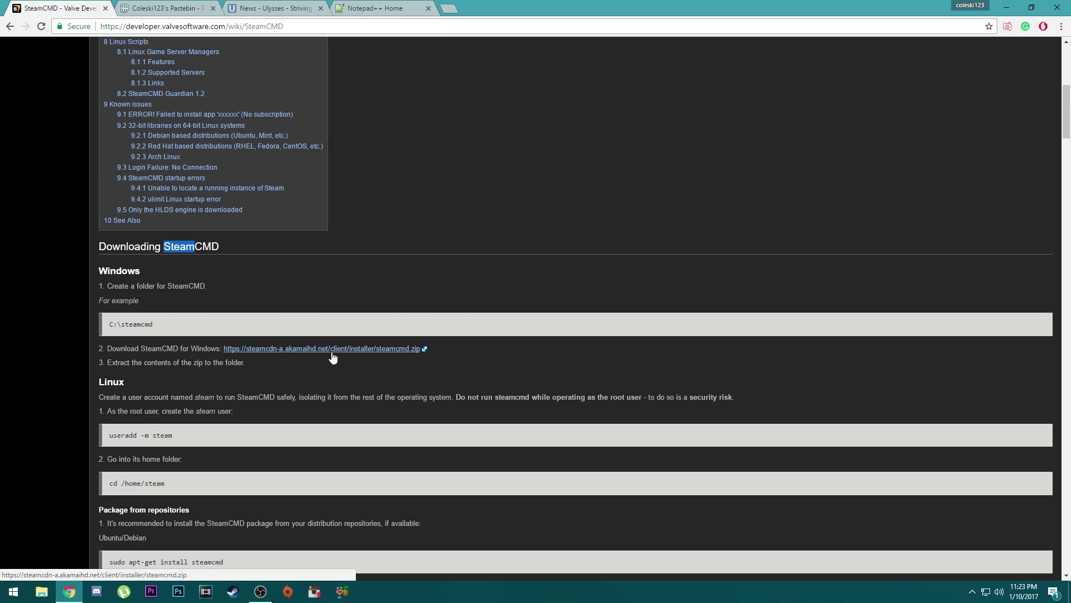
{"action": "left_click", "coordinate": [474, 296]}
{"action": "left_click", "coordinate": [1010, 9]}
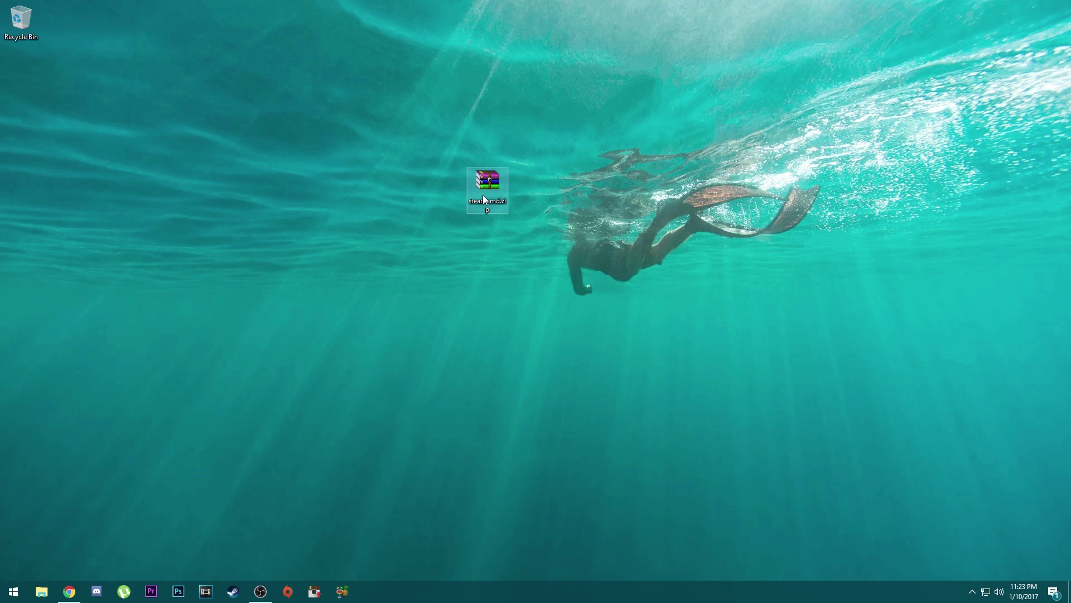
Step: Create a new desktop folder named SteamCMD
{"action": "right_click", "coordinate": [283, 206]}
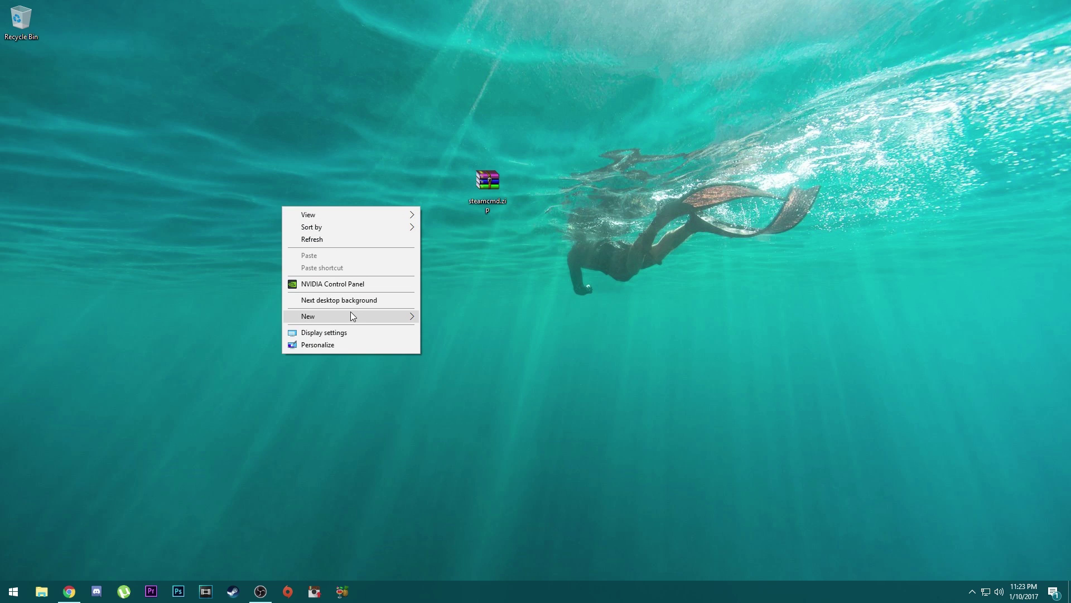
{"action": "mouse_move", "coordinate": [352, 317]}
{"action": "left_click", "coordinate": [430, 318]}
{"action": "type", "text": "SteamCMD"}
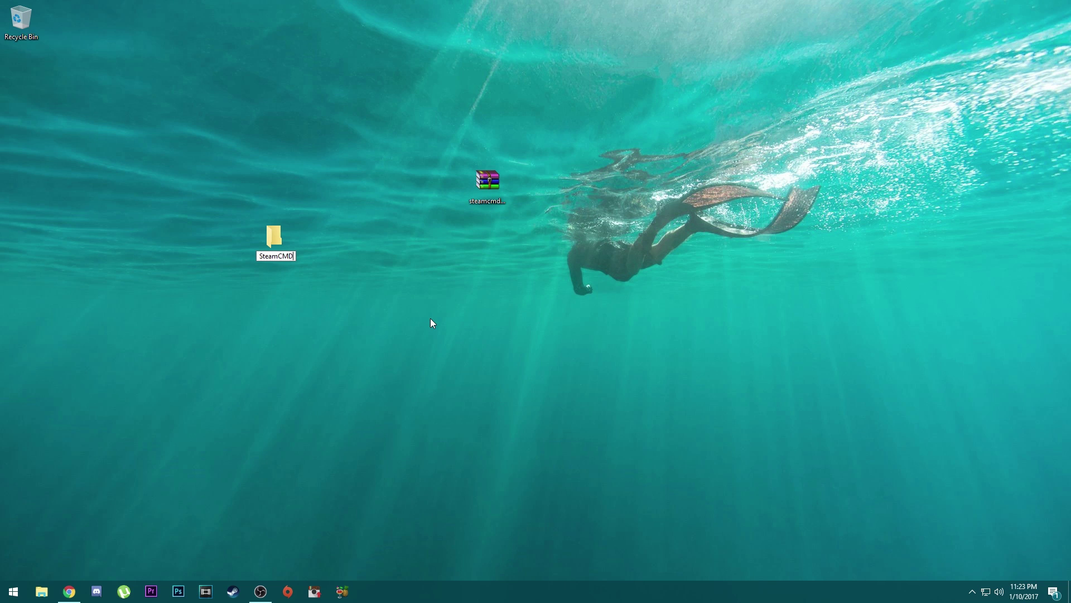
{"action": "key", "text": "Return"}
Step: Extract steamcmd.exe from steamcmd.zip into the SteamCMD folder and delete the zip archive from the desktop
{"action": "double_click", "coordinate": [491, 182]}
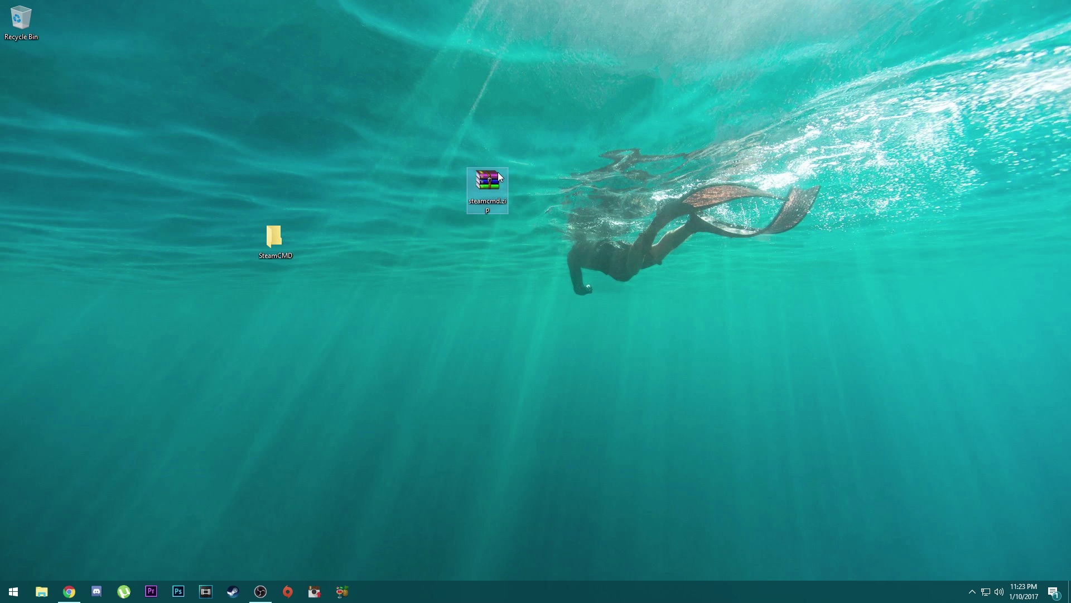
{"action": "left_click_drag", "start_coordinate": [376, 104], "coordinate": [617, 94]}
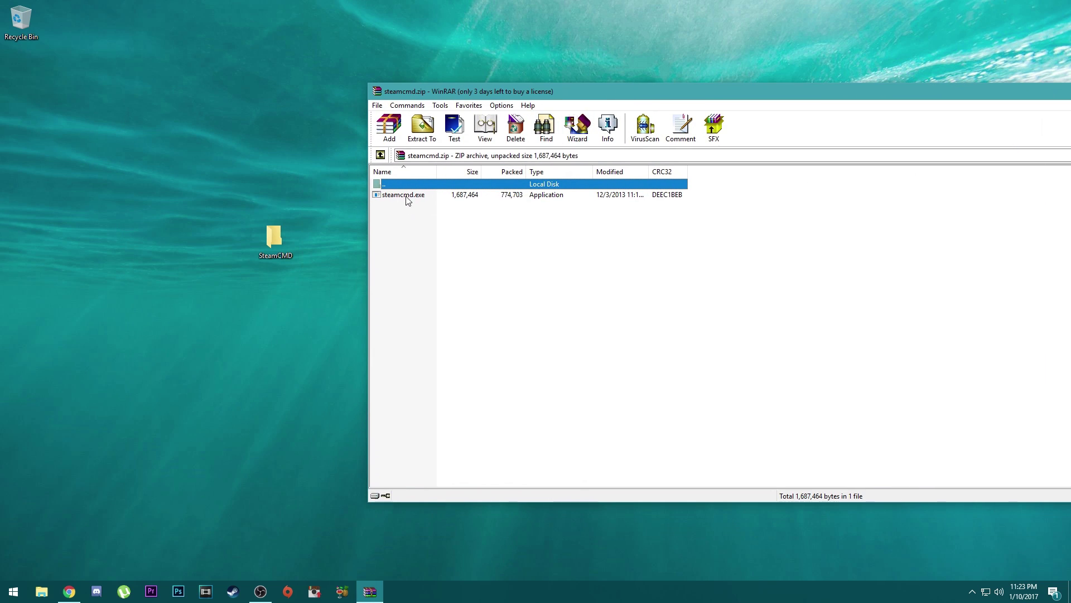
{"action": "left_click_drag", "start_coordinate": [407, 196], "coordinate": [276, 235]}
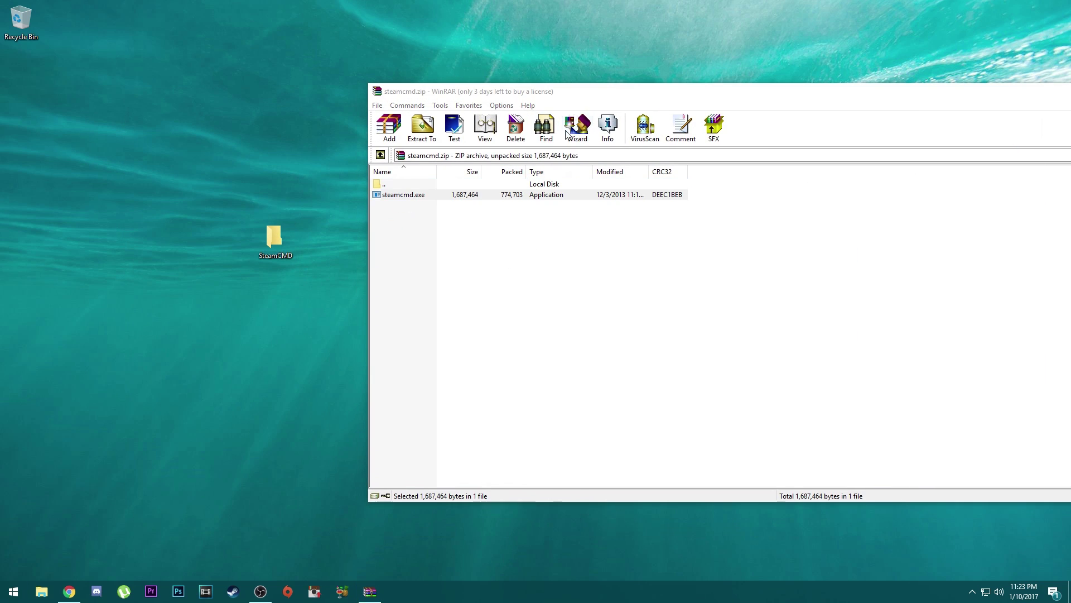
{"action": "left_click_drag", "start_coordinate": [633, 95], "coordinate": [399, 96]}
{"action": "left_click", "coordinate": [912, 90]}
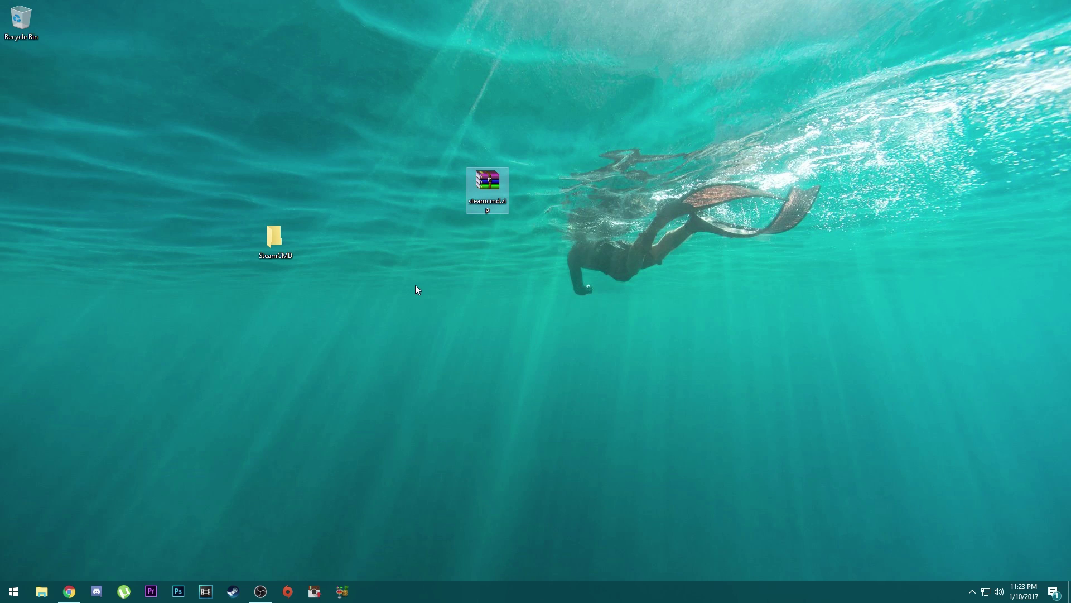
{"action": "key", "text": "Delete"}
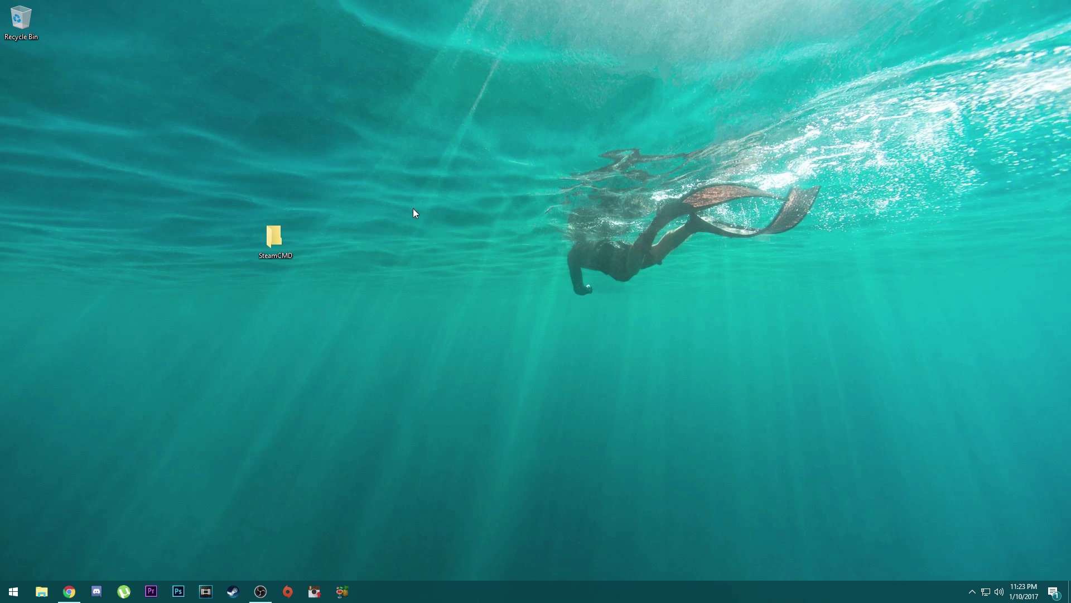
Step: Run steamcmd.exe from the SteamCMD folder to install its updates, and close its console once the Steam prompt is ready
{"action": "double_click", "coordinate": [274, 237]}
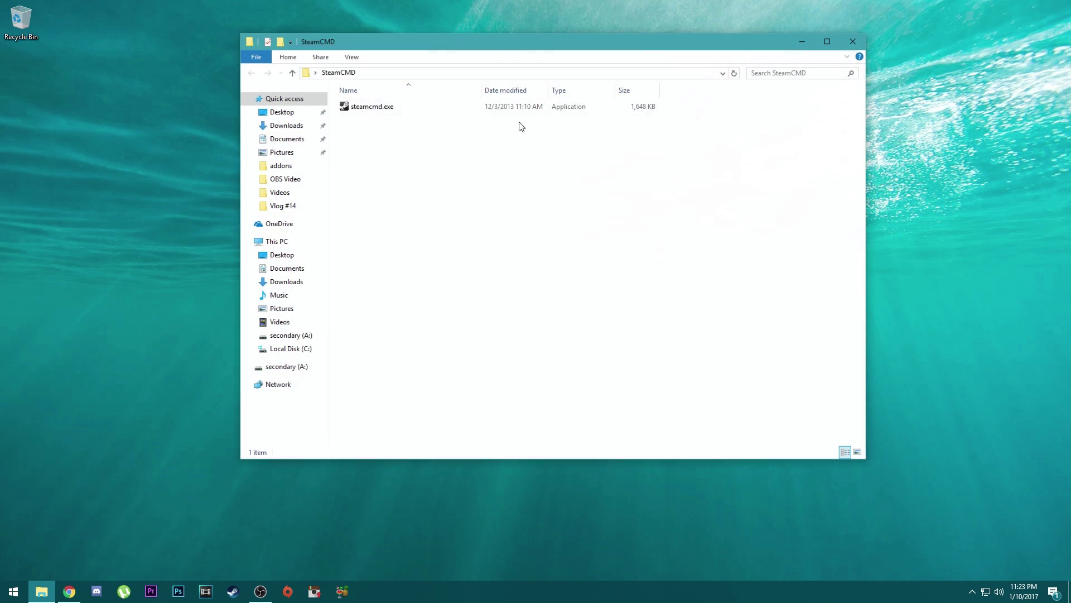
{"action": "double_click", "coordinate": [393, 108]}
{"action": "left_click_drag", "start_coordinate": [393, 122], "coordinate": [542, 121]}
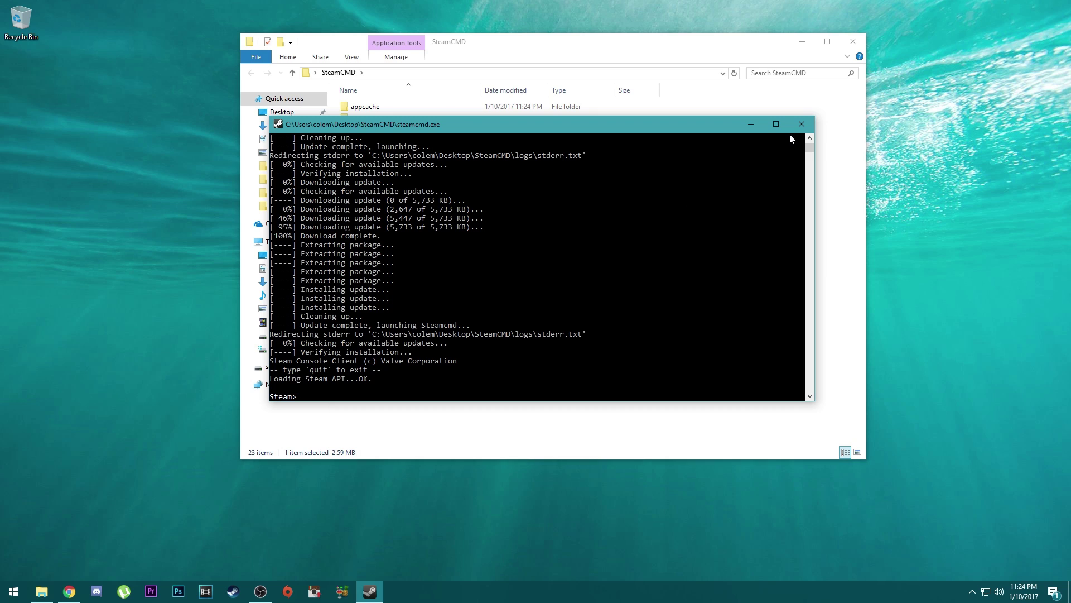
{"action": "left_click", "coordinate": [805, 125]}
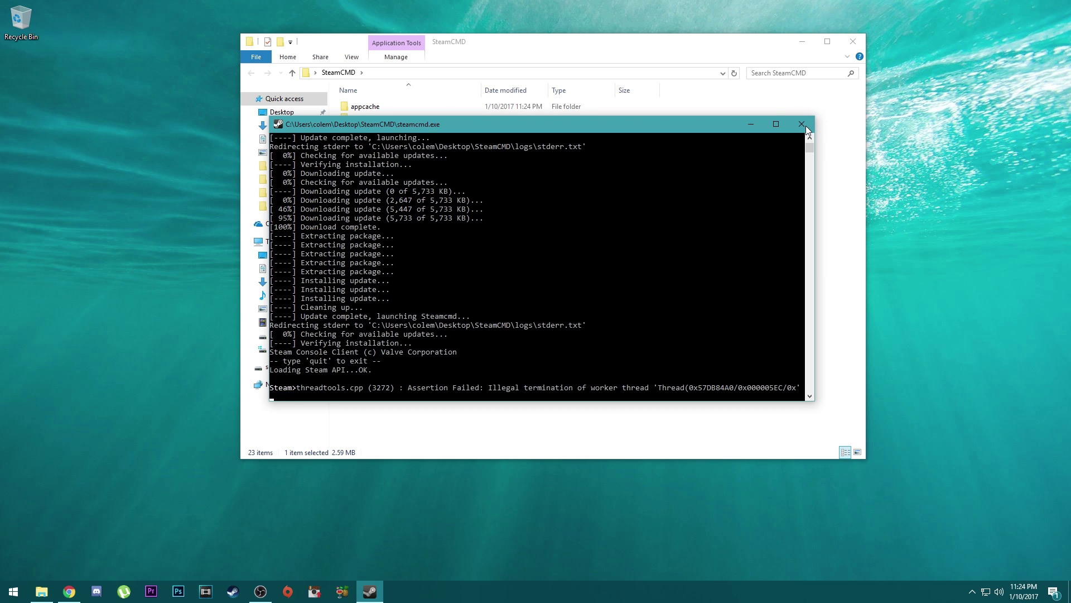
{"action": "left_click", "coordinate": [458, 393]}
{"action": "left_click_drag", "start_coordinate": [410, 422], "coordinate": [437, 402]}
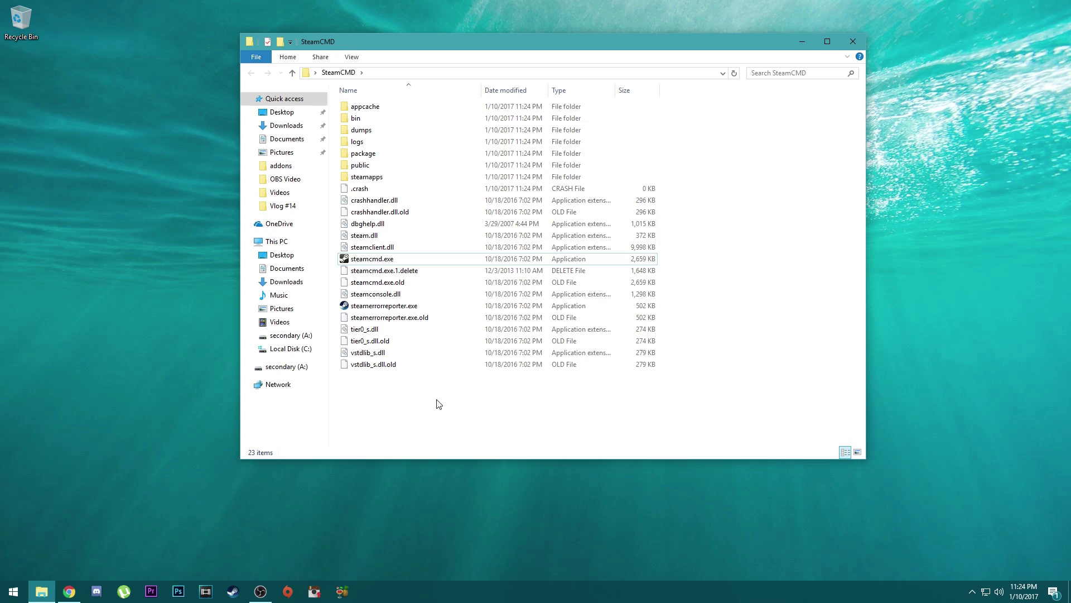
Step: Create a second desktop folder named GarrysModServer, separate from the SteamCMD folder
{"action": "left_click", "coordinate": [801, 41]}
{"action": "right_click", "coordinate": [419, 239]}
{"action": "mouse_move", "coordinate": [484, 358]}
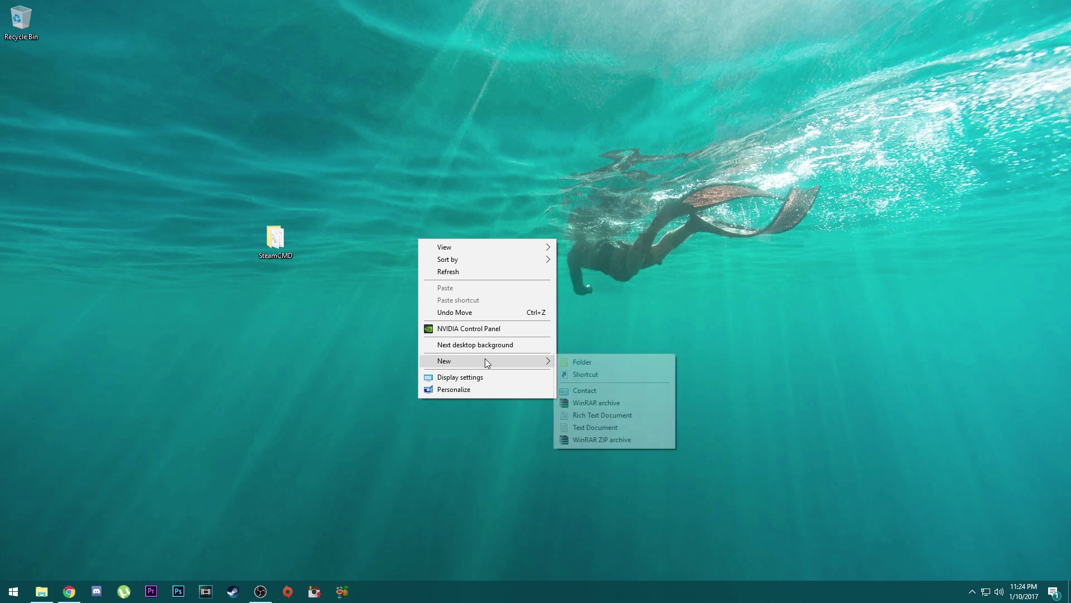
{"action": "left_click", "coordinate": [582, 362]}
{"action": "type", "text": "G"}
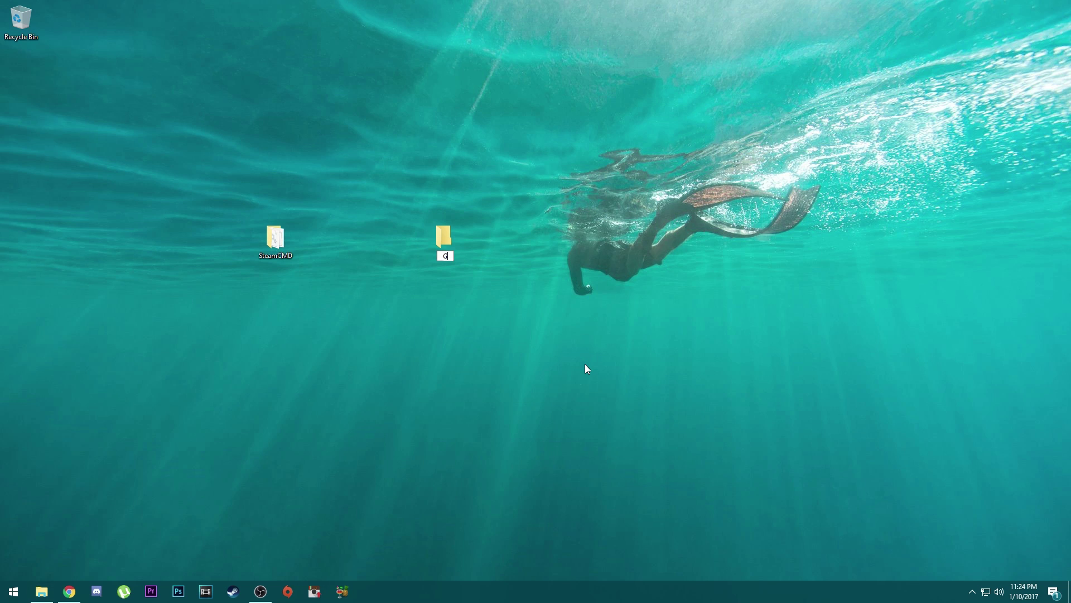
{"action": "type", "text": "arrysModServer"}
{"action": "left_click", "coordinate": [503, 284]}
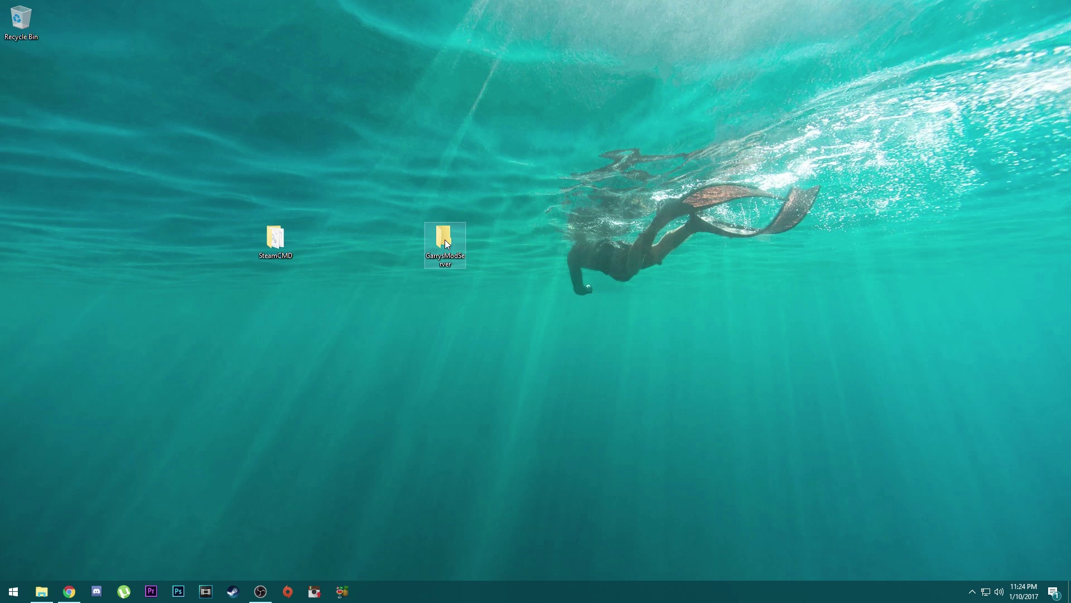
{"action": "left_click_drag", "start_coordinate": [459, 263], "coordinate": [502, 224]}
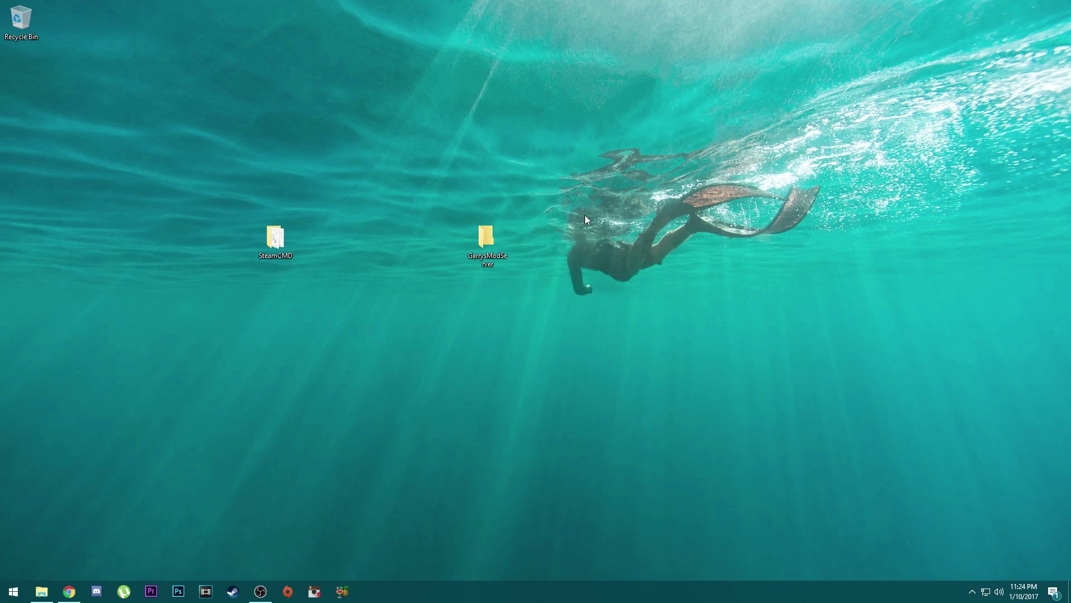
Step: Relaunch steamcmd.exe from the SteamCMD folder and clear the folder window away from its console
{"action": "double_click", "coordinate": [275, 239]}
{"action": "left_click_drag", "start_coordinate": [504, 34], "coordinate": [458, 38]}
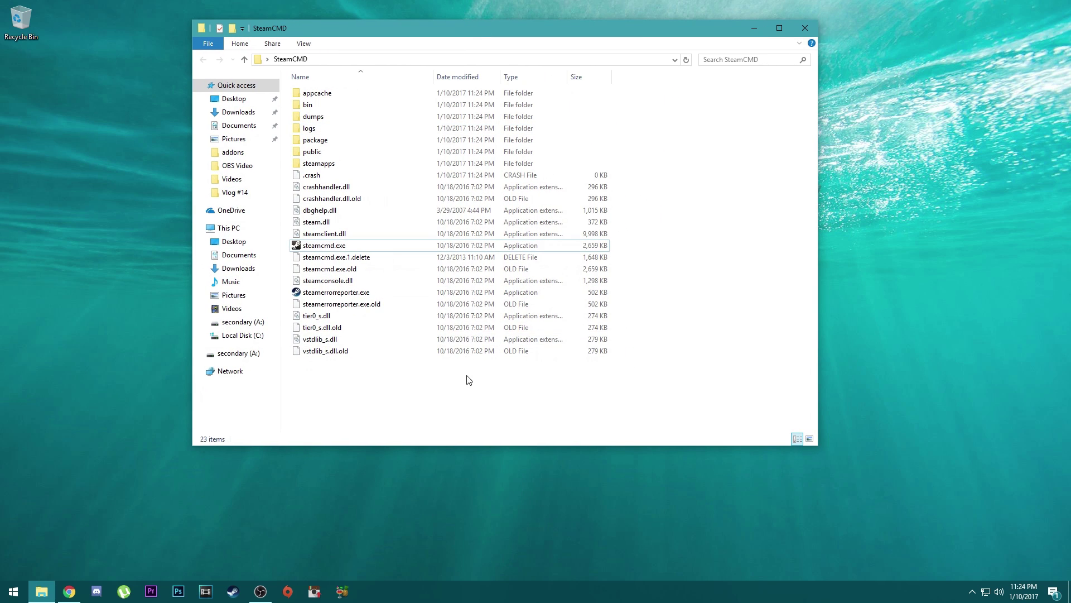
{"action": "left_click_drag", "start_coordinate": [394, 369], "coordinate": [364, 87]}
{"action": "left_click", "coordinate": [348, 378]}
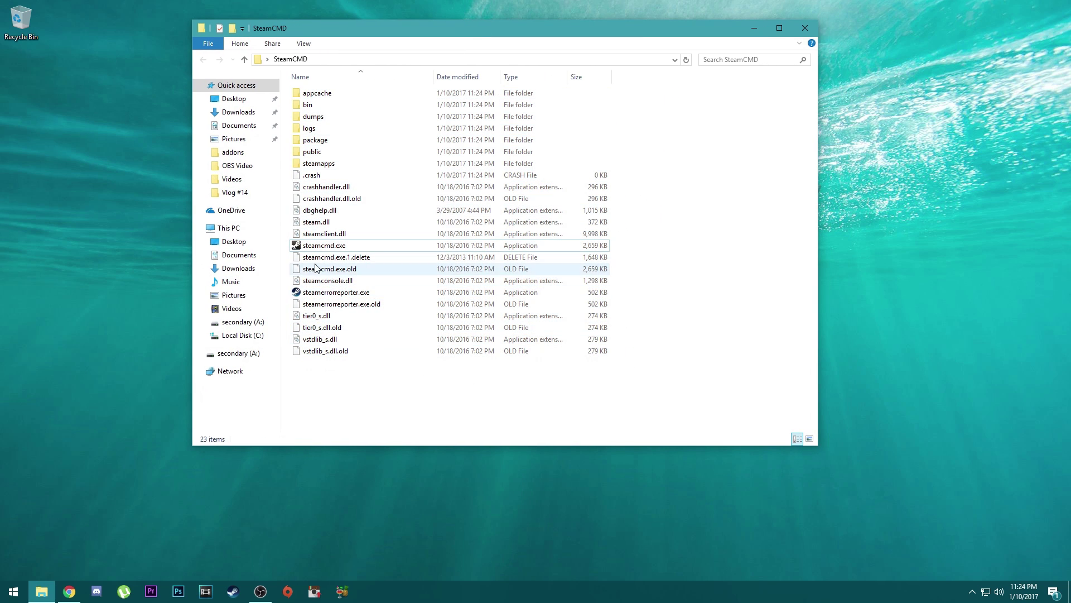
{"action": "left_click", "coordinate": [341, 247]}
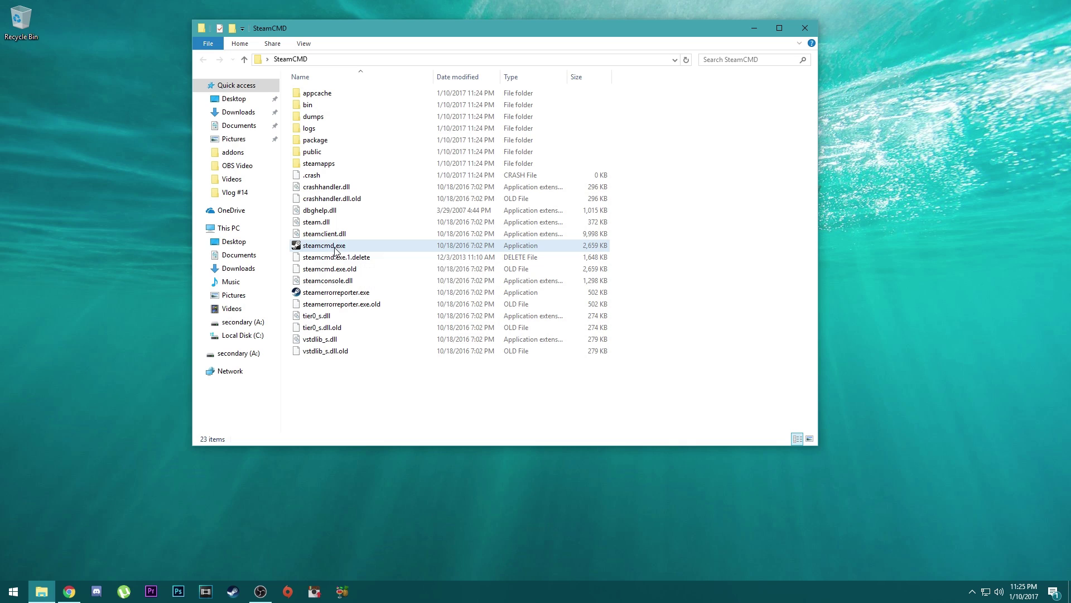
{"action": "double_click", "coordinate": [337, 248]}
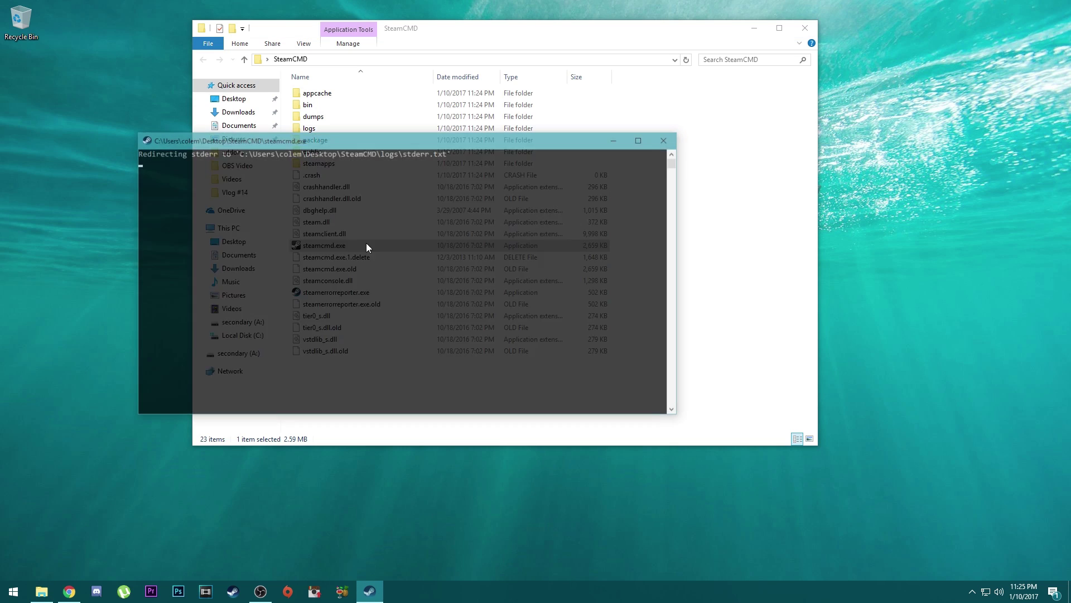
{"action": "left_click", "coordinate": [755, 28]}
{"action": "left_click", "coordinate": [449, 198]}
{"action": "left_click_drag", "start_coordinate": [362, 142], "coordinate": [463, 183]}
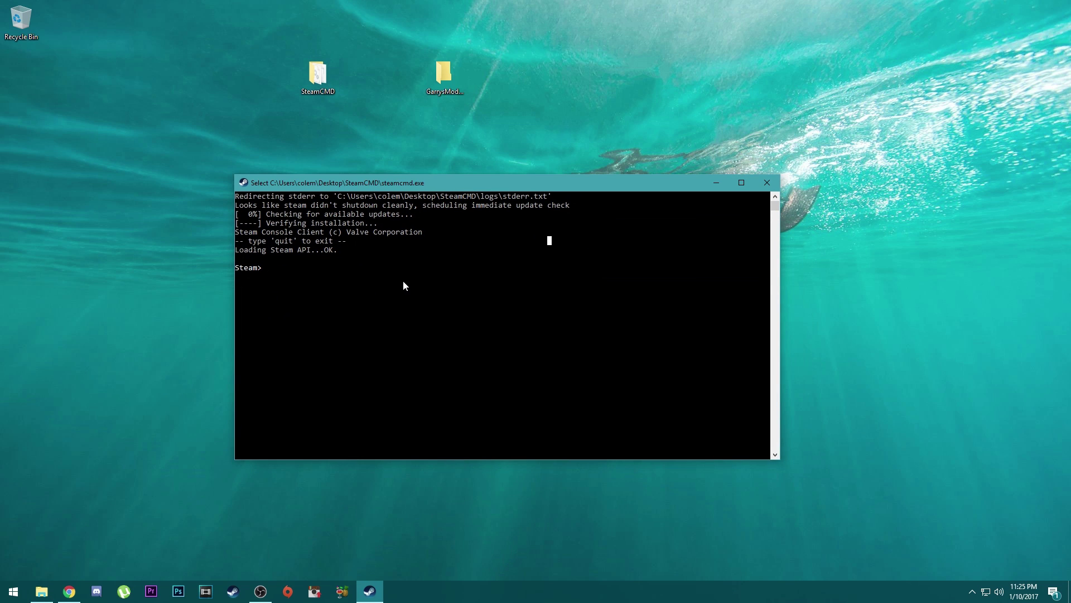
Step: Log in to Steam in the console with the command "login anonymous"
{"action": "key", "text": "Escape"}
{"action": "type", "text": "login ano"}
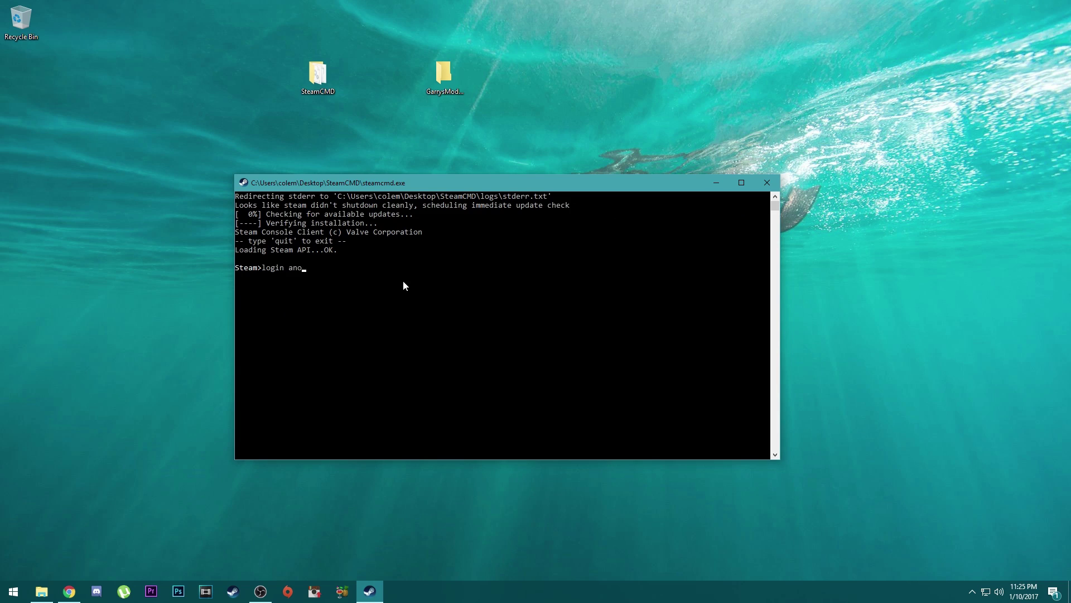
{"action": "key", "text": "BackSpace"}
{"action": "key", "text": "BackSpace"}
{"action": "type", "text": "anonymous"}
{"action": "key", "text": "Return"}
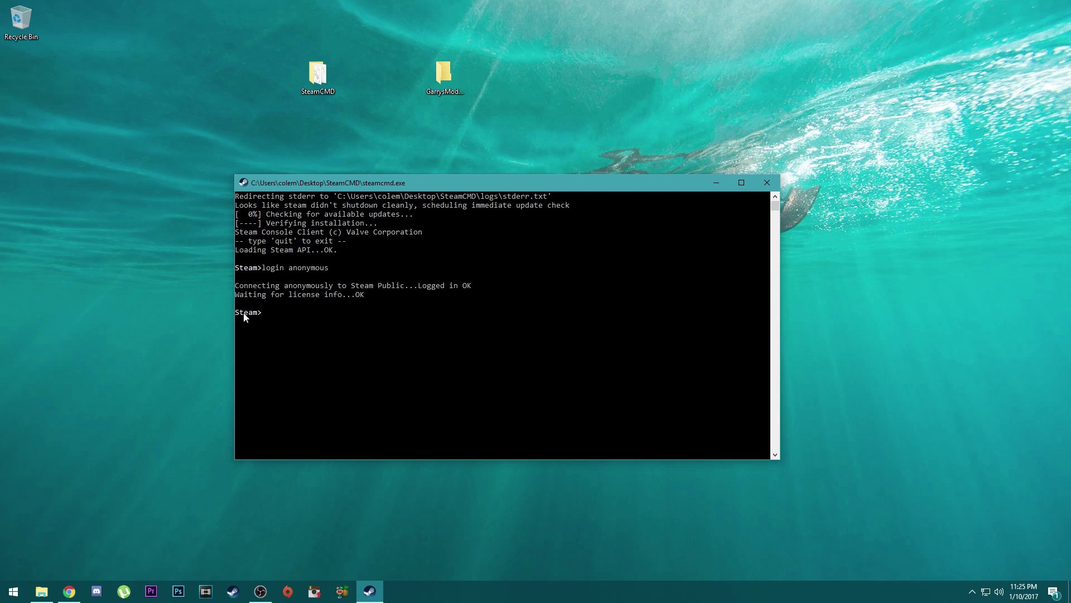
Step: Set the installation directory to the desktop GarrysModServer folder using the force_install_dir command with the folder's path
{"action": "left_click_drag", "start_coordinate": [478, 183], "coordinate": [494, 166]}
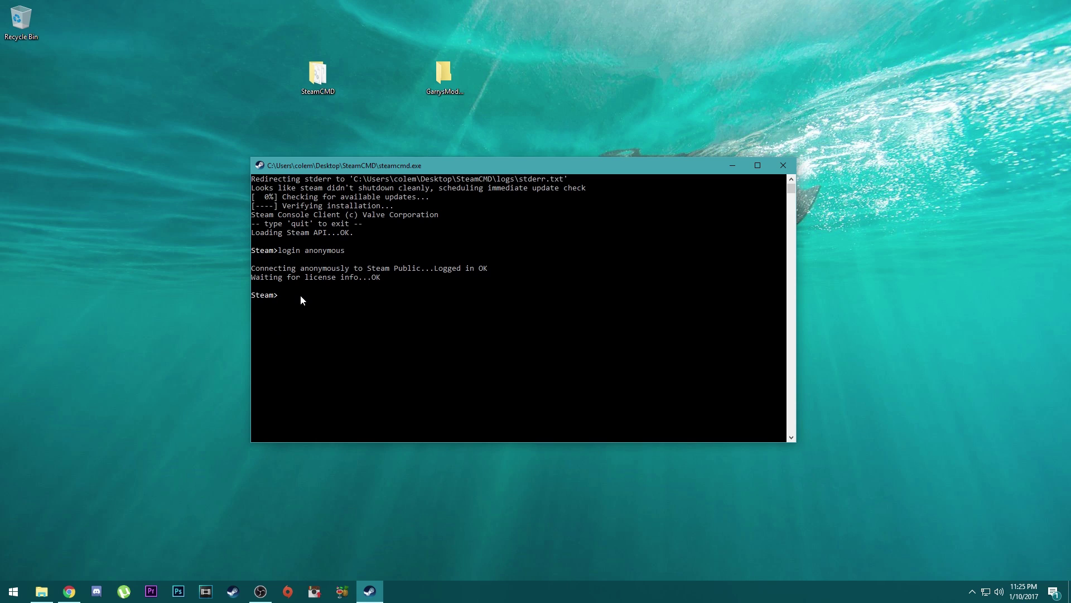
{"action": "type", "text": "install_dir"}
{"action": "left_click_drag", "start_coordinate": [454, 172], "coordinate": [435, 186]}
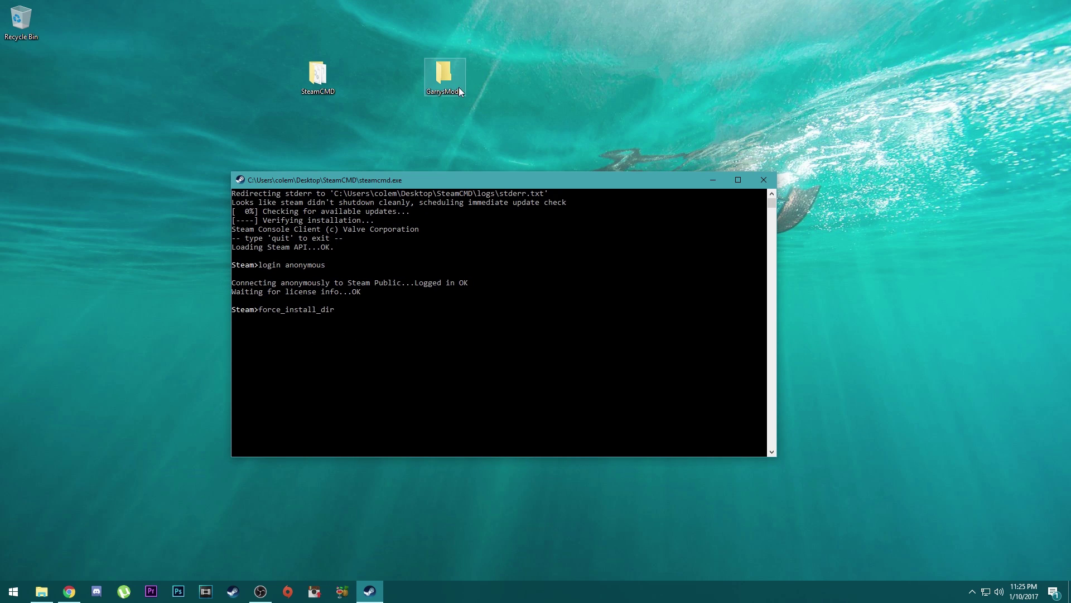
{"action": "left_click_drag", "start_coordinate": [439, 85], "coordinate": [397, 313]}
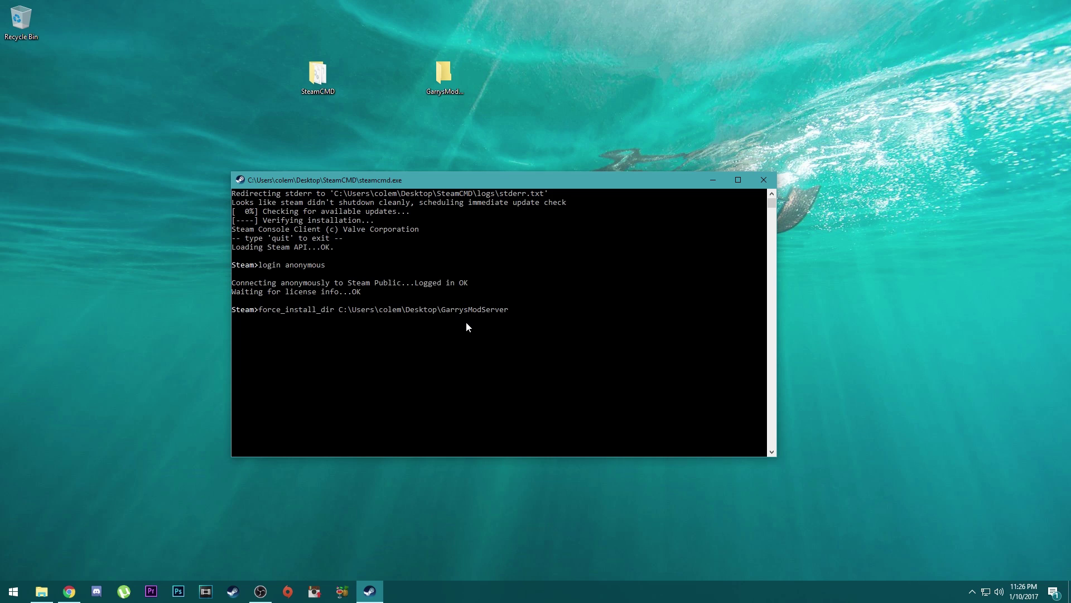
{"action": "key", "text": "Return"}
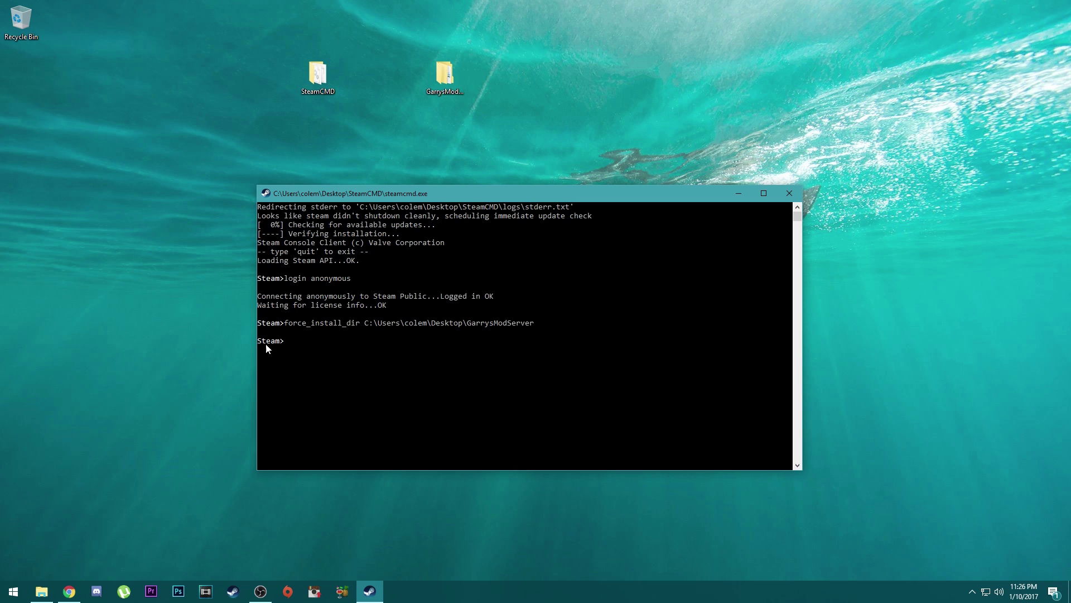
Step: Install the Garry's Mod server files with the command "app_update 4020 validate"
{"action": "left_click_drag", "start_coordinate": [469, 195], "coordinate": [453, 195]}
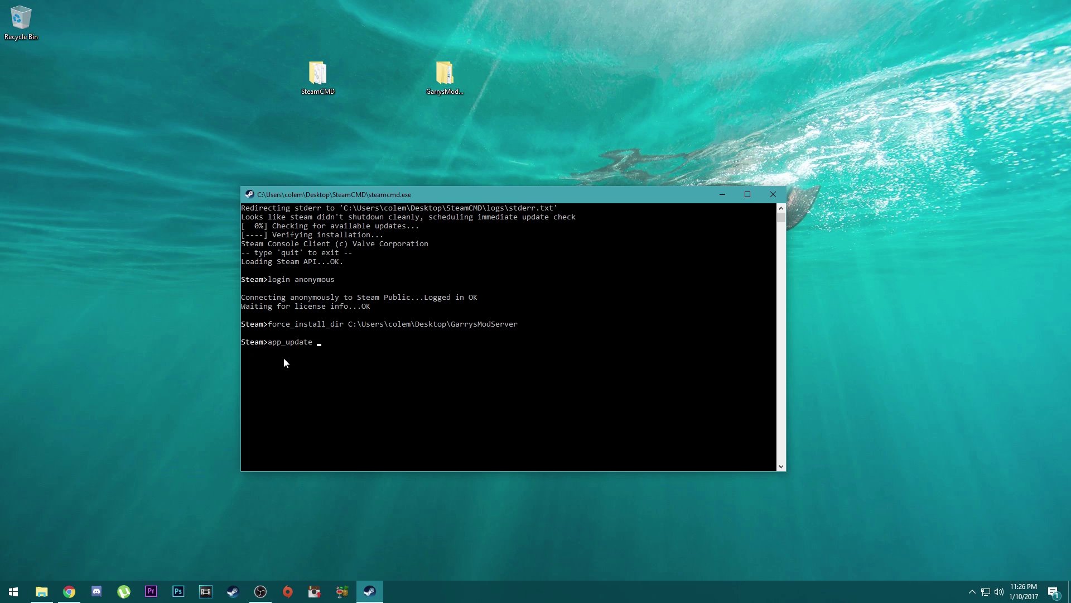
{"action": "type", "text": "4020 vlaidate"}
{"action": "key", "text": "BackSpace"}
{"action": "key", "text": "BackSpace"}
{"action": "key", "text": "BackSpace"}
{"action": "key", "text": "BackSpace"}
{"action": "key", "text": "BackSpace"}
{"action": "key", "text": "BackSpace"}
{"action": "key", "text": "BackSpace"}
{"action": "type", "text": "alidate"}
{"action": "key", "text": "Return"}
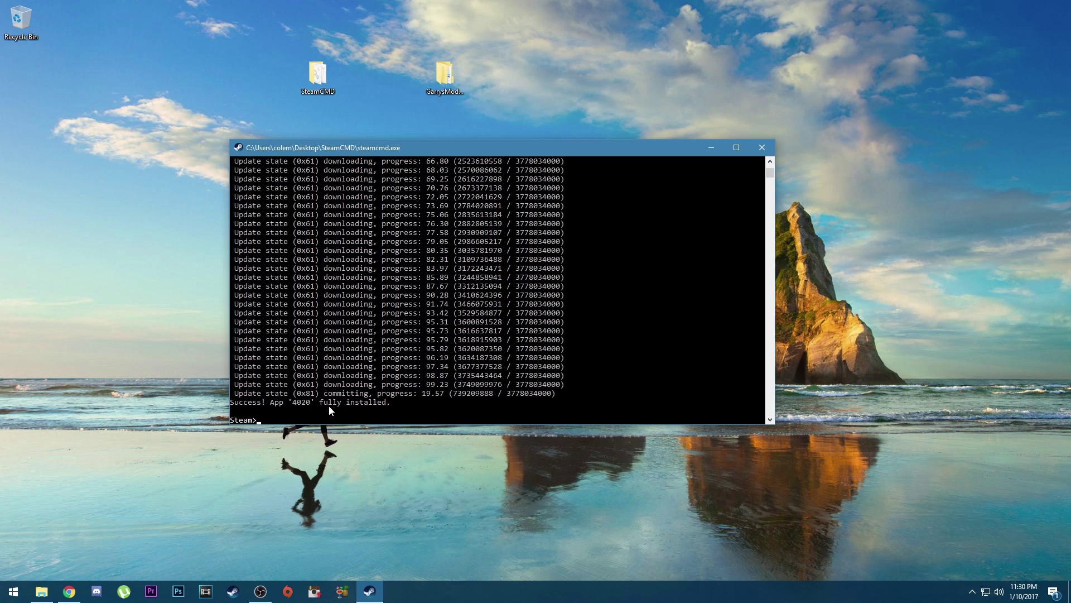
Step: Install app 232330 with the command "app_update 232330 validate" and minimize the console when the download finishes
{"action": "type", "text": "app_update 232330 validate"}
{"action": "key", "text": "Return"}
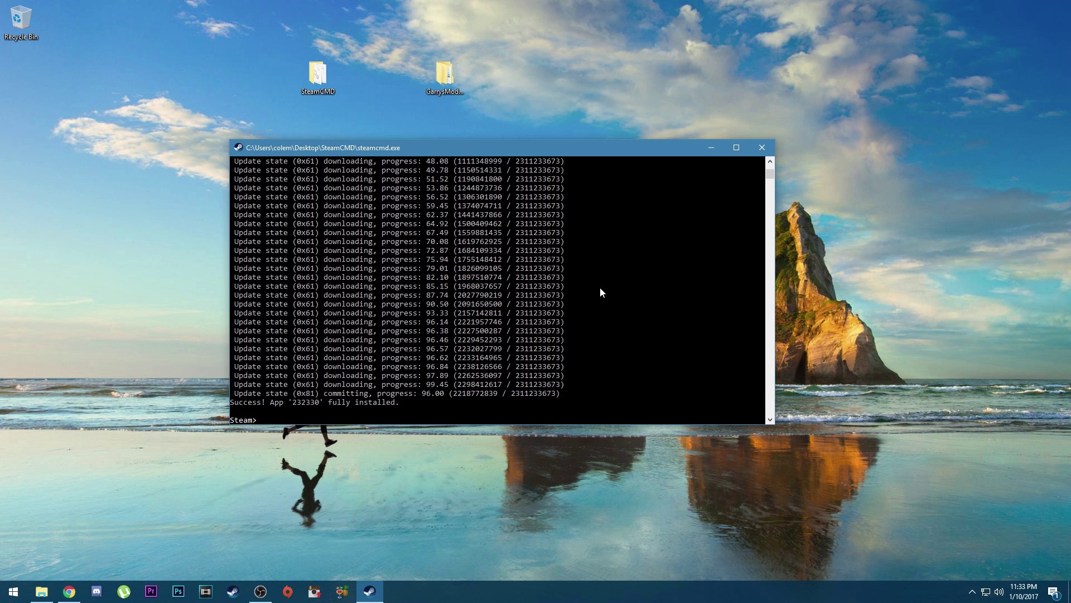
{"action": "left_click", "coordinate": [711, 148]}
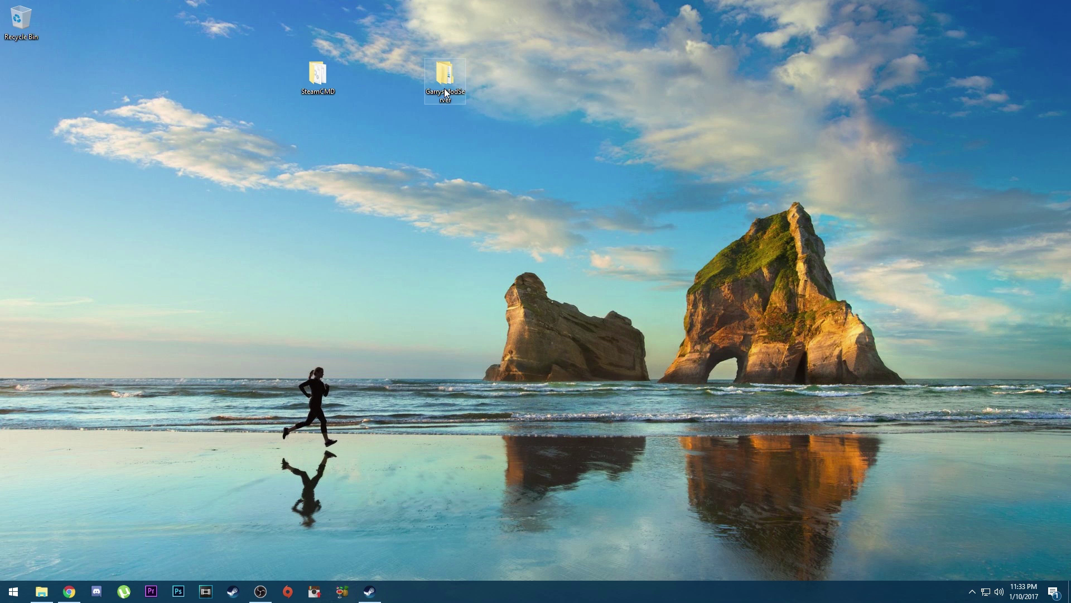
Step: Open the GarrysModServer folder and examine the installed server files, including srcds.exe
{"action": "double_click", "coordinate": [445, 73]}
{"action": "left_click_drag", "start_coordinate": [509, 39], "coordinate": [539, 94]}
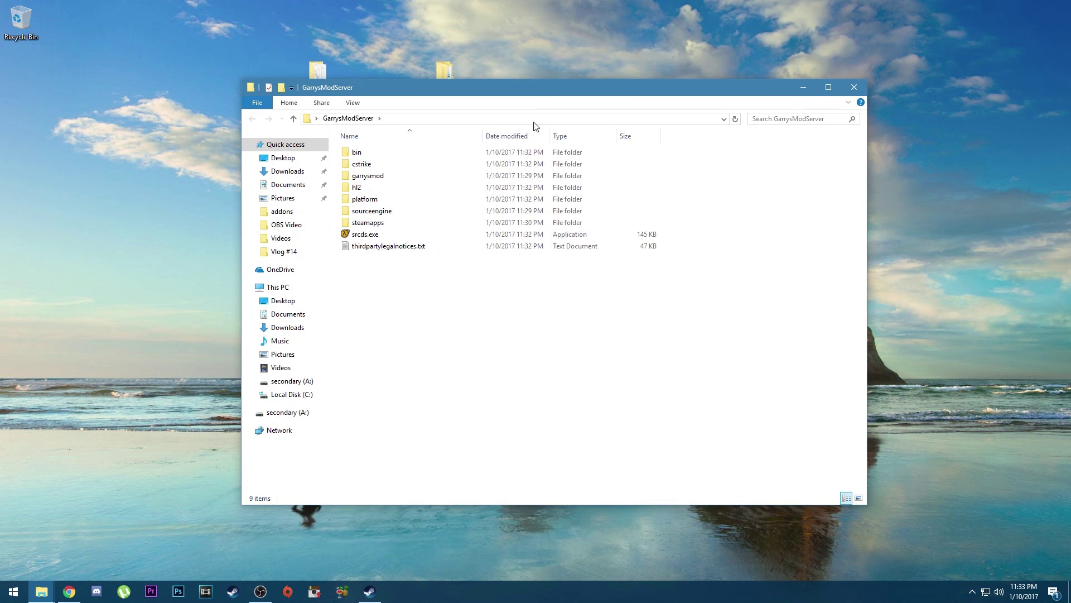
{"action": "left_click_drag", "start_coordinate": [463, 367], "coordinate": [412, 144]}
{"action": "left_click_drag", "start_coordinate": [470, 79], "coordinate": [442, 129]}
{"action": "left_click", "coordinate": [473, 274]}
{"action": "left_click", "coordinate": [338, 274]}
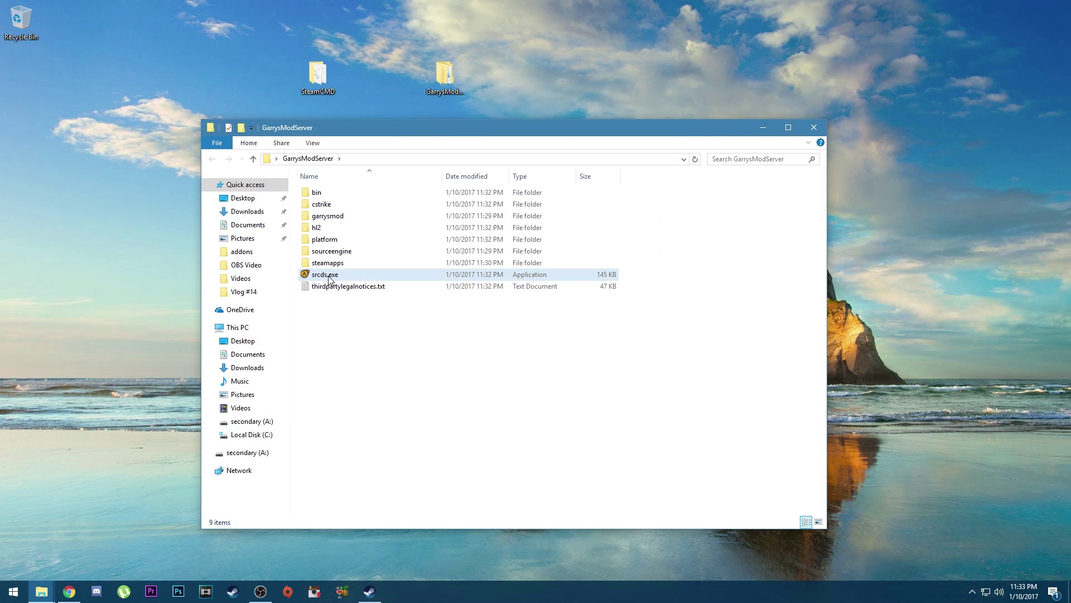
Step: Open the cfg folder inside the server's garrysmod folder
{"action": "left_click", "coordinate": [339, 340]}
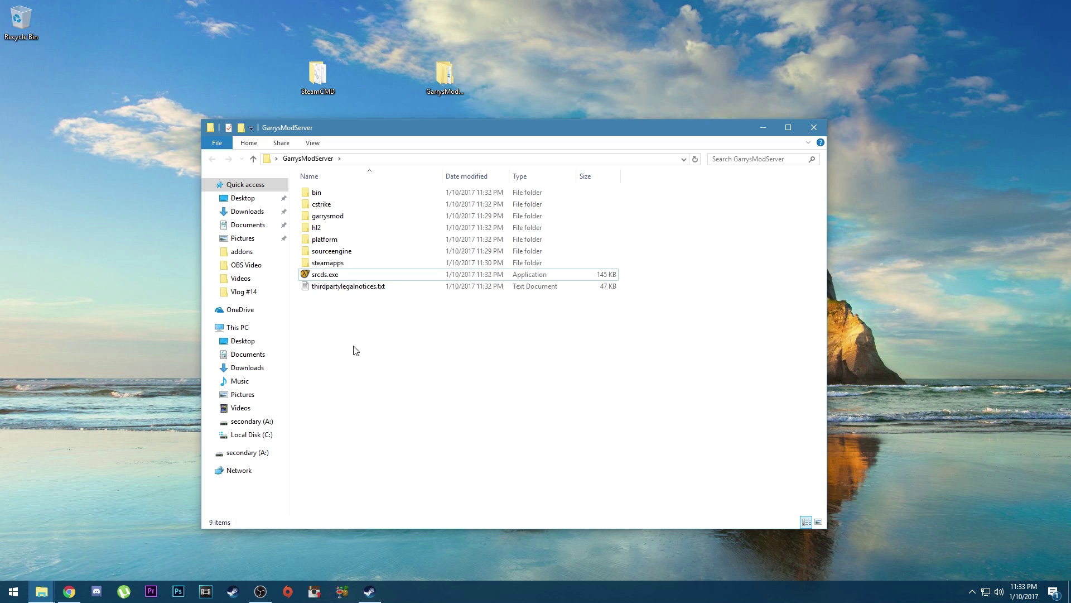
{"action": "mouse_move", "coordinate": [487, 123]}
{"action": "left_mouse_down"}
{"action": "mouse_move", "coordinate": [482, 113]}
{"action": "mouse_move", "coordinate": [468, 126]}
{"action": "left_mouse_up"}
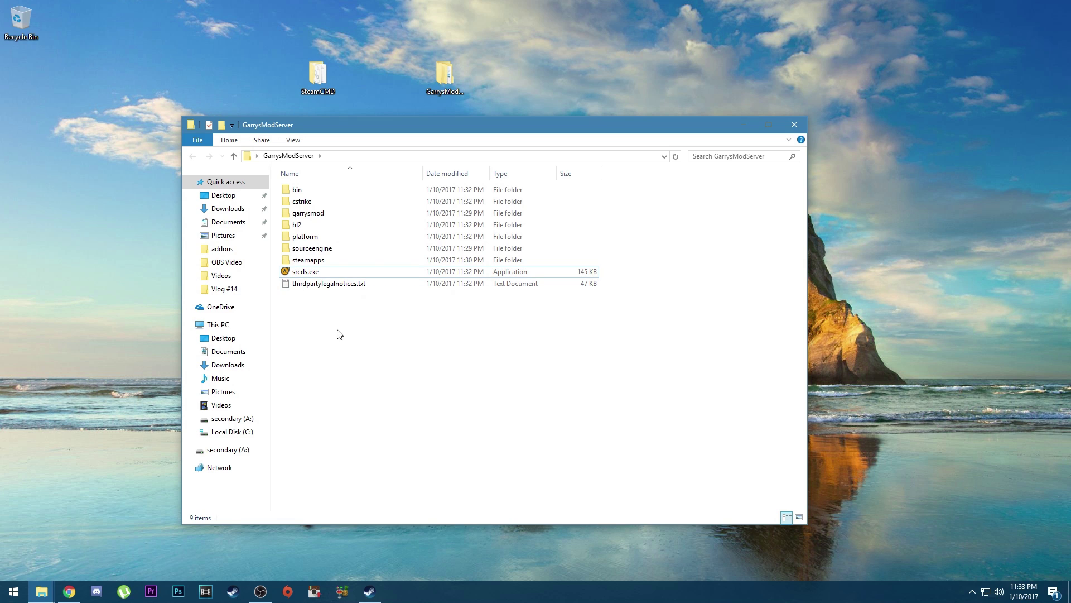
{"action": "mouse_move", "coordinate": [350, 378]}
{"action": "left_mouse_down"}
{"action": "mouse_move", "coordinate": [320, 182]}
{"action": "mouse_move", "coordinate": [333, 371]}
{"action": "left_mouse_up"}
{"action": "left_click_drag", "start_coordinate": [440, 125], "coordinate": [441, 132]}
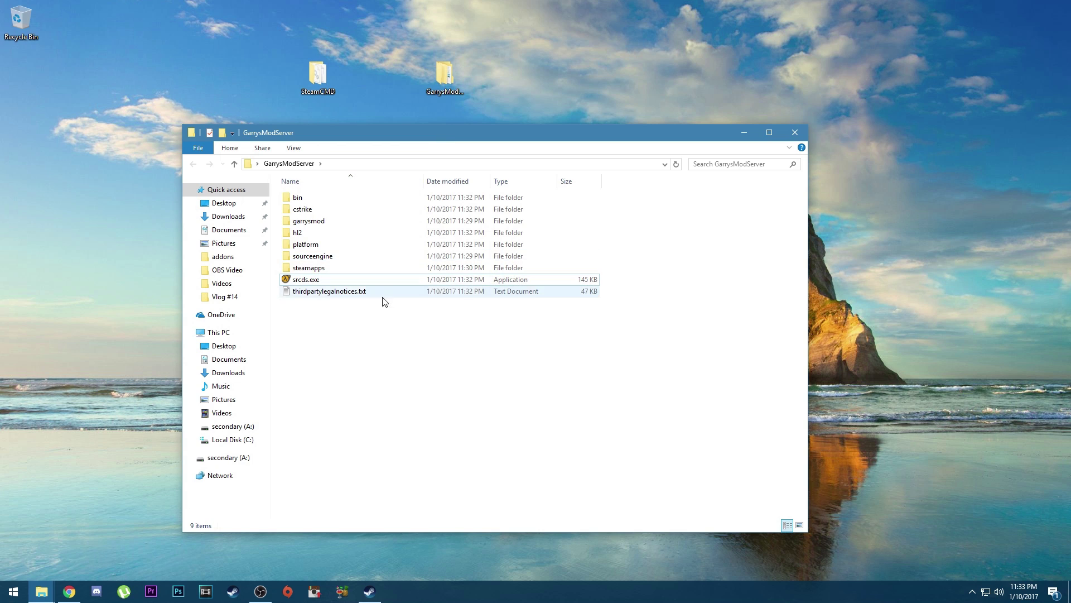
{"action": "double_click", "coordinate": [327, 222]}
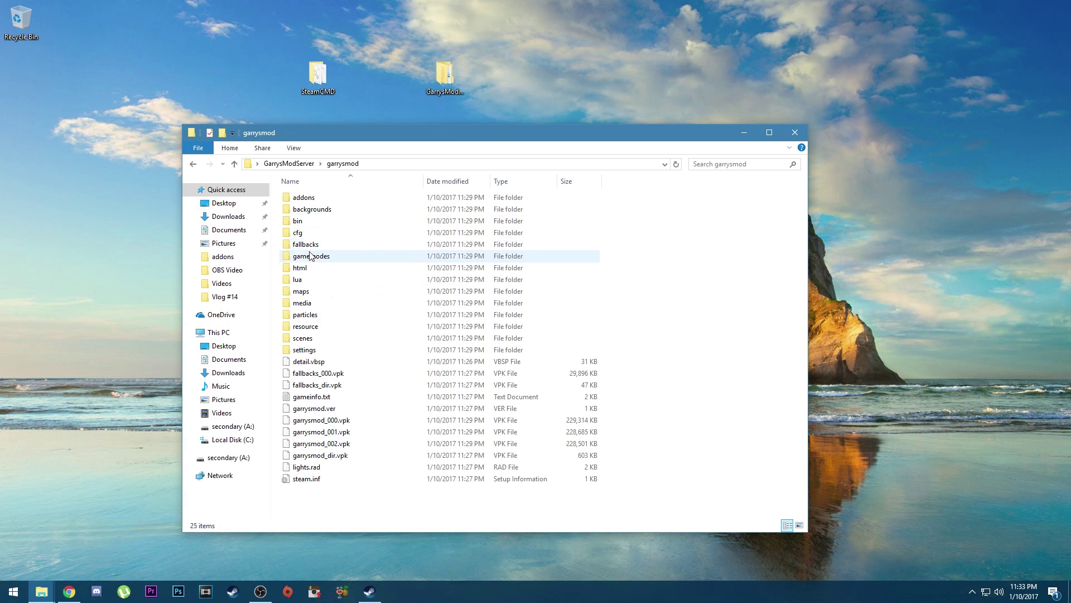
{"action": "double_click", "coordinate": [310, 234]}
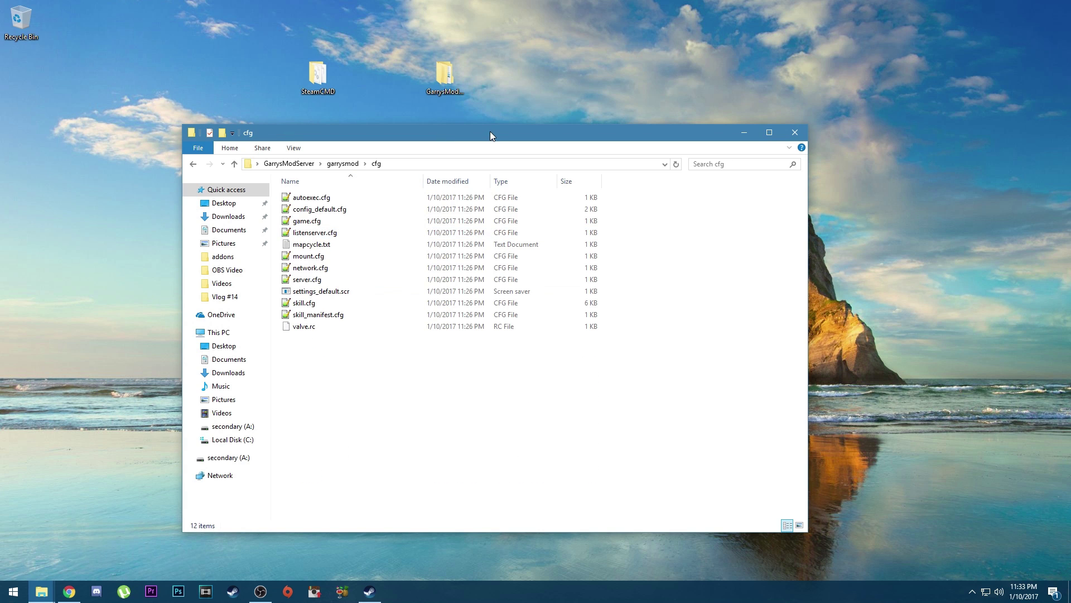
{"action": "left_click_drag", "start_coordinate": [490, 132], "coordinate": [490, 140]}
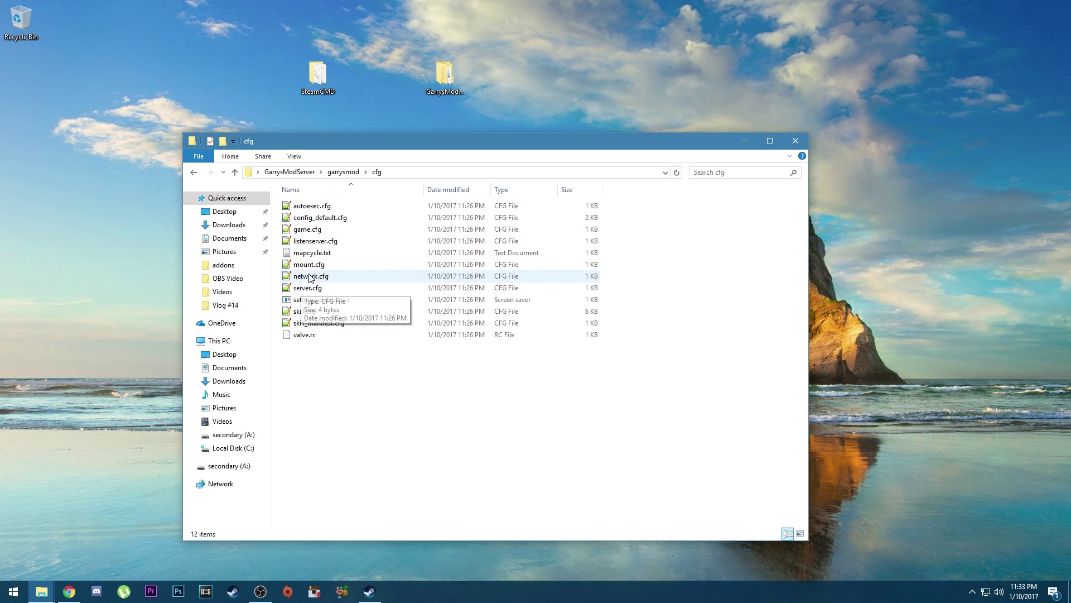
Step: Switch to Chrome, view the Notepad++ 7.3 download page, close its tab and minimize the browser
{"action": "left_click", "coordinate": [69, 592]}
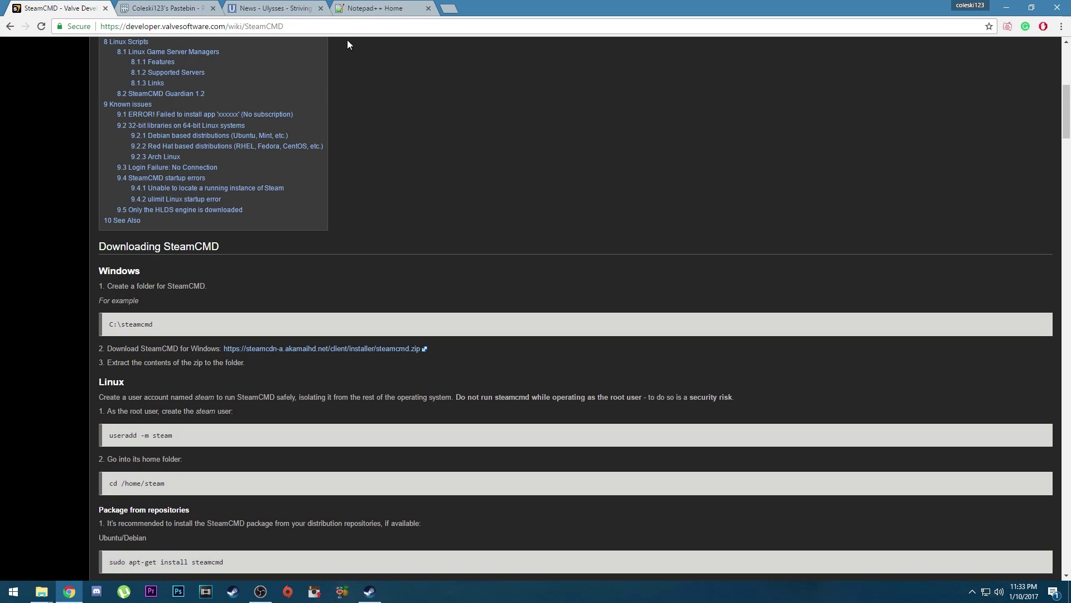
{"action": "left_click", "coordinate": [363, 8]}
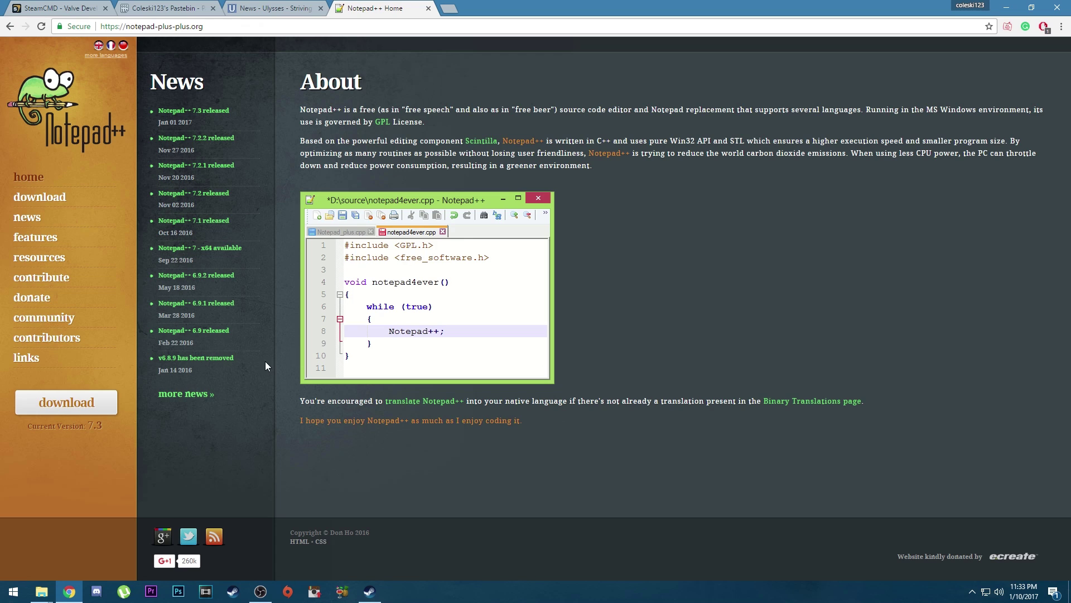
{"action": "left_click", "coordinate": [66, 402]}
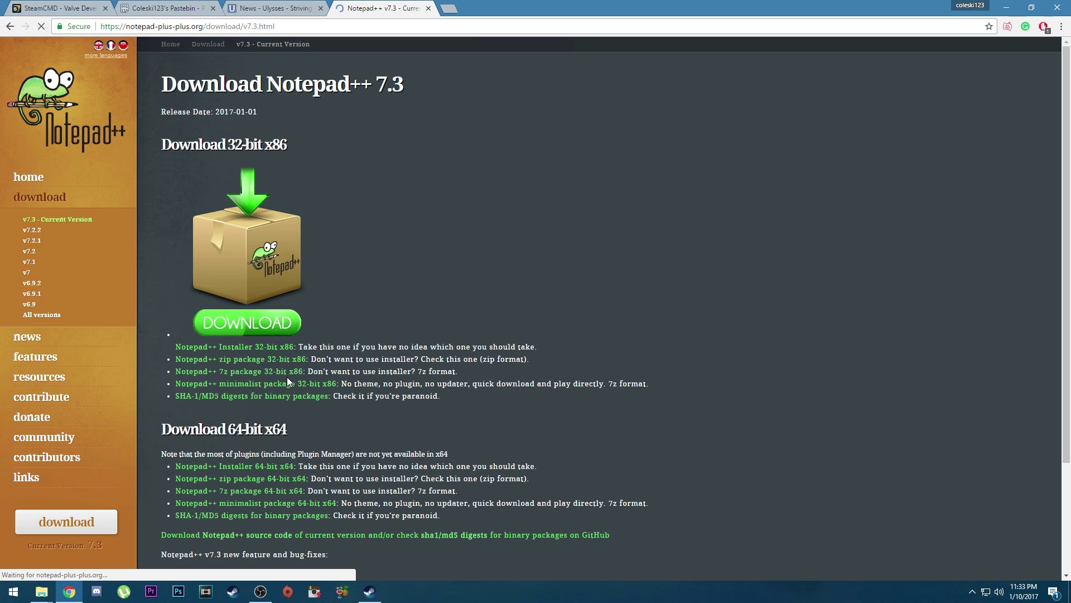
{"action": "left_click", "coordinate": [428, 8]}
{"action": "left_click", "coordinate": [1006, 7]}
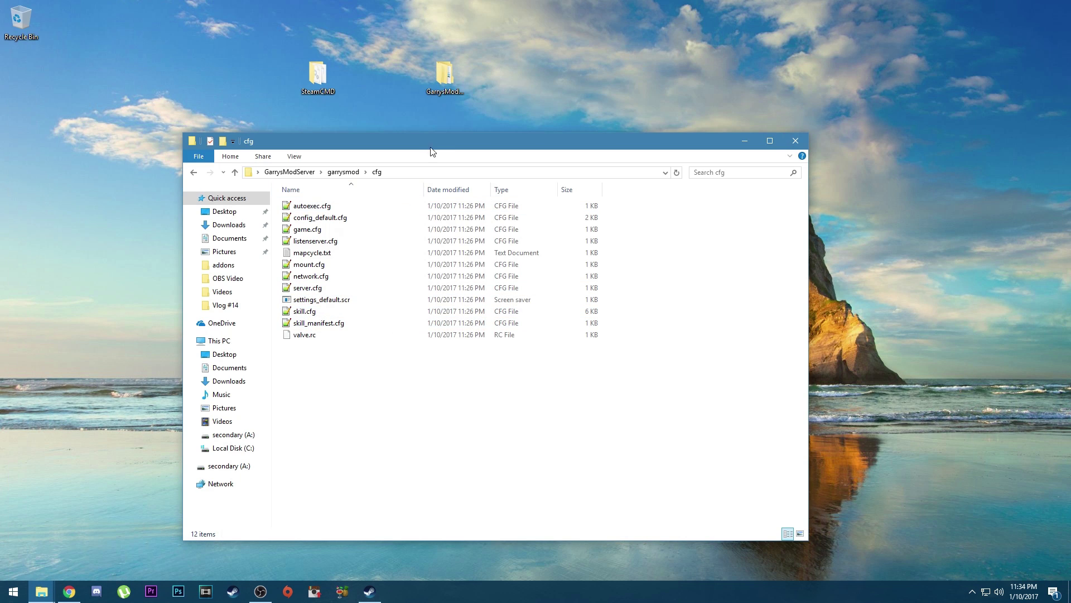
Step: Review the programs available for opening .cfg files through the properties of listenserver.cfg
{"action": "left_click_drag", "start_coordinate": [450, 141], "coordinate": [451, 127]}
{"action": "right_click", "coordinate": [325, 228]}
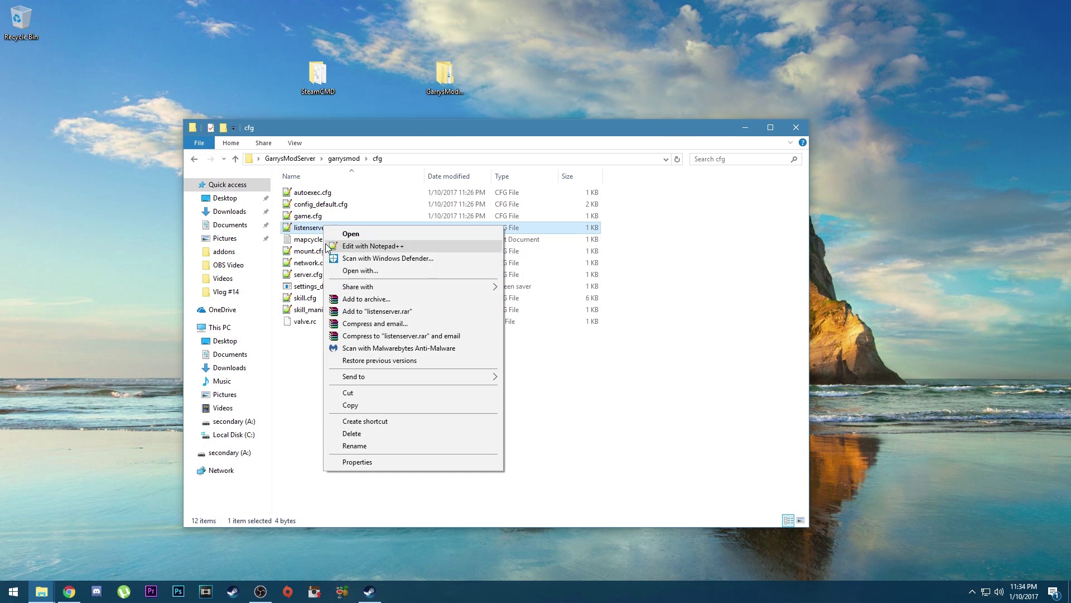
{"action": "left_click", "coordinate": [357, 463]}
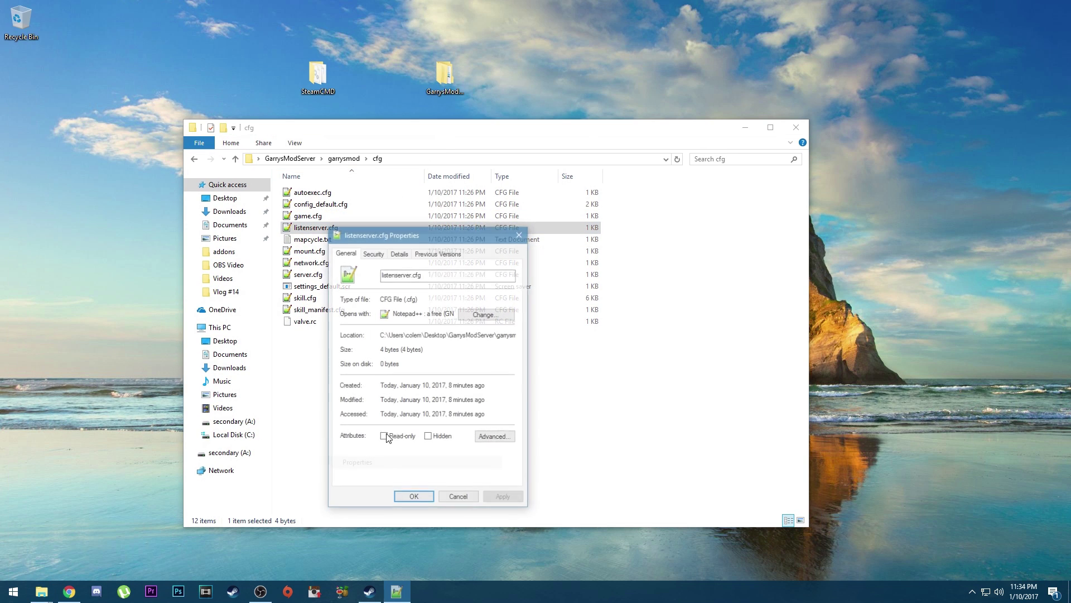
{"action": "left_click", "coordinate": [478, 314]}
{"action": "left_click", "coordinate": [477, 268]}
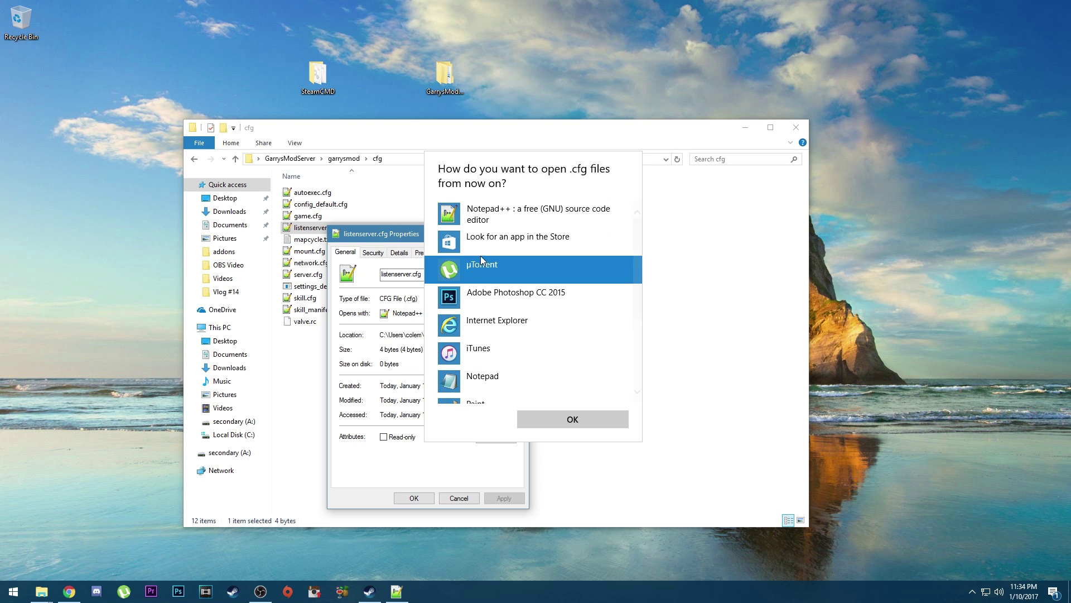
{"action": "scroll", "coordinate": [495, 380], "scroll_direction": "down", "scroll_amount": 3}
{"action": "scroll", "coordinate": [496, 384], "scroll_direction": "up", "scroll_amount": 5}
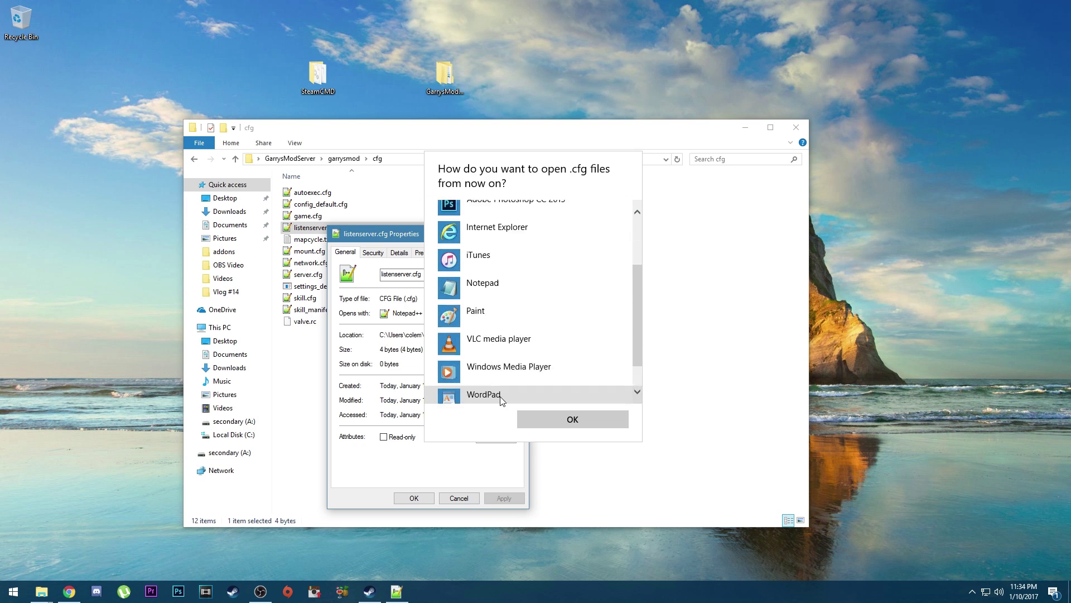
{"action": "left_click", "coordinate": [580, 418]}
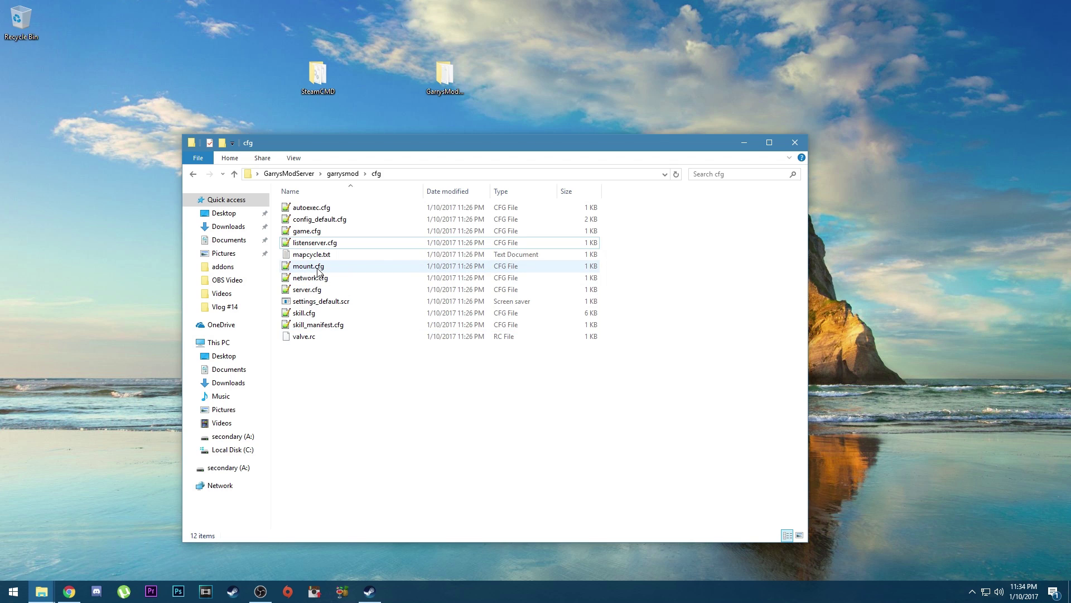
Step: Open mount.cfg in Notepad++, uncomment the "cstrike" line and delete the path between its quotation marks
{"action": "double_click", "coordinate": [319, 272]}
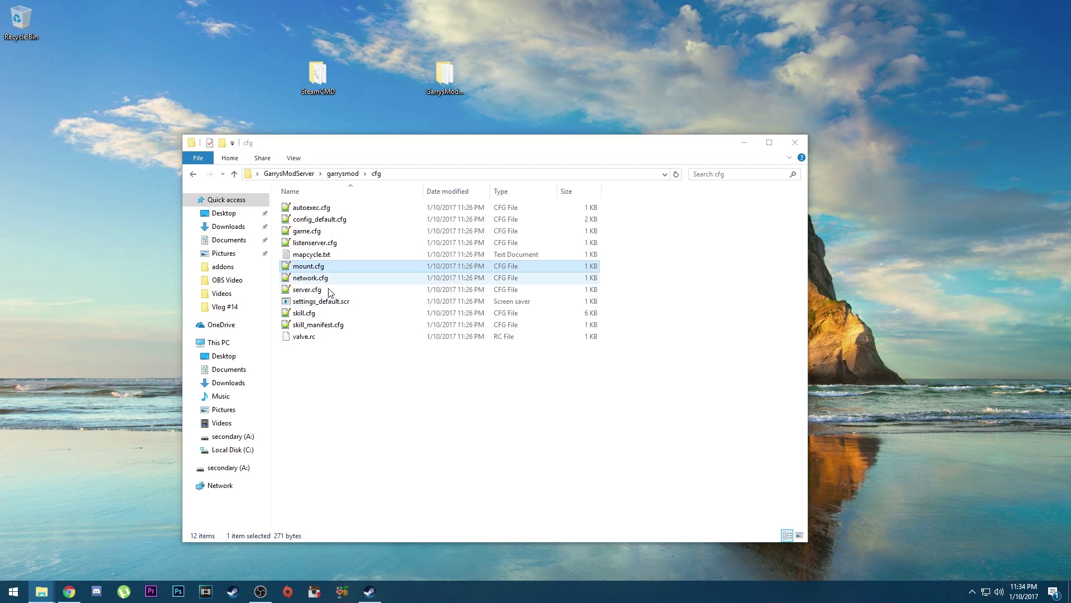
{"action": "left_click", "coordinate": [57, 130]}
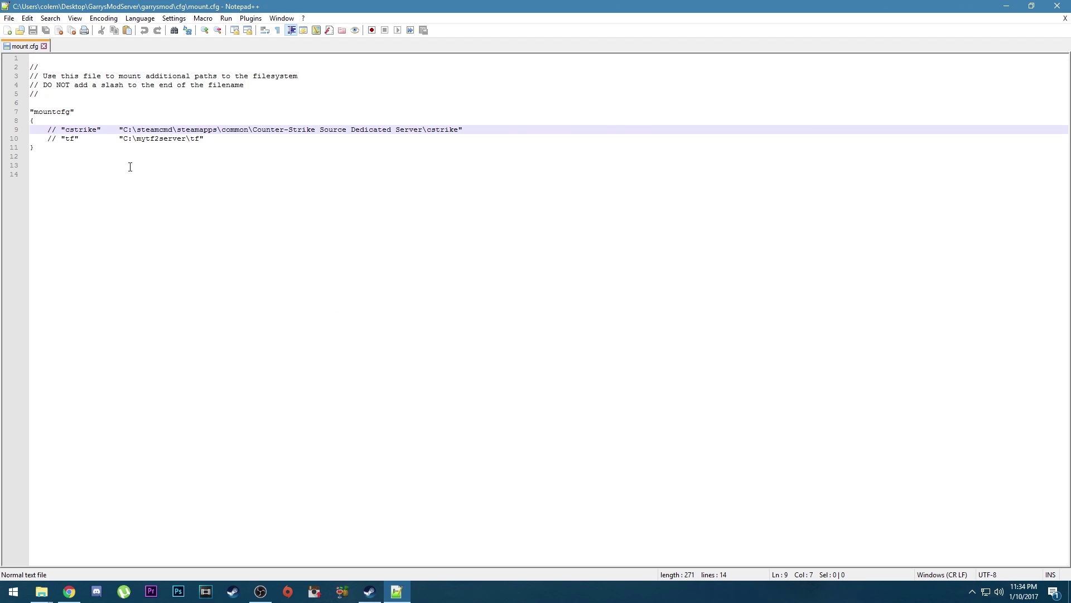
{"action": "key", "text": "BackSpace"}
{"action": "key", "text": "BackSpace"}
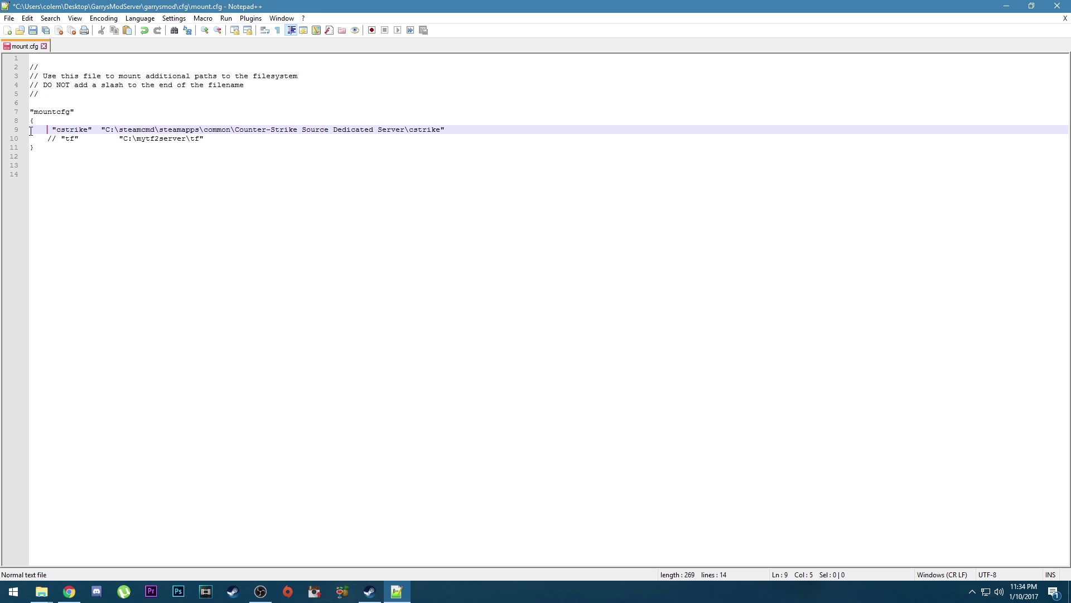
{"action": "left_click", "coordinate": [440, 129]}
{"action": "left_click_drag", "start_coordinate": [439, 129], "coordinate": [106, 129]}
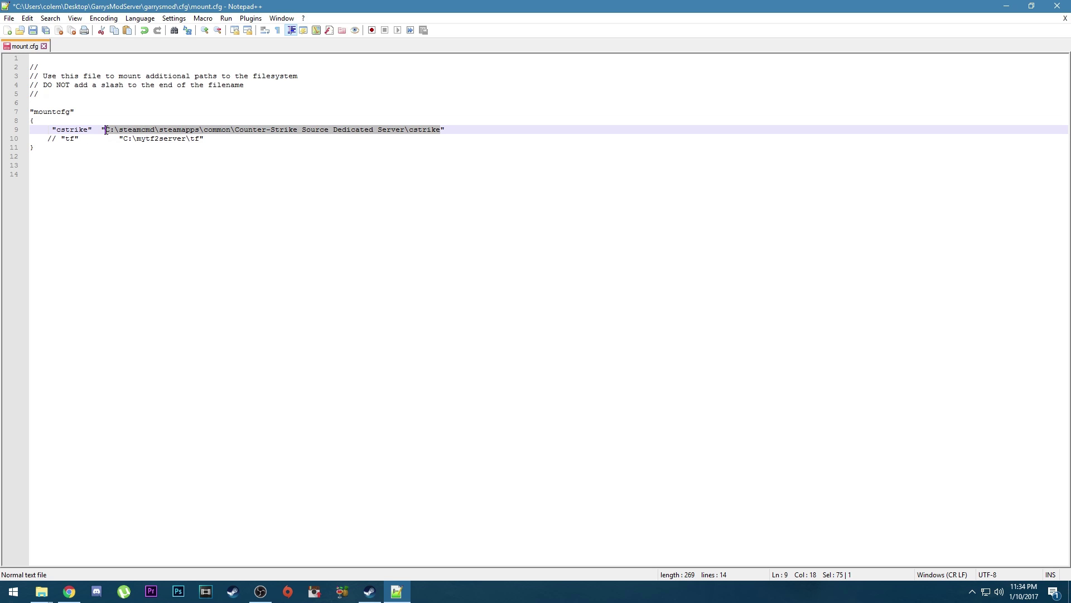
{"action": "key", "text": "BackSpace"}
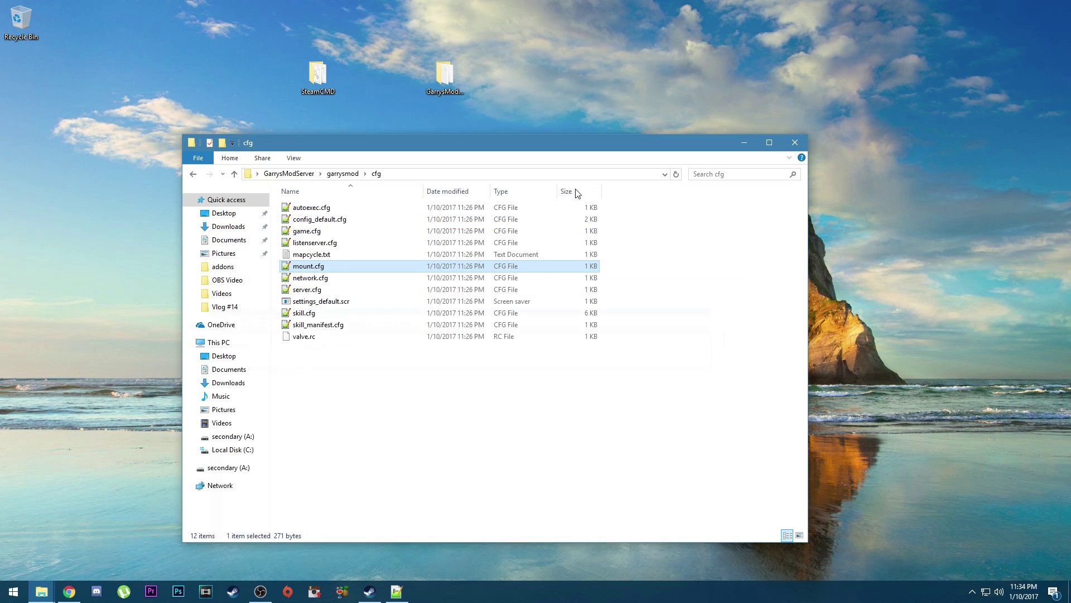
Step: Copy the full path of the cstrike folder in GarrysModServer and return to the GarrysModServer folder
{"action": "left_click", "coordinate": [1007, 5]}
{"action": "left_click", "coordinate": [193, 174]}
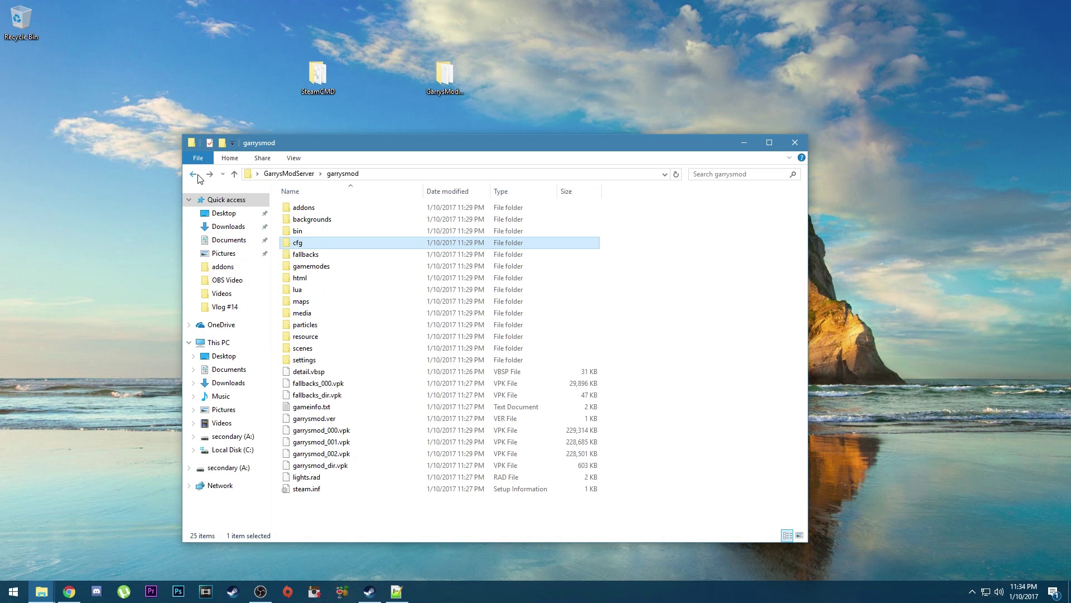
{"action": "left_click", "coordinate": [193, 174]}
{"action": "left_click", "coordinate": [368, 366]}
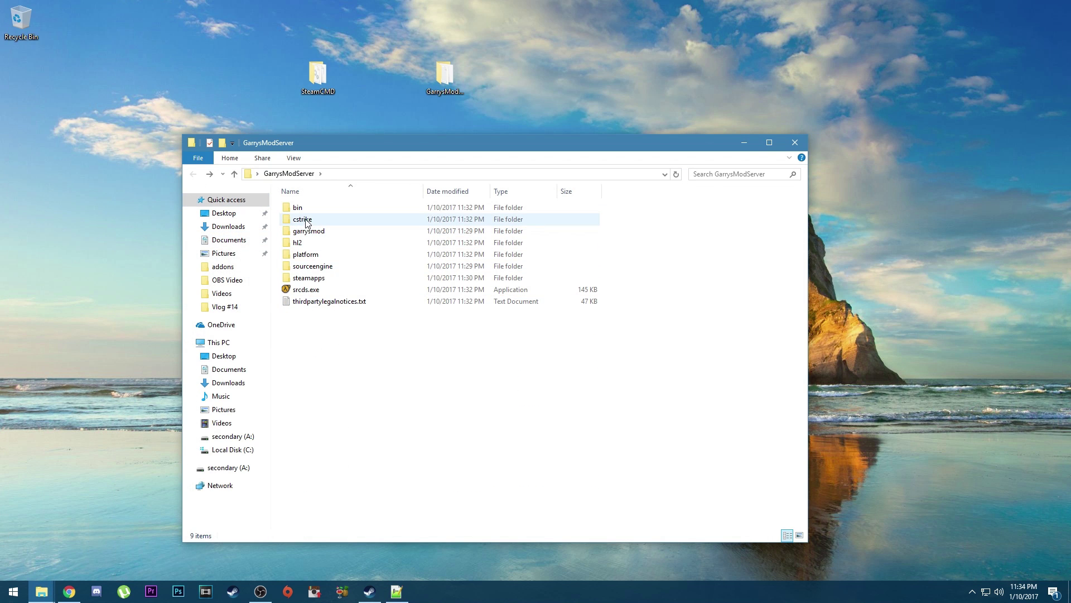
{"action": "double_click", "coordinate": [313, 221]}
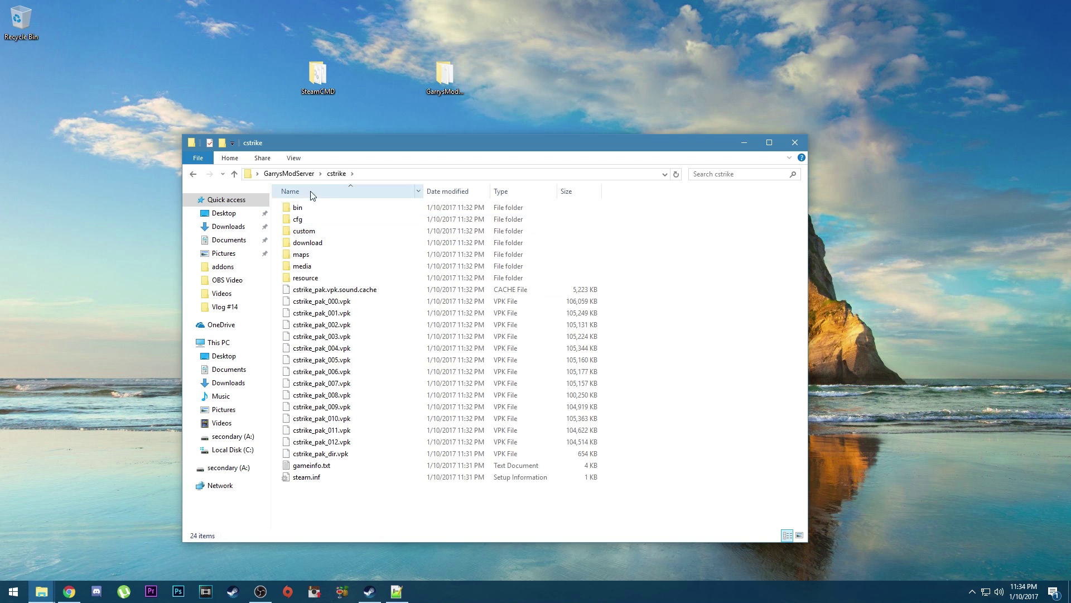
{"action": "left_click", "coordinate": [437, 175]}
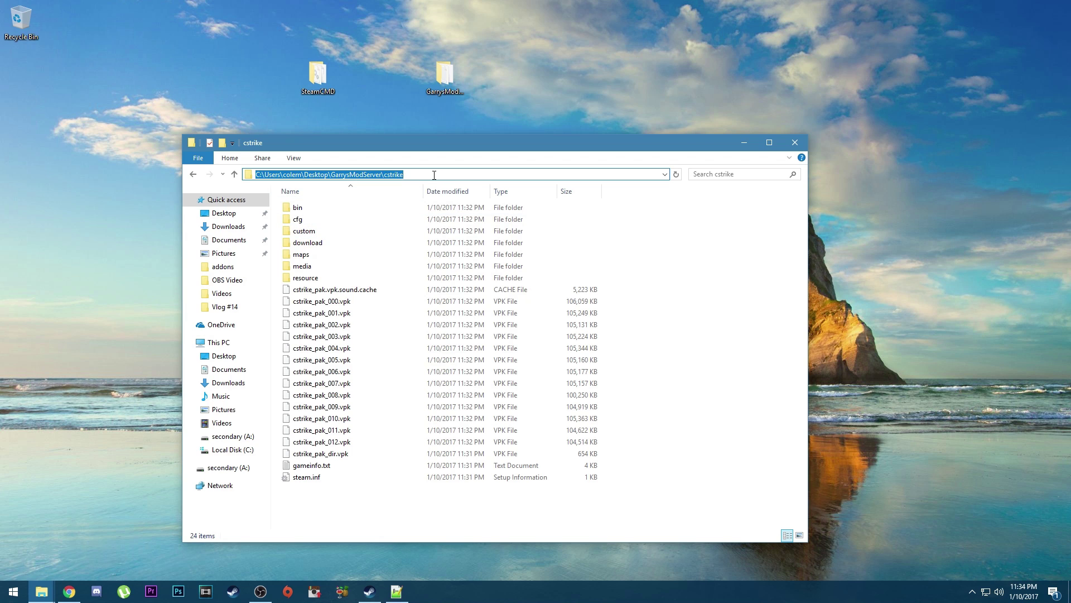
{"action": "right_click", "coordinate": [399, 175]}
{"action": "left_click", "coordinate": [416, 214]}
{"action": "left_click", "coordinate": [193, 174]}
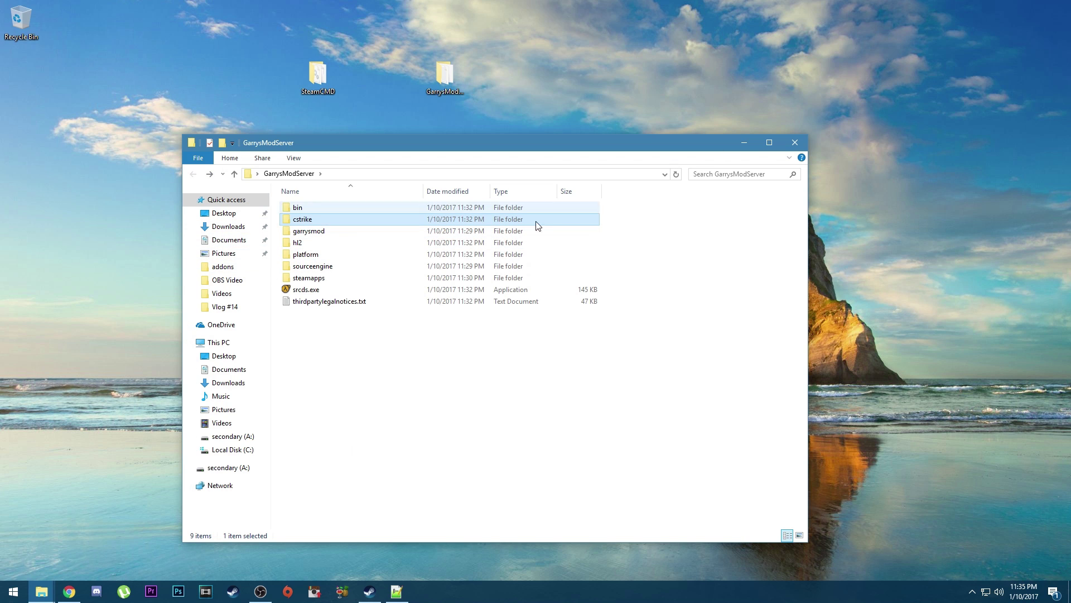
Step: Paste the copied cstrike folder path into the "cstrike" entry of mount.cfg, save the file and close Notepad++
{"action": "left_click", "coordinate": [398, 590]}
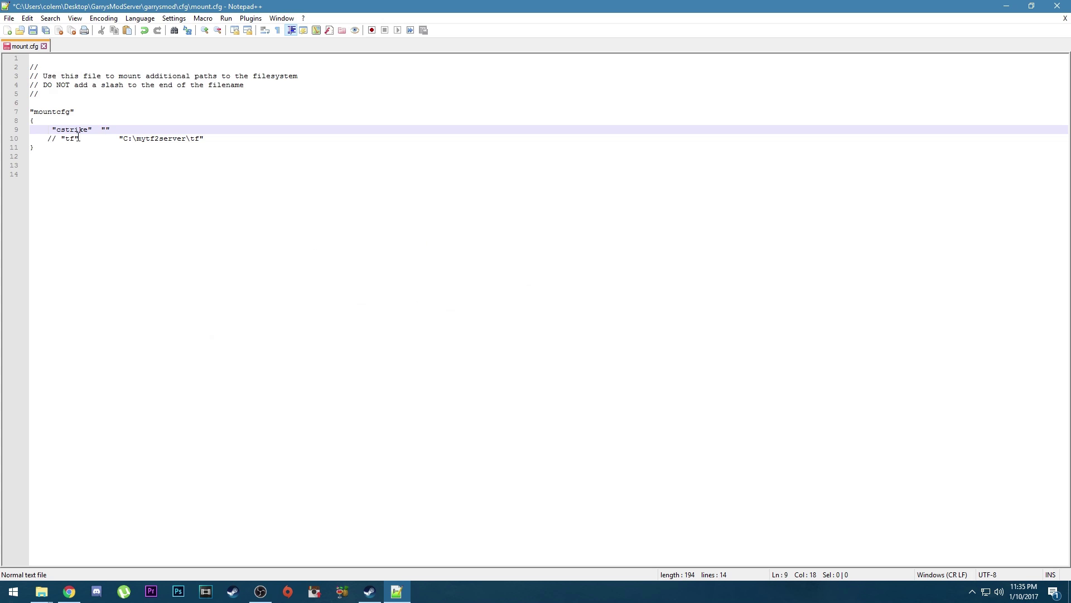
{"action": "key", "text": "ctrl+v"}
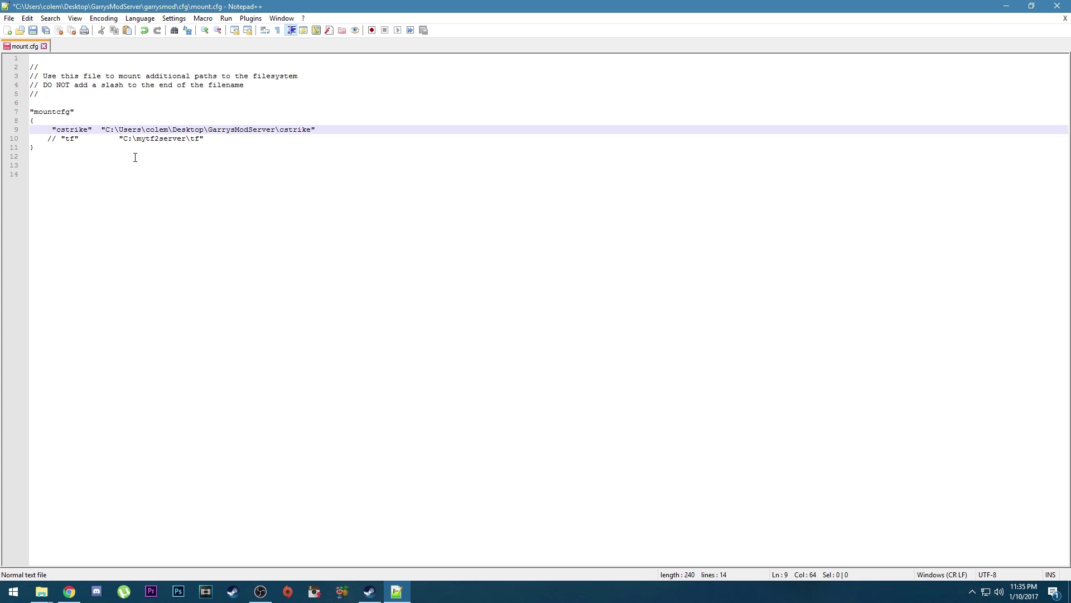
{"action": "left_click", "coordinate": [32, 30]}
{"action": "left_click", "coordinate": [44, 46]}
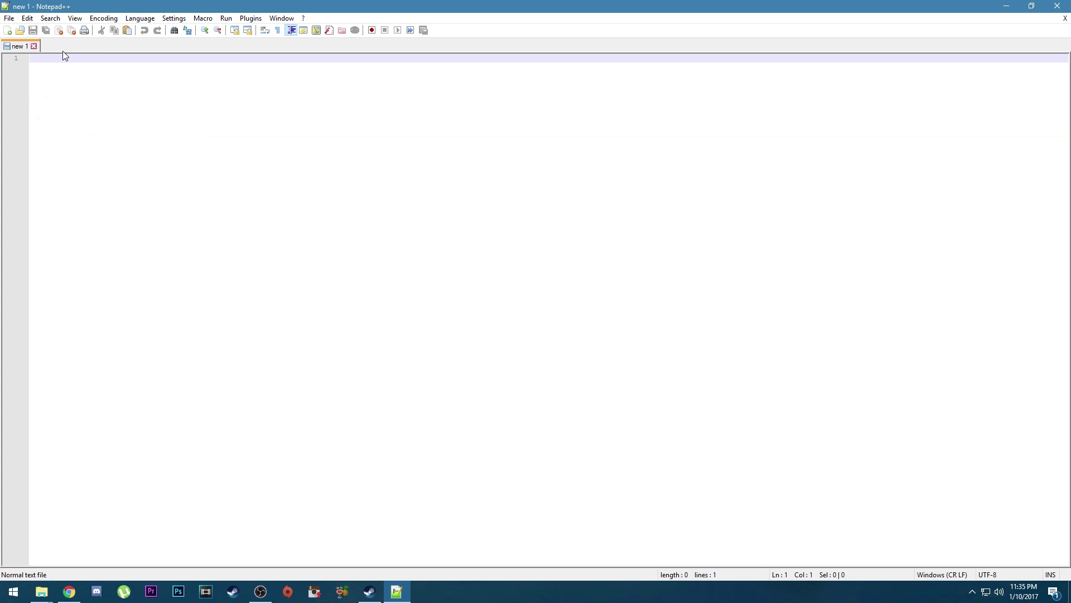
{"action": "left_click", "coordinate": [1057, 6]}
Step: Open server.cfg from the garrysmod cfg folder in Notepad++
{"action": "mouse_move", "coordinate": [426, 150]}
{"action": "left_mouse_down"}
{"action": "mouse_move", "coordinate": [416, 124]}
{"action": "mouse_move", "coordinate": [423, 135]}
{"action": "left_mouse_up"}
{"action": "double_click", "coordinate": [301, 216]}
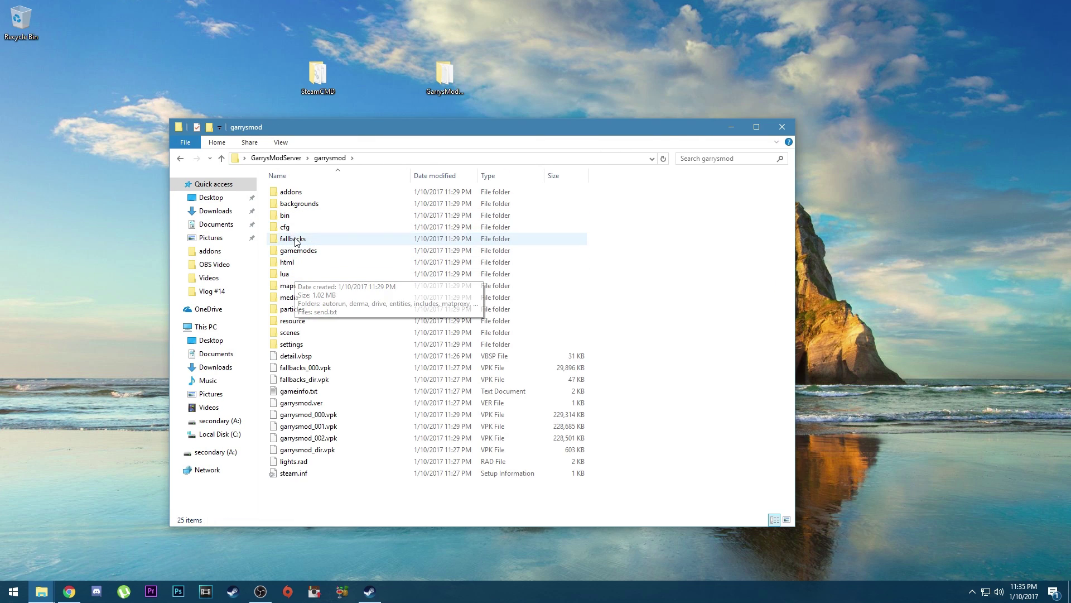
{"action": "double_click", "coordinate": [297, 229]}
{"action": "double_click", "coordinate": [296, 273]}
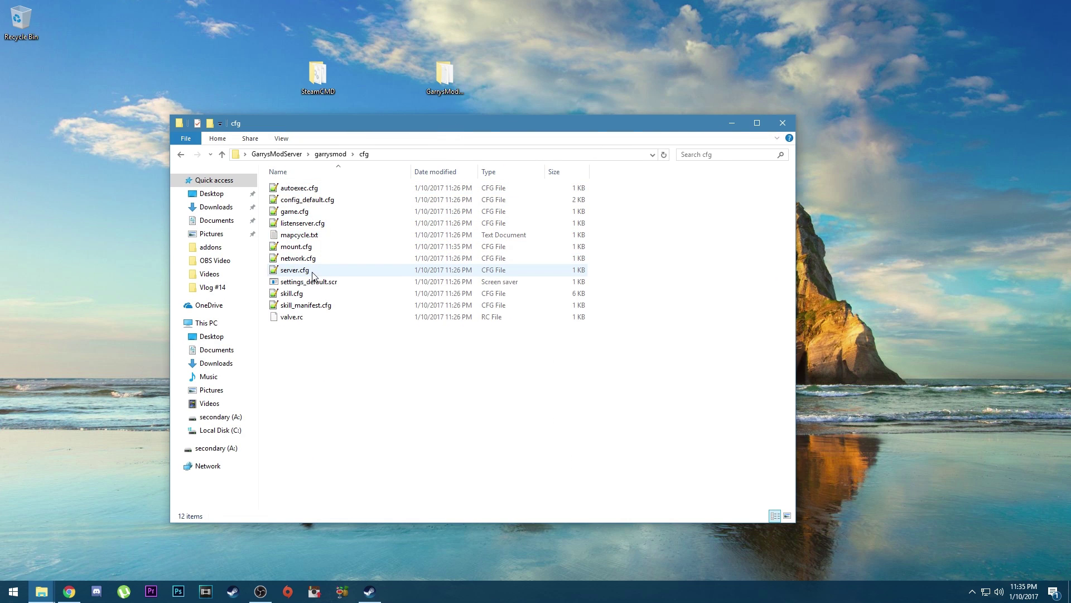
Step: Switch to Chrome, open the Server.cfg paste on Pastebin, copy its entire raw text and minimize the browser
{"action": "left_click", "coordinate": [70, 592]}
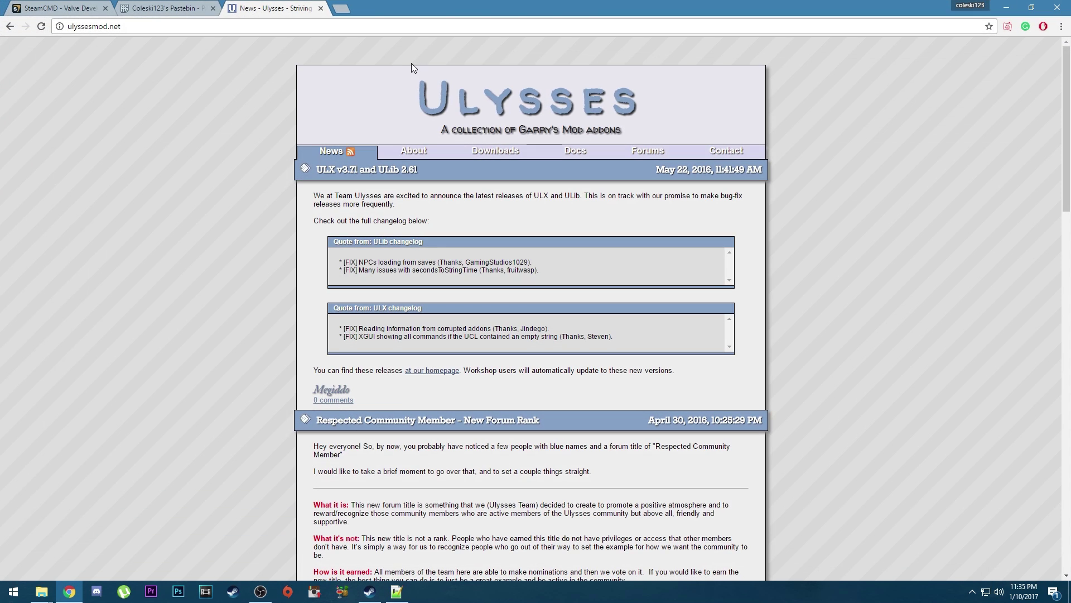
{"action": "left_click", "coordinate": [161, 7]}
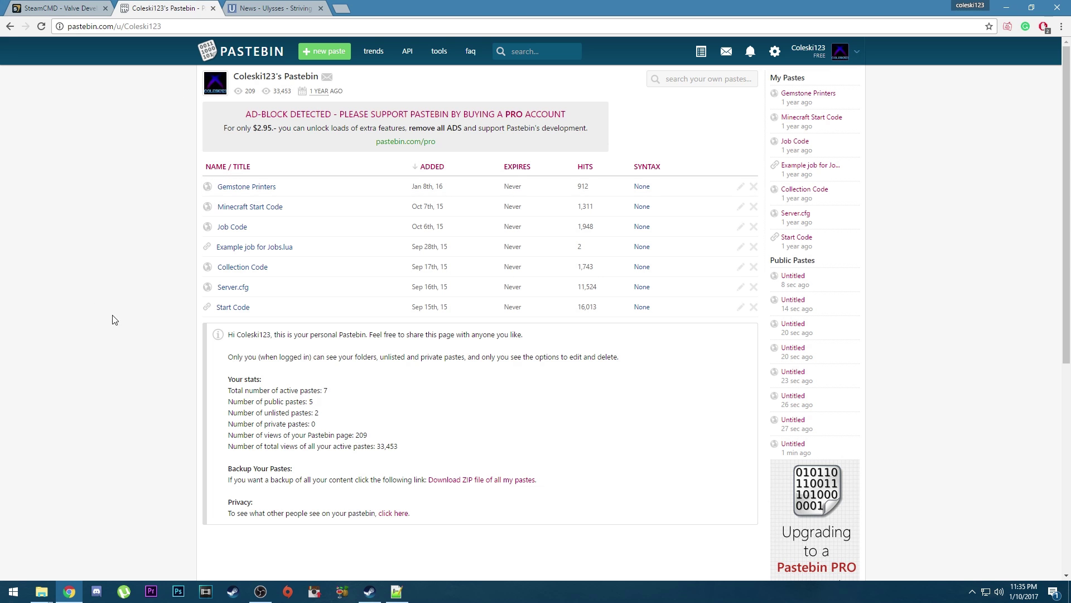
{"action": "left_click", "coordinate": [221, 288]}
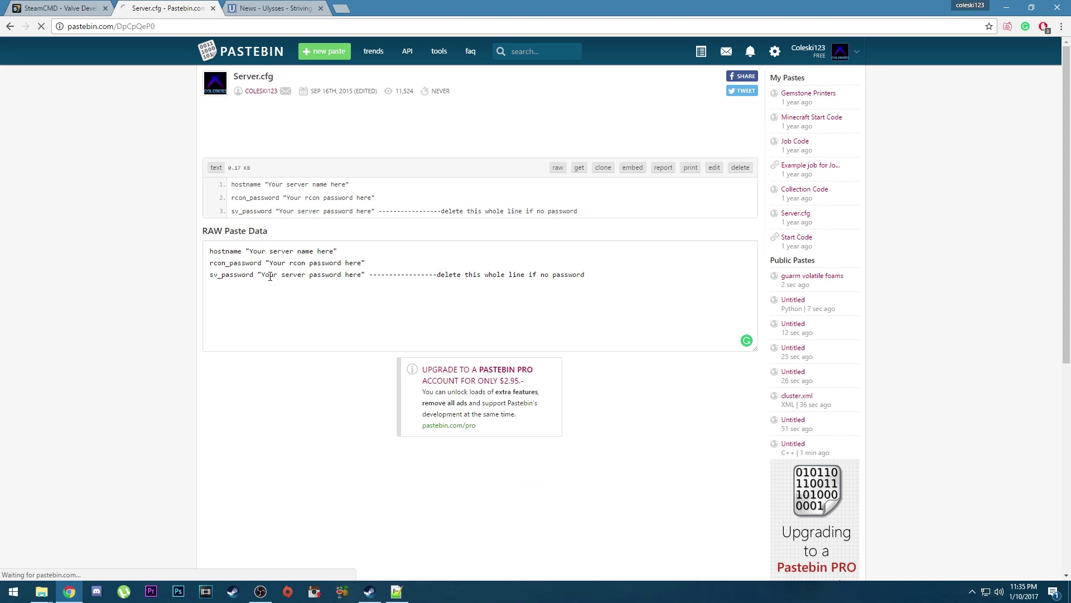
{"action": "left_click_drag", "start_coordinate": [593, 285], "coordinate": [151, 241]}
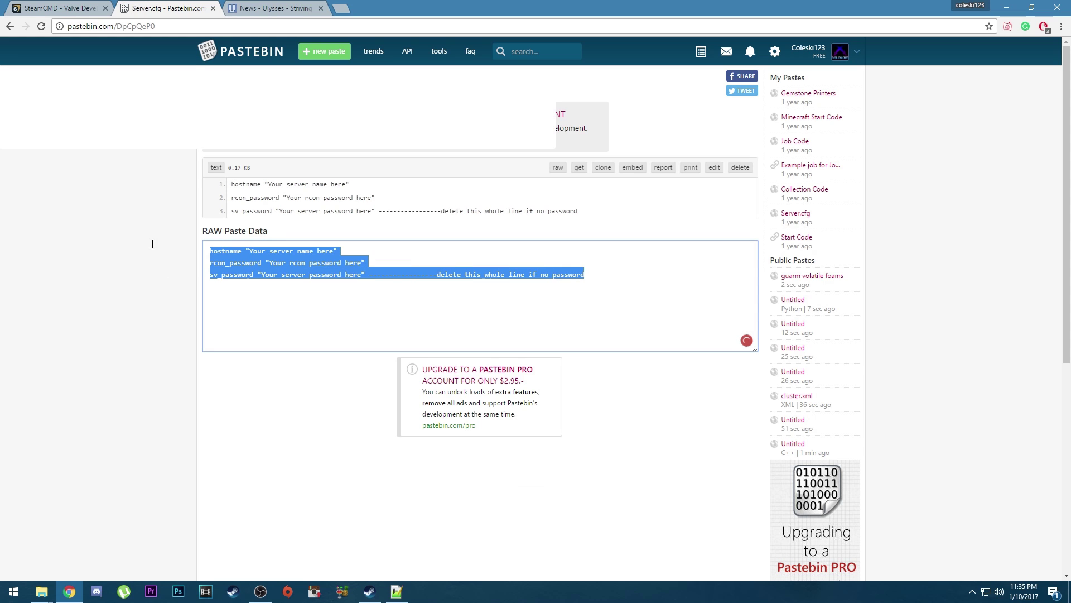
{"action": "left_click", "coordinate": [1006, 8]}
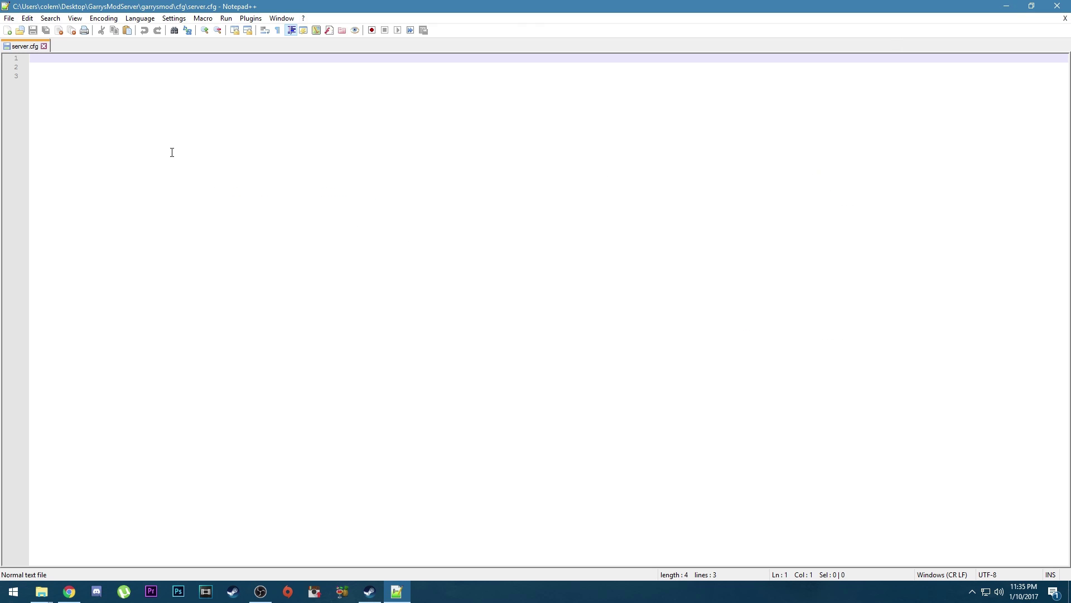
Step: Paste the copied configuration template into server.cfg, set the hostname to "Youtube" and save the file
{"action": "key", "text": "ctrl+v"}
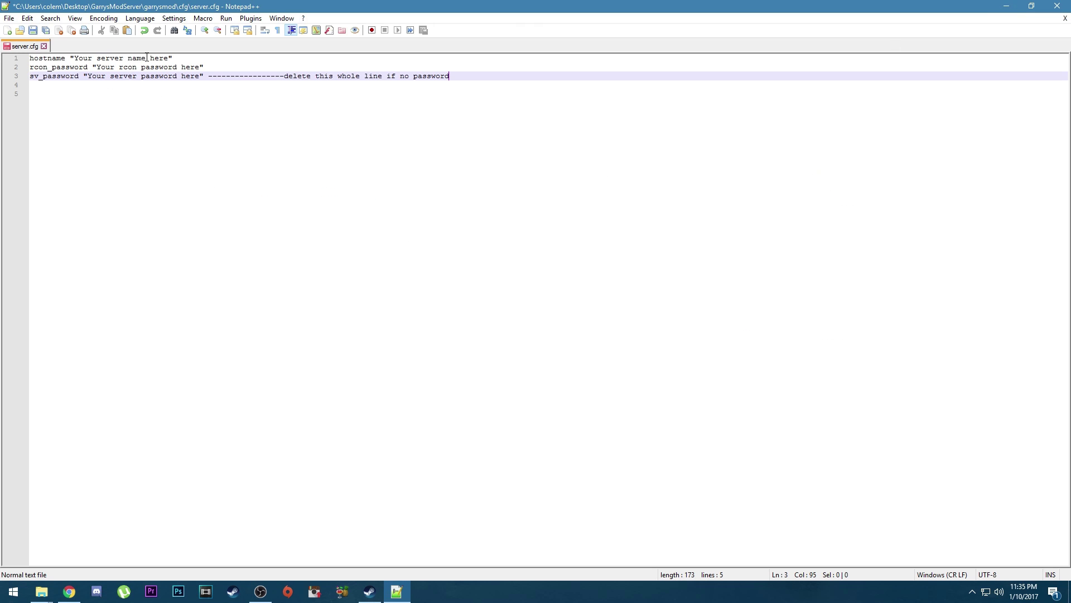
{"action": "mouse_move", "coordinate": [75, 58]}
{"action": "left_mouse_down"}
{"action": "mouse_move", "coordinate": [168, 58]}
{"action": "mouse_move", "coordinate": [75, 58]}
{"action": "left_mouse_up"}
{"action": "left_click", "coordinate": [159, 76]}
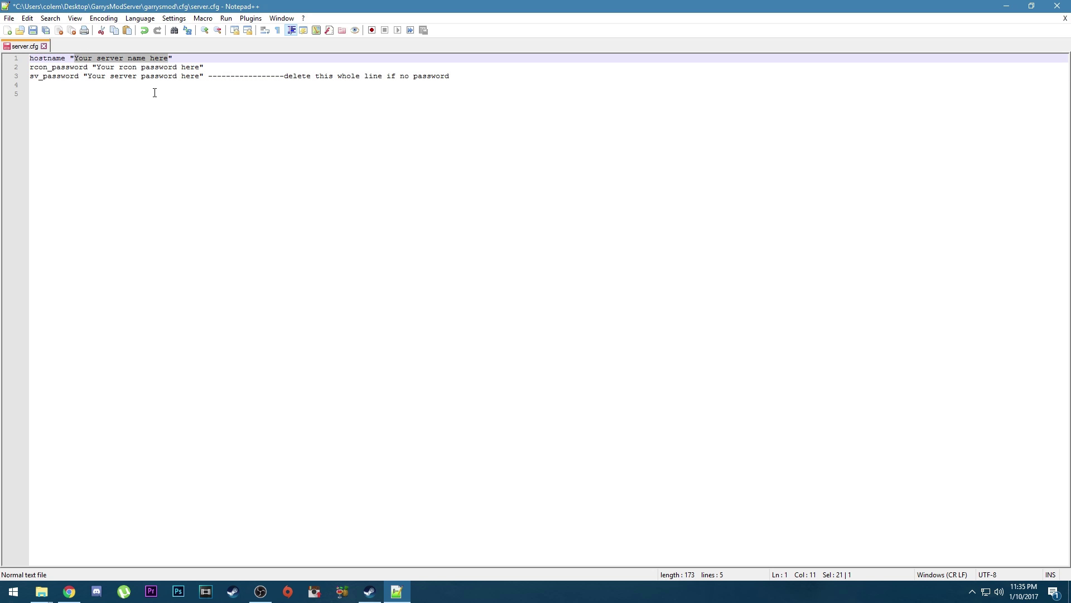
{"action": "type", "text": "Youtube"}
{"action": "key", "text": "ctrl+s"}
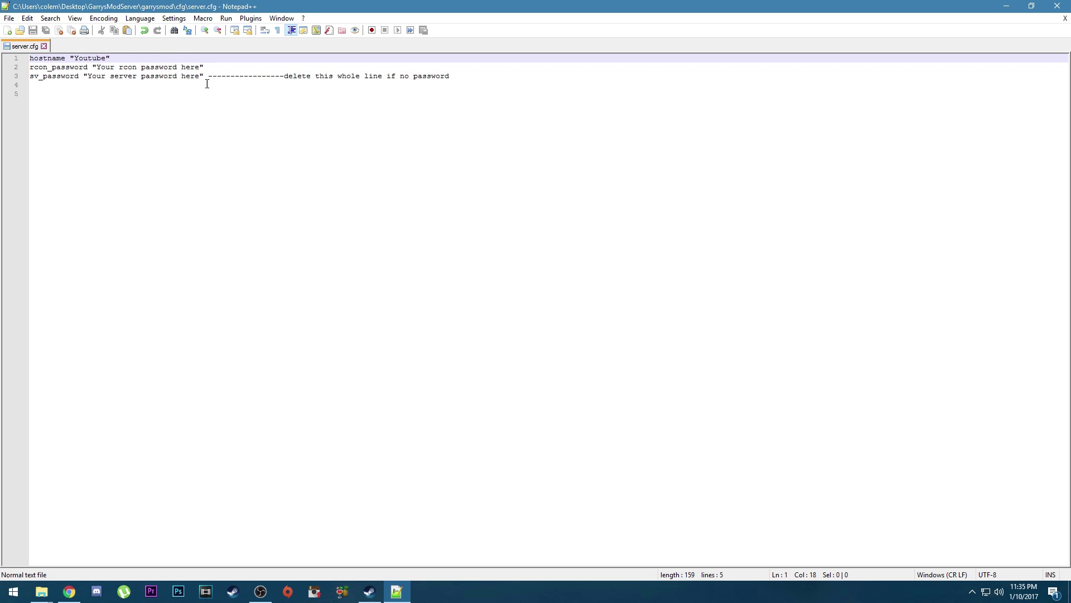
Step: Replace the placeholder in the rcon_password line of server.cfg with the chosen RCON password
{"action": "left_click_drag", "start_coordinate": [200, 67], "coordinate": [100, 68]}
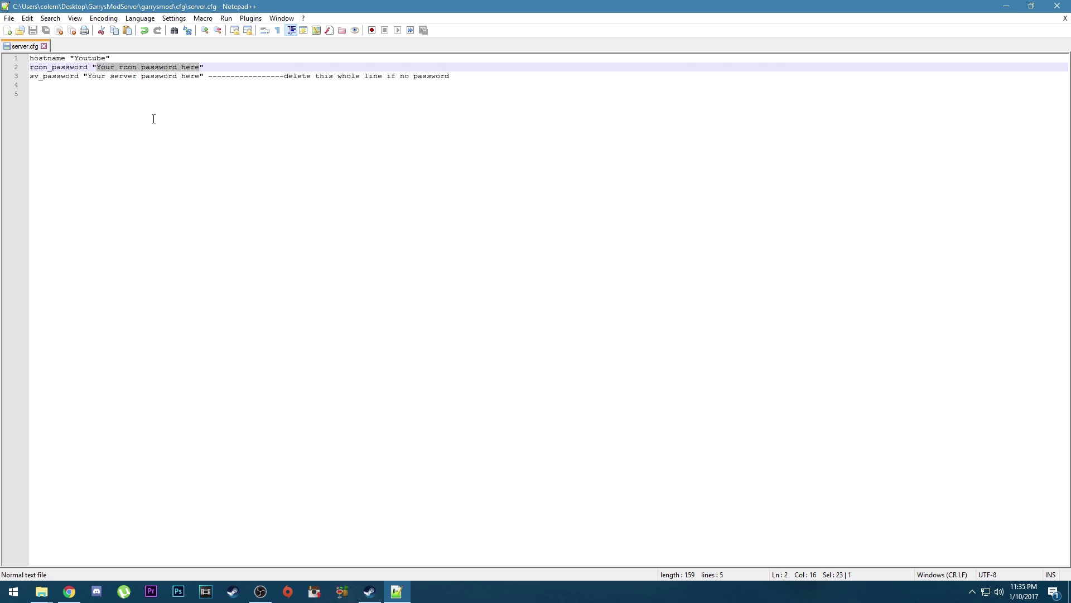
{"action": "key", "text": "BackSpace"}
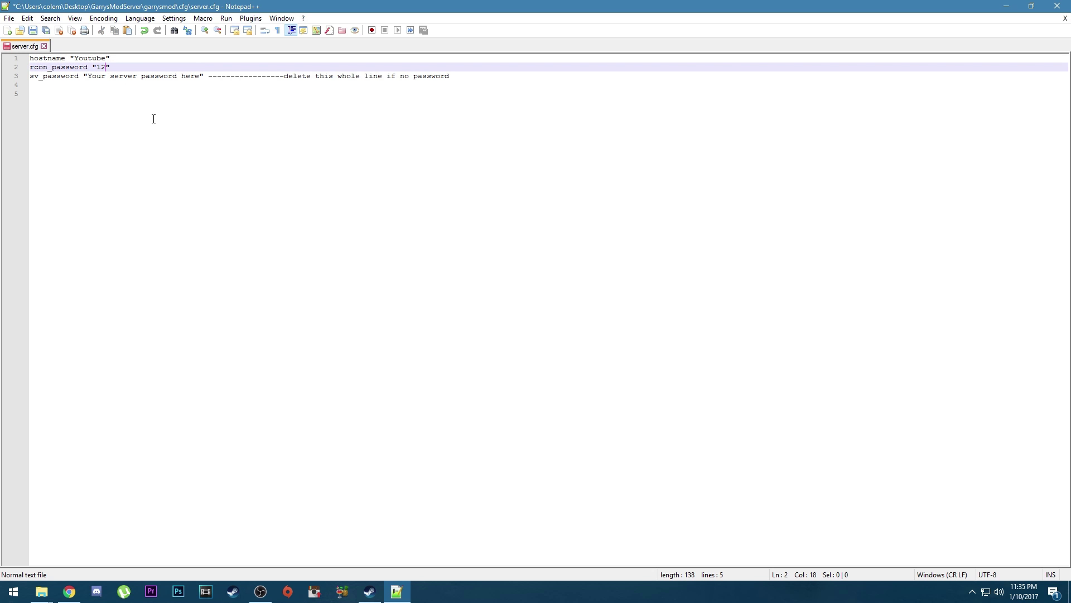
{"action": "left_click", "coordinate": [182, 77]}
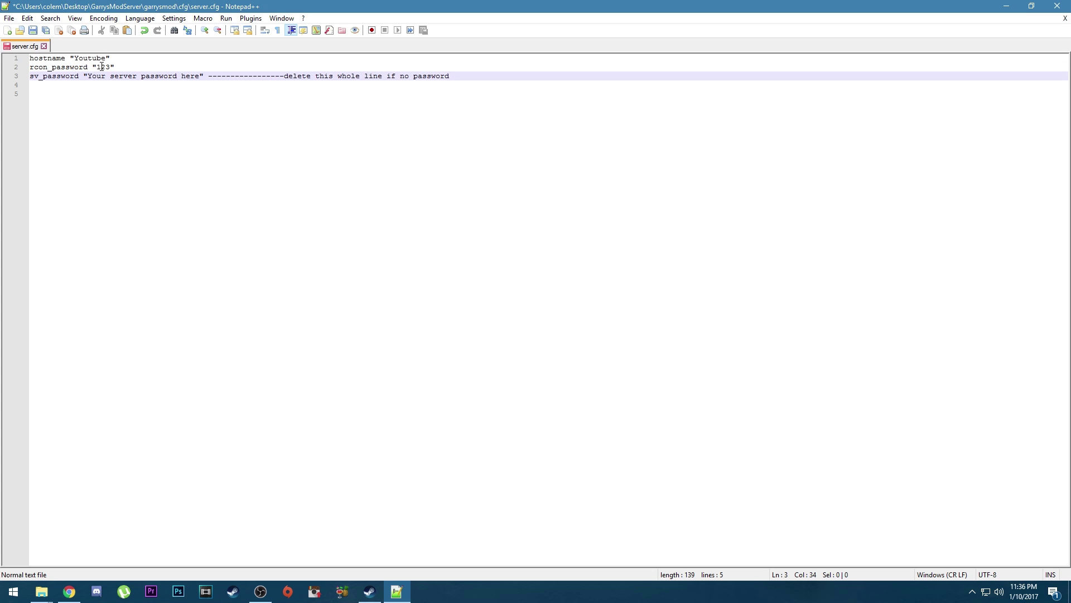
Step: Delete the entire sv_password line from server.cfg, save the file and close Notepad++
{"action": "left_click", "coordinate": [134, 76]}
{"action": "left_click_drag", "start_coordinate": [284, 76], "coordinate": [5, 76]}
{"action": "left_click", "coordinate": [467, 76]}
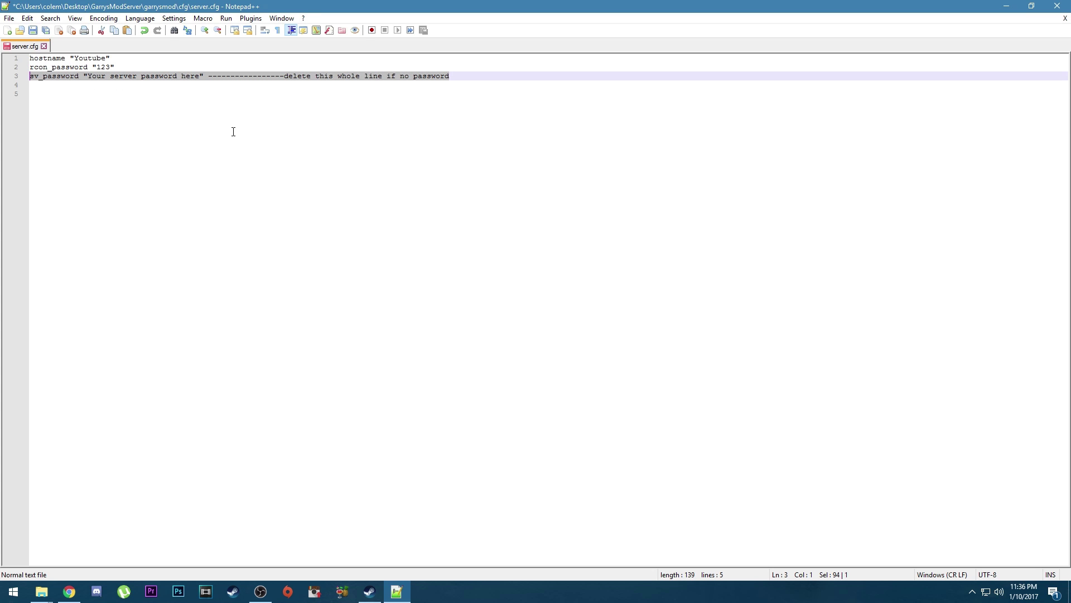
{"action": "key", "text": "Delete"}
{"action": "key", "text": "ctrl+s"}
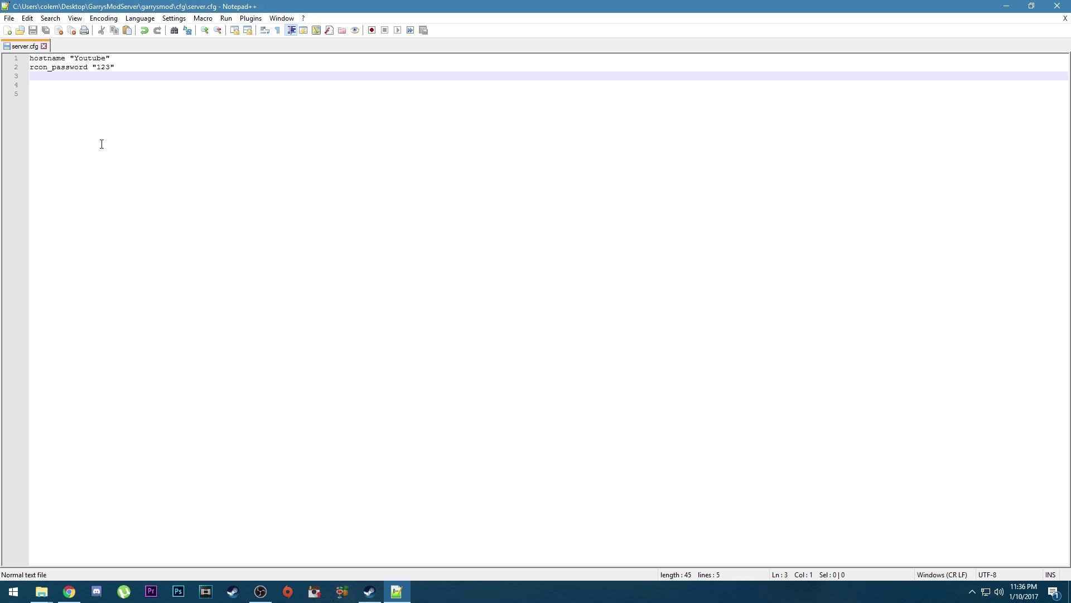
{"action": "left_click", "coordinate": [45, 47]}
{"action": "left_click", "coordinate": [1057, 6]}
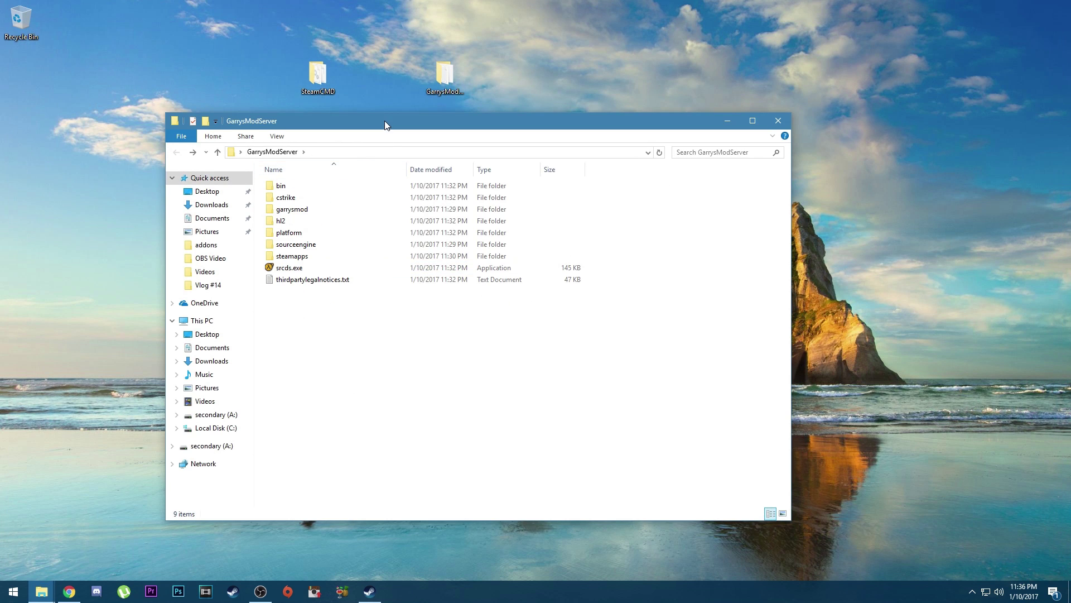
Step: Create a new text document with the default name in the GarrysModServer folder and open it in Notepad
{"action": "left_click_drag", "start_coordinate": [384, 121], "coordinate": [395, 127]}
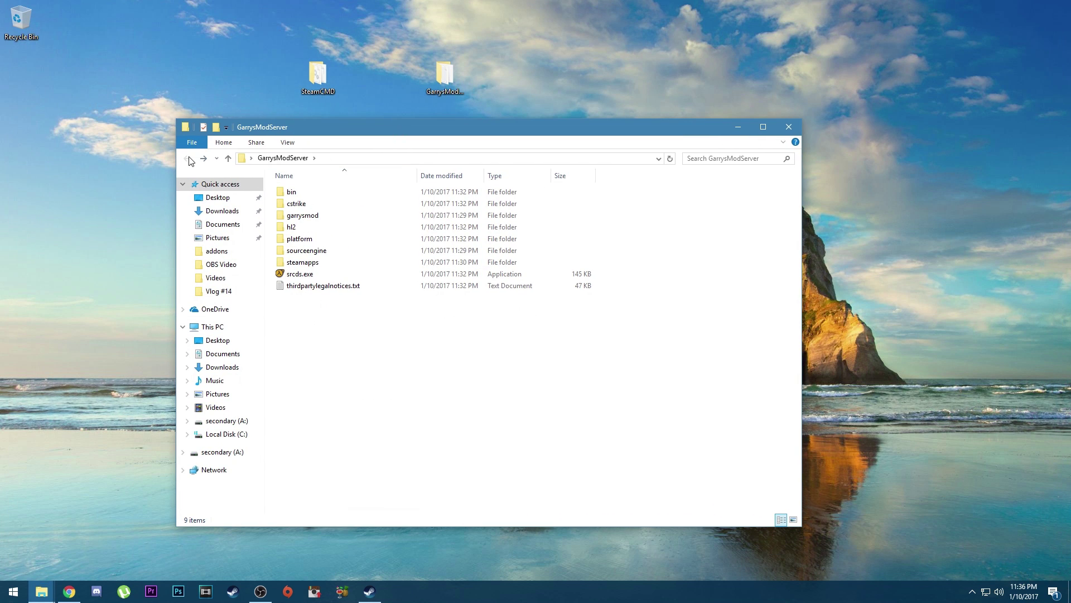
{"action": "left_click_drag", "start_coordinate": [325, 376], "coordinate": [304, 306]}
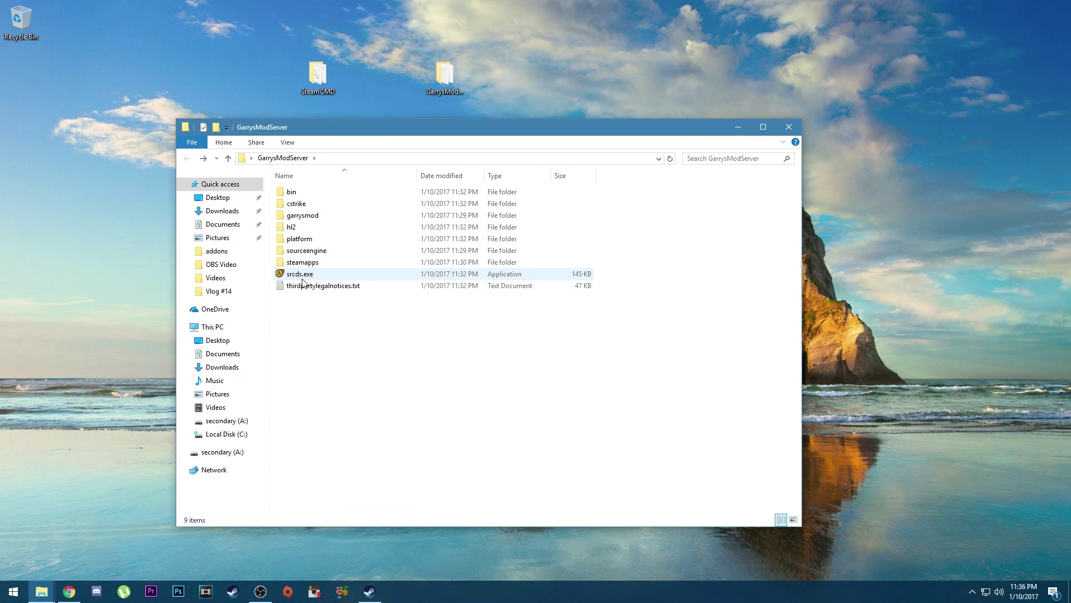
{"action": "right_click", "coordinate": [324, 347]}
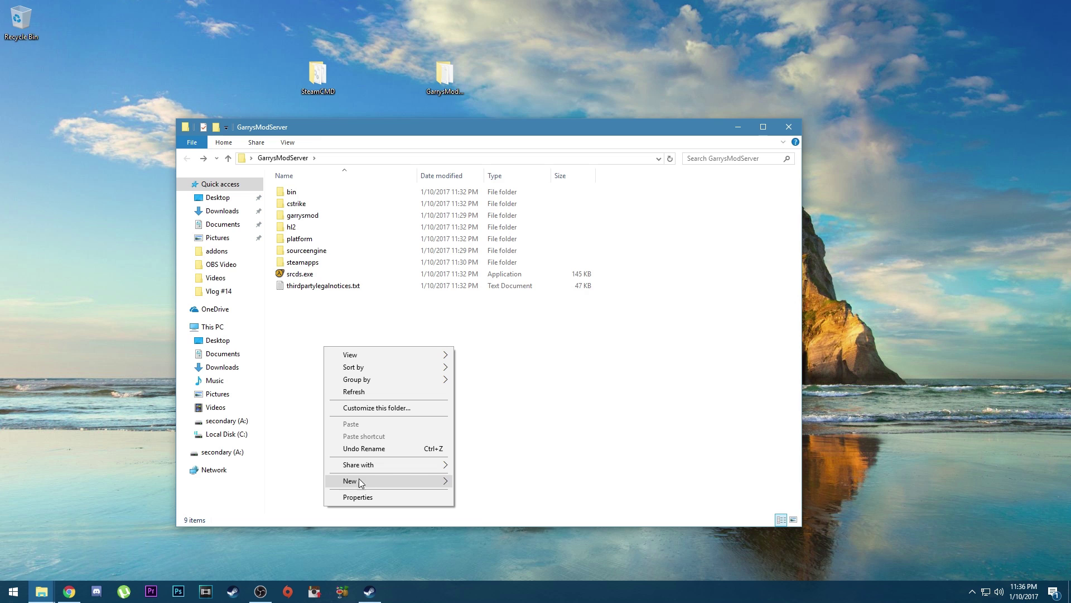
{"action": "mouse_move", "coordinate": [355, 480]}
{"action": "left_click", "coordinate": [483, 547]}
{"action": "key", "text": "Return"}
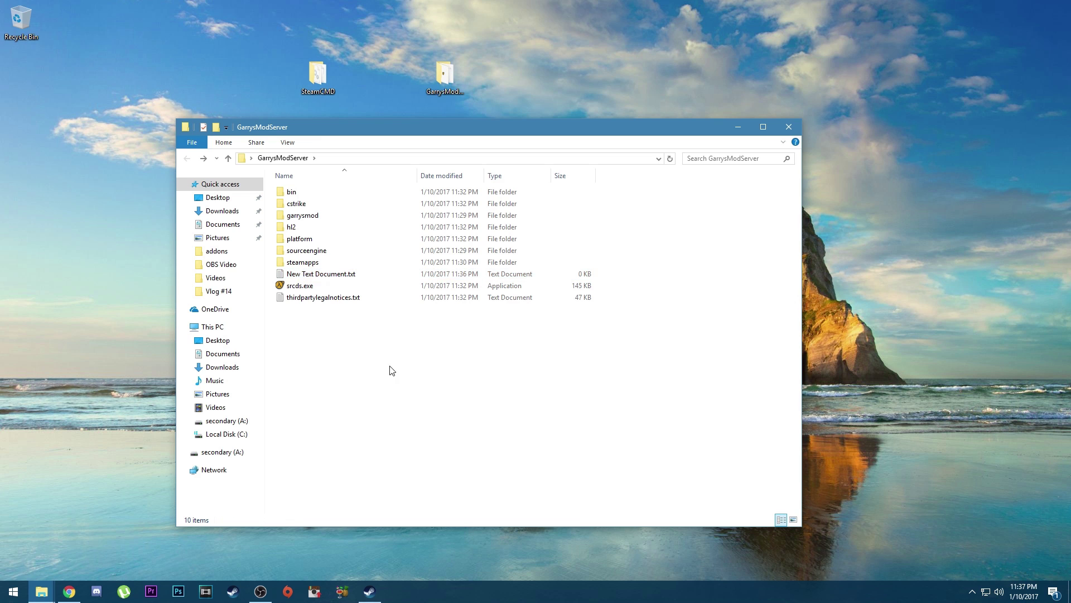
{"action": "double_click", "coordinate": [305, 275]}
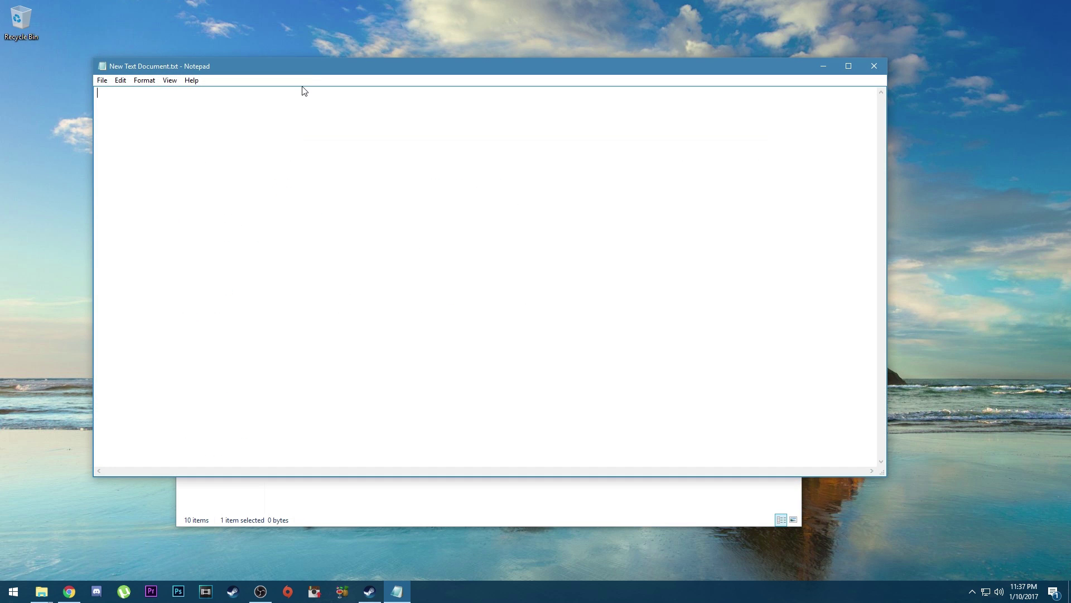
Step: Switch to Chrome, open the Start Code paste on Pastebin, copy its full script and minimize the browser
{"action": "left_click", "coordinate": [68, 591]}
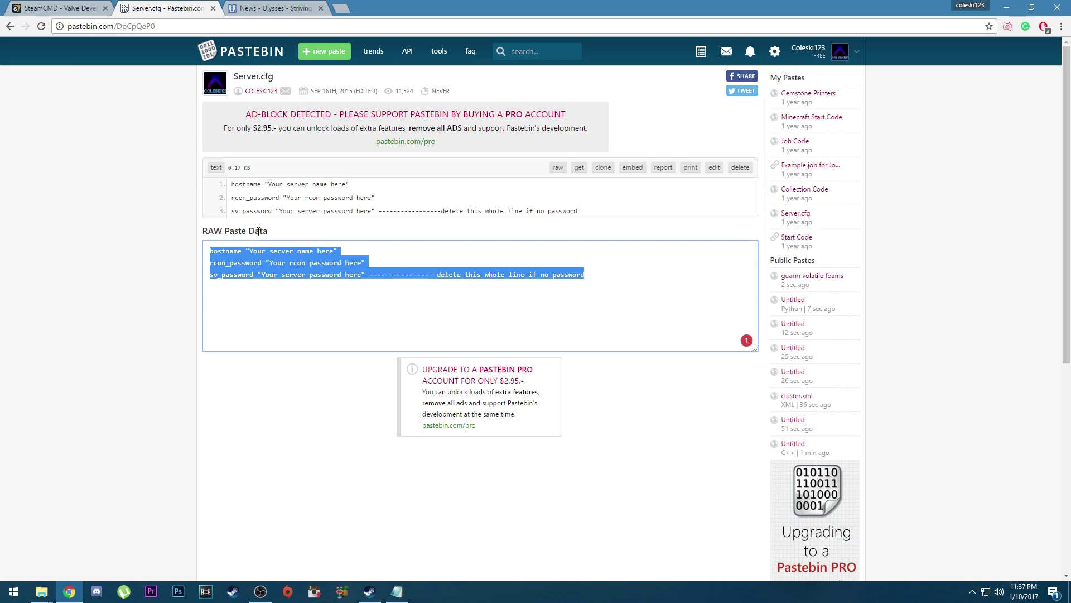
{"action": "left_click", "coordinate": [9, 26]}
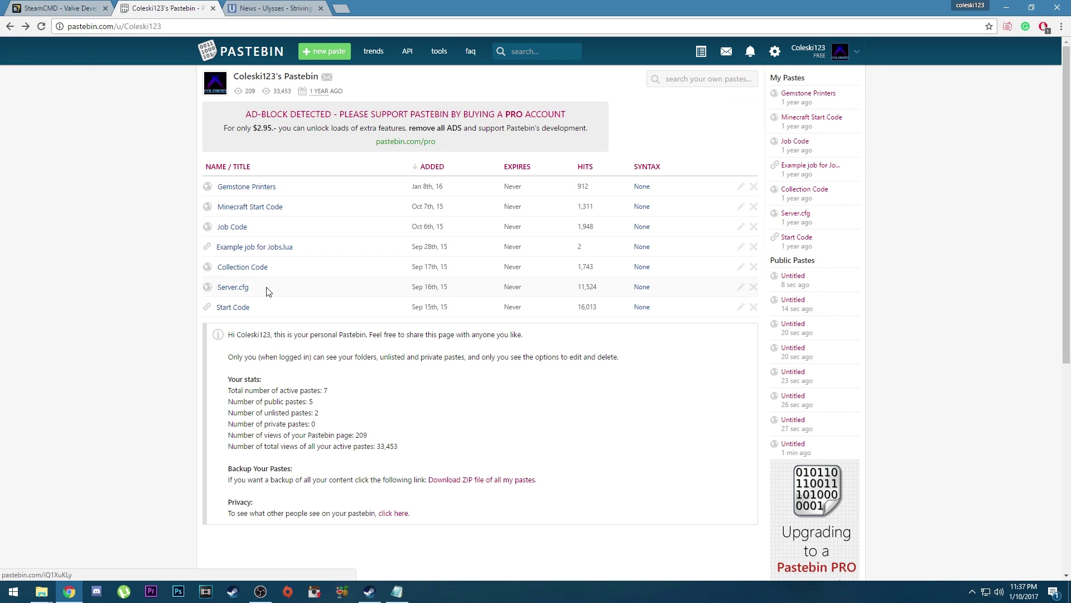
{"action": "left_click", "coordinate": [237, 307]}
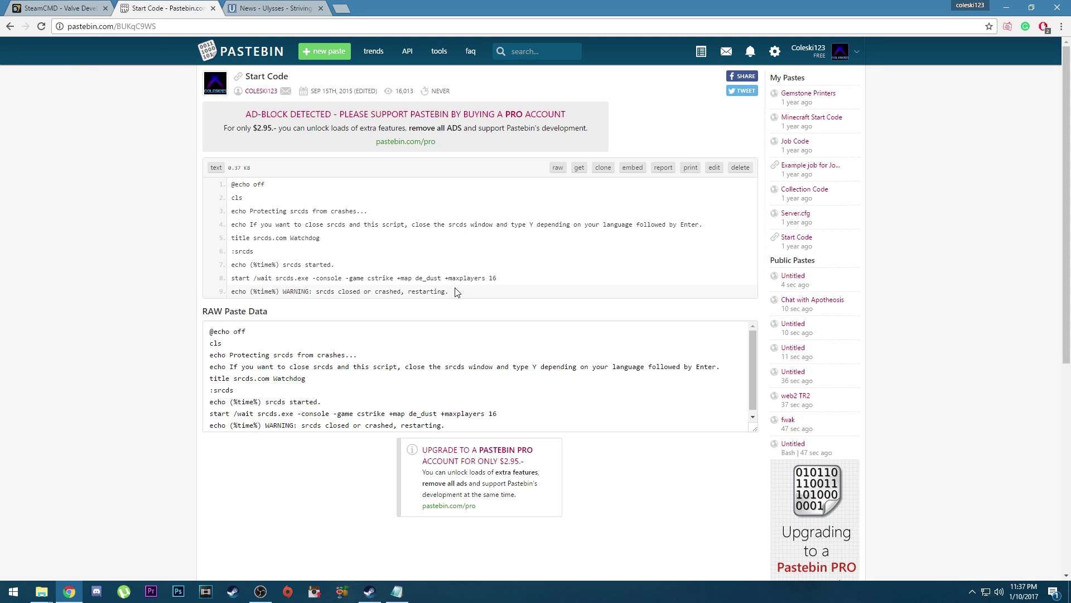
{"action": "left_click_drag", "start_coordinate": [454, 291], "coordinate": [205, 188]}
{"action": "key", "text": "ctrl+c"}
{"action": "left_click", "coordinate": [1006, 8]}
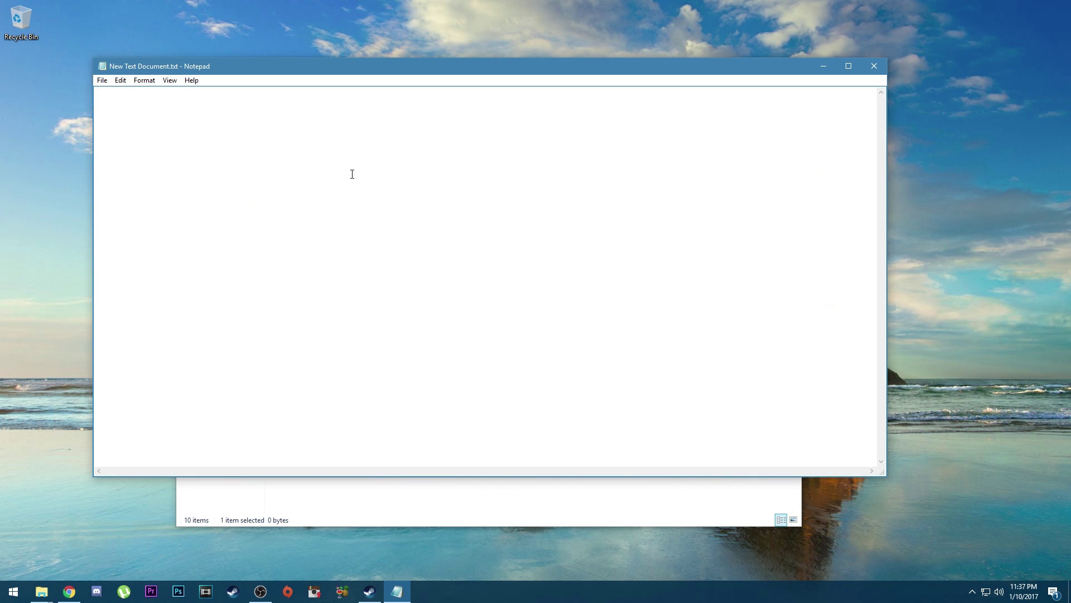
Step: Paste the start script into the empty document, save it as Start.bat with the All Files type in GarrysModServer, and close Notepad
{"action": "key", "text": "ctrl+v"}
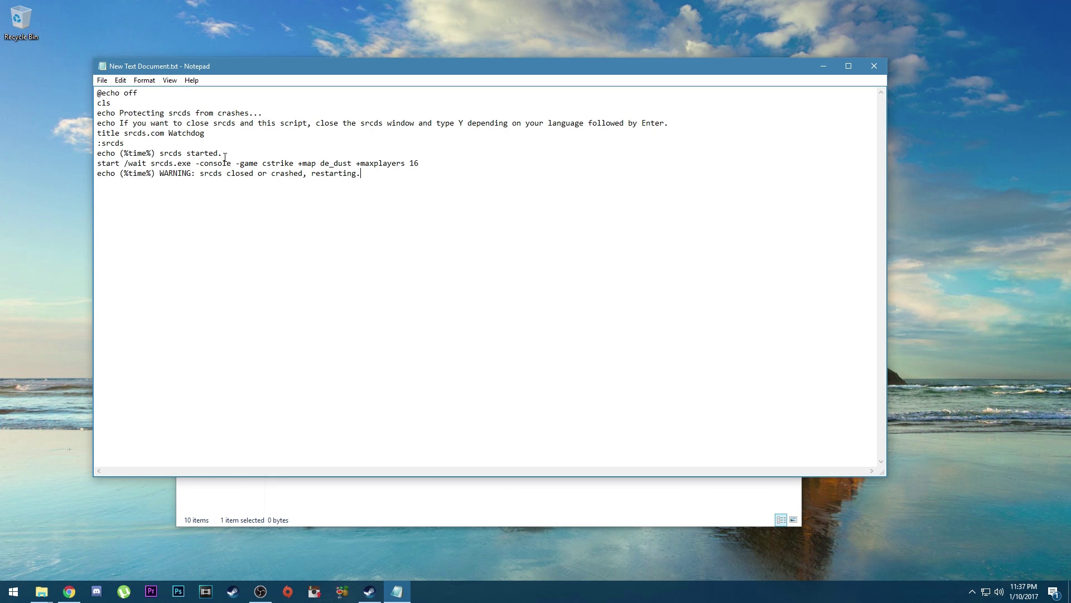
{"action": "left_click", "coordinate": [102, 81]}
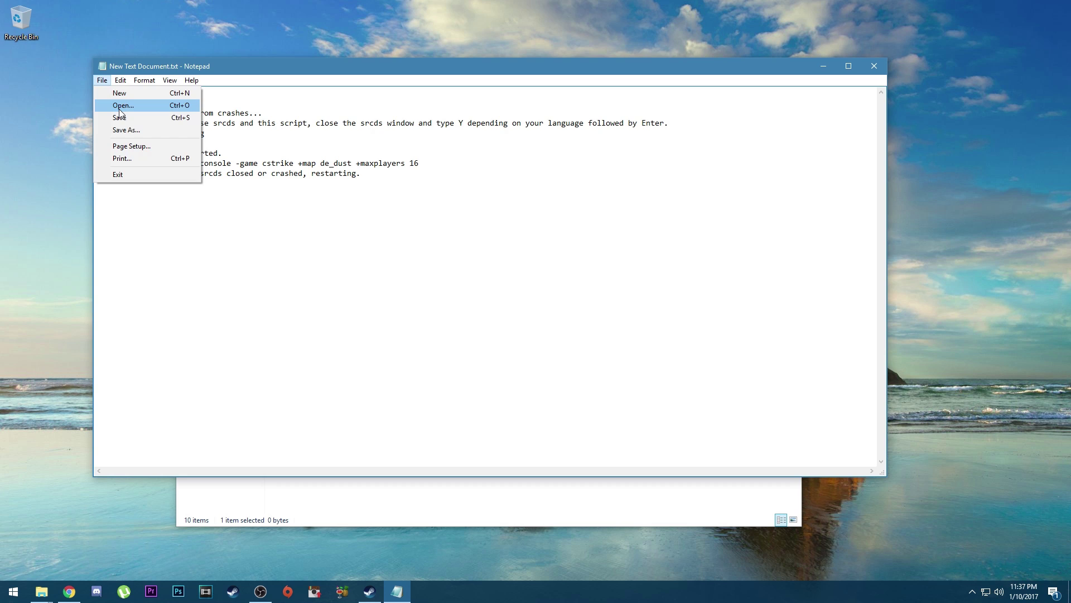
{"action": "left_click", "coordinate": [114, 130]}
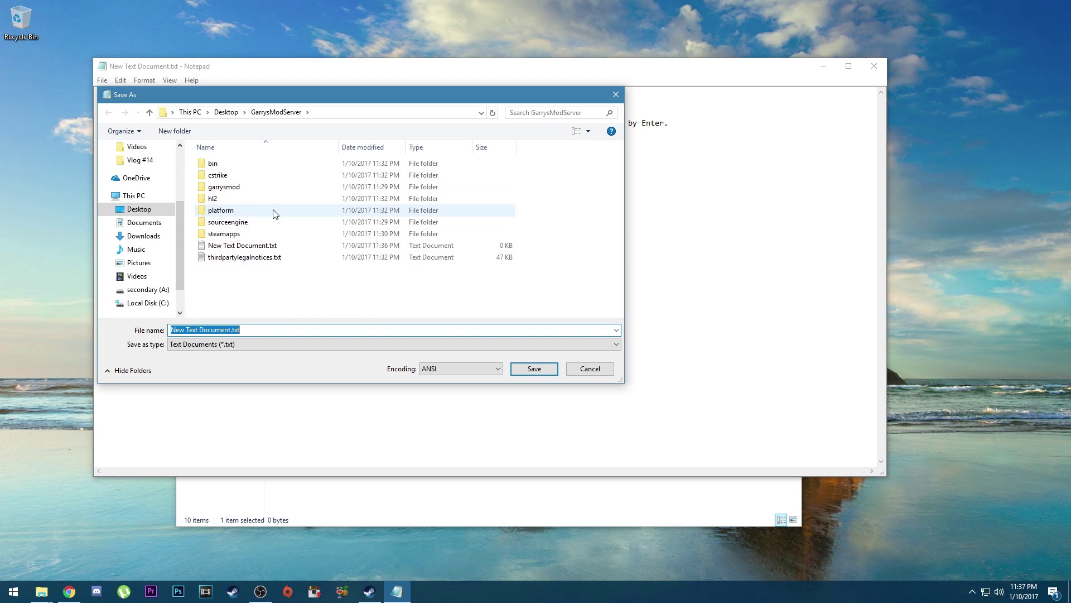
{"action": "left_click", "coordinate": [197, 345]}
{"action": "left_click", "coordinate": [194, 367]}
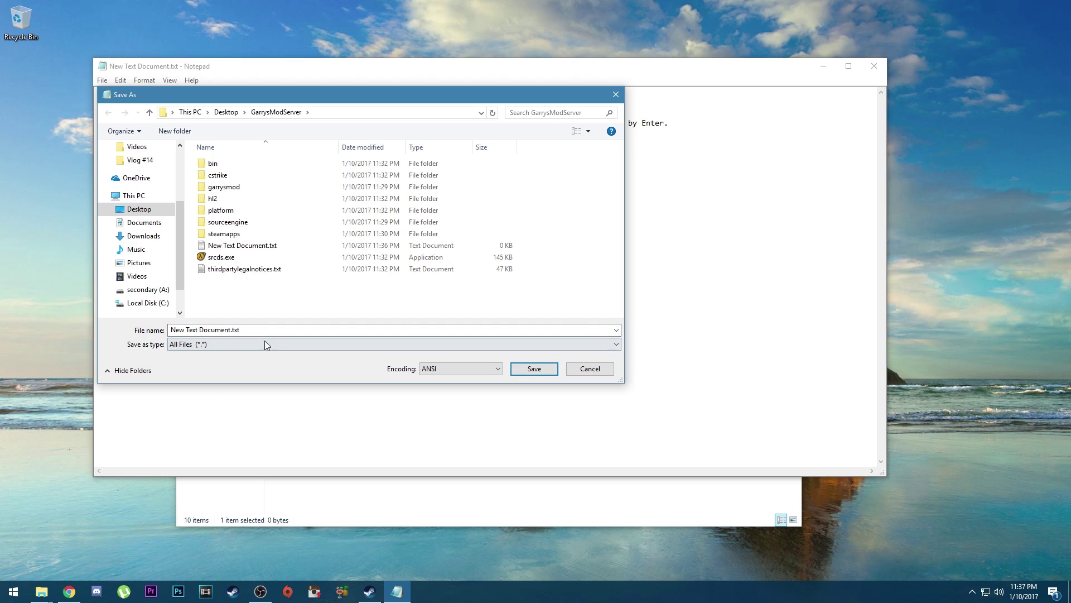
{"action": "left_click", "coordinate": [273, 330]}
{"action": "key", "text": "BackSpace"}
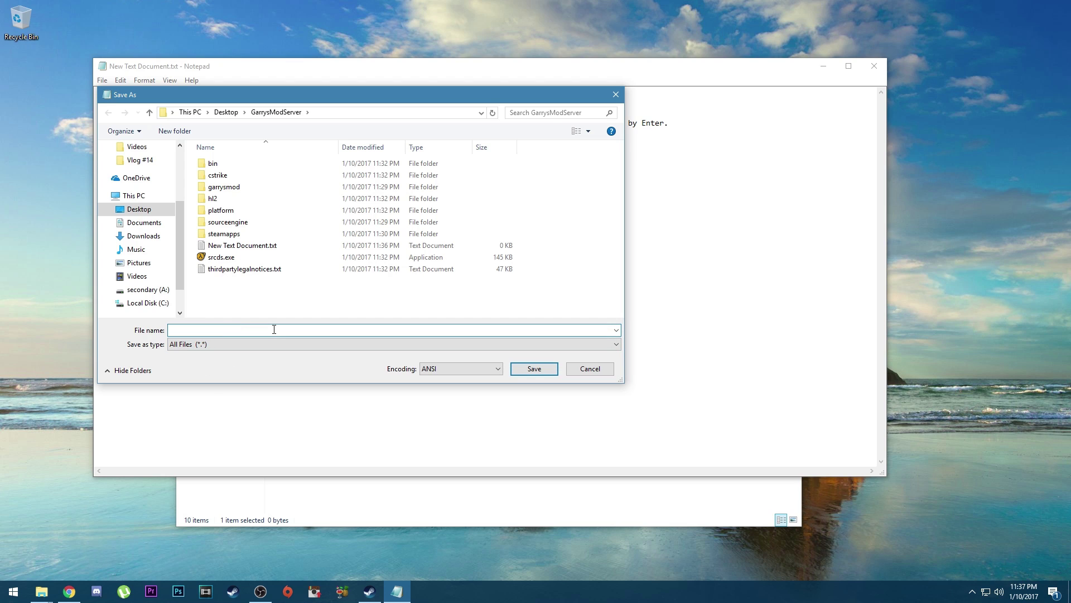
{"action": "type", "text": "Start.bat"}
{"action": "left_click", "coordinate": [533, 369]}
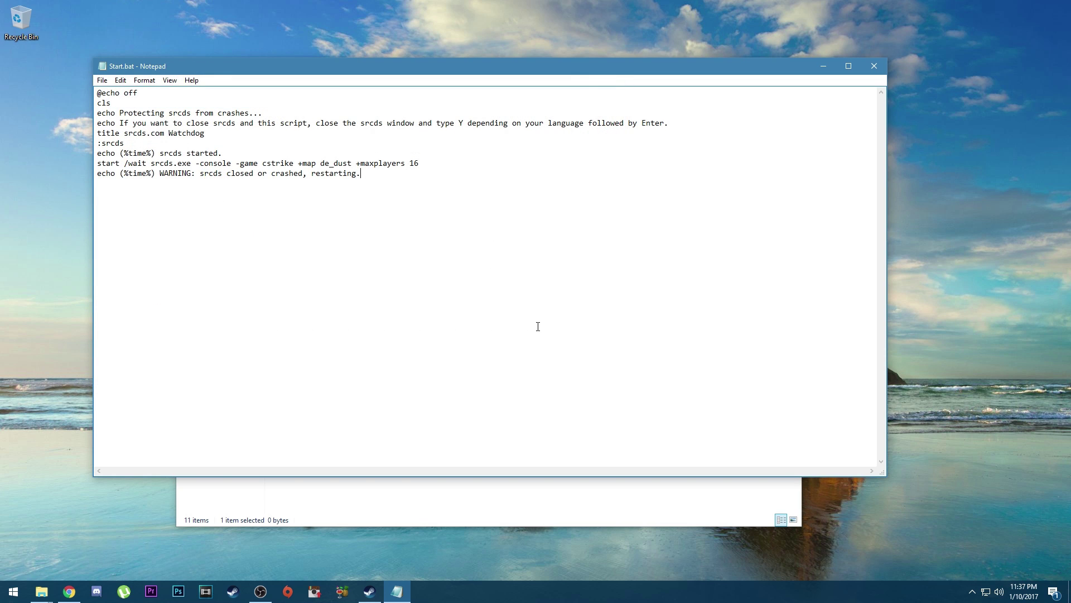
{"action": "key", "text": "alt+F4"}
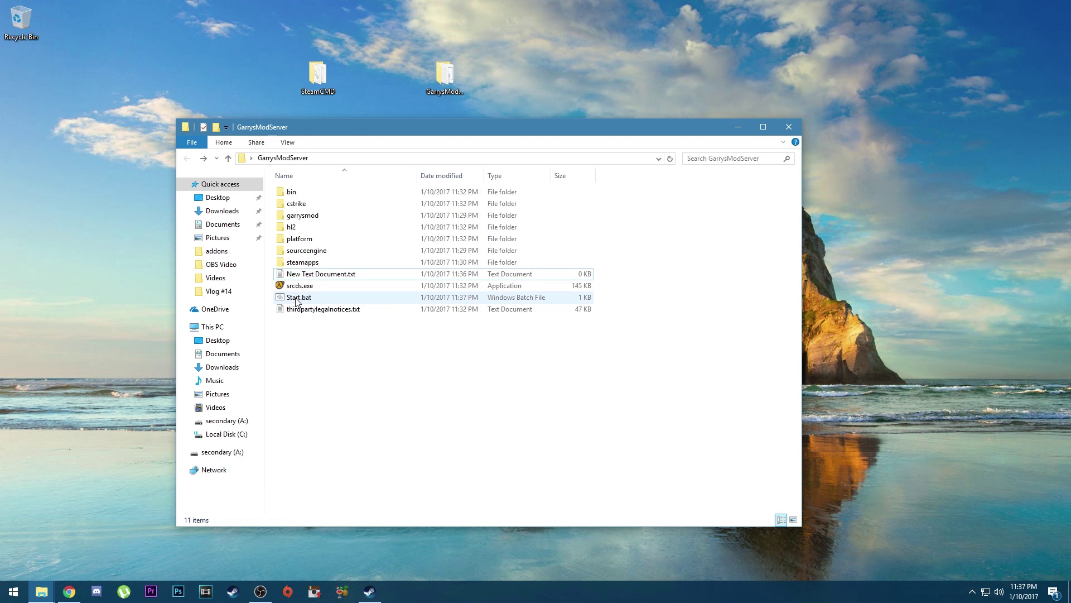
Step: Delete the leftover empty New Text Document.txt from the GarrysModServer folder
{"action": "left_click", "coordinate": [313, 301]}
{"action": "left_click", "coordinate": [335, 329]}
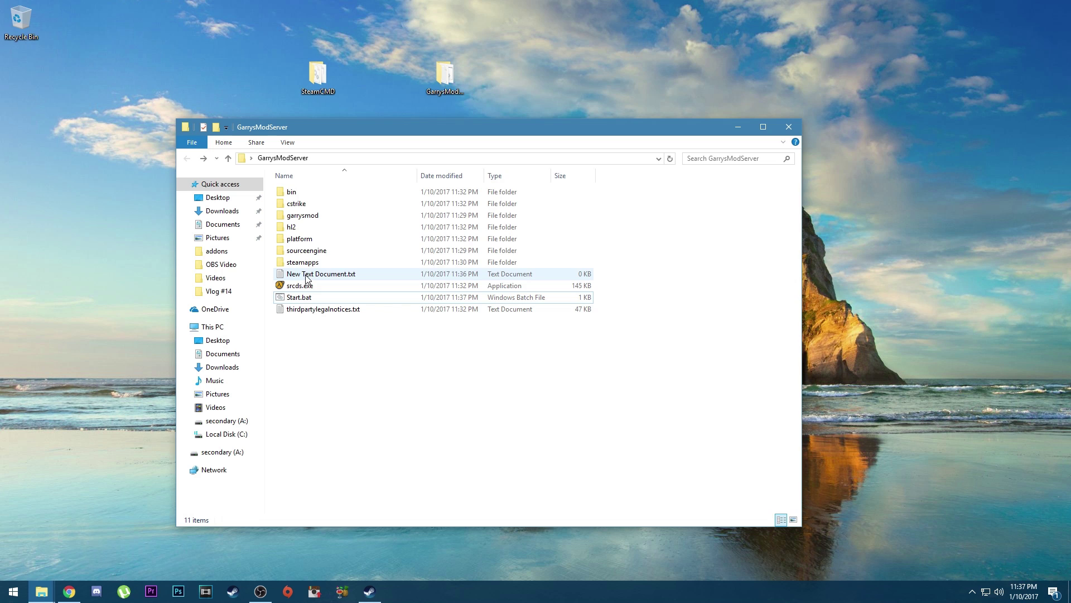
{"action": "left_click", "coordinate": [305, 276]}
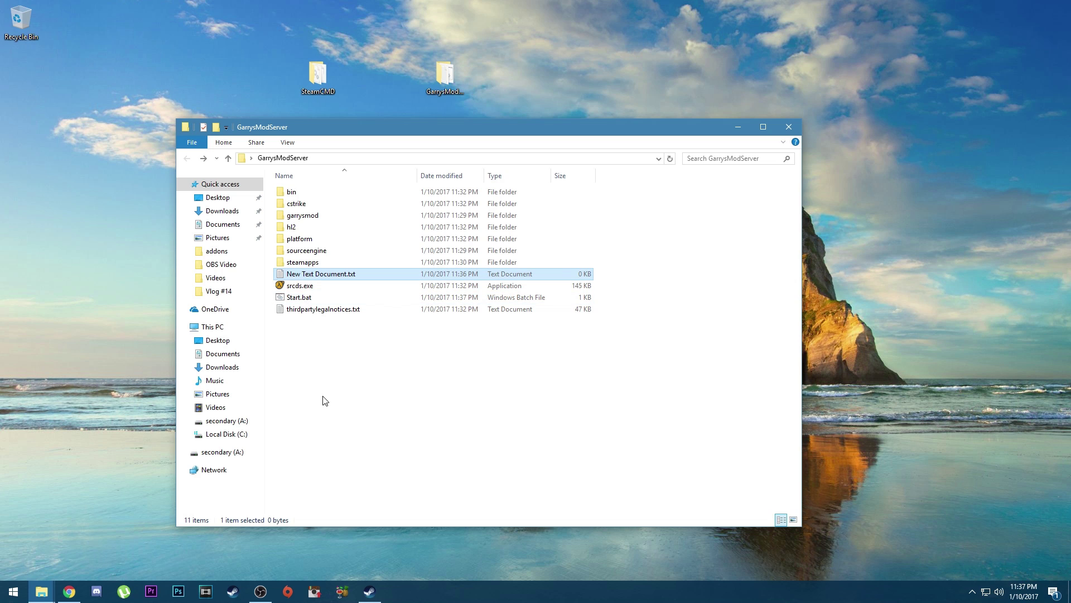
{"action": "key", "text": "Delete"}
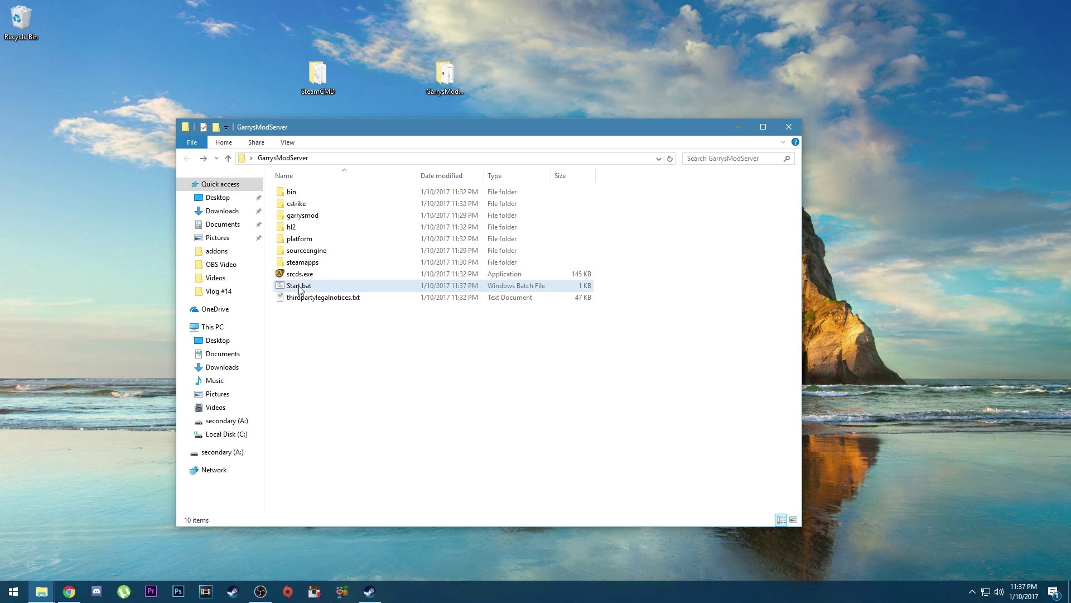
Step: Open Start.bat for editing, change the -game parameter from cstrike to garrysmod, and save the file
{"action": "left_click", "coordinate": [300, 288]}
{"action": "right_click", "coordinate": [299, 286]}
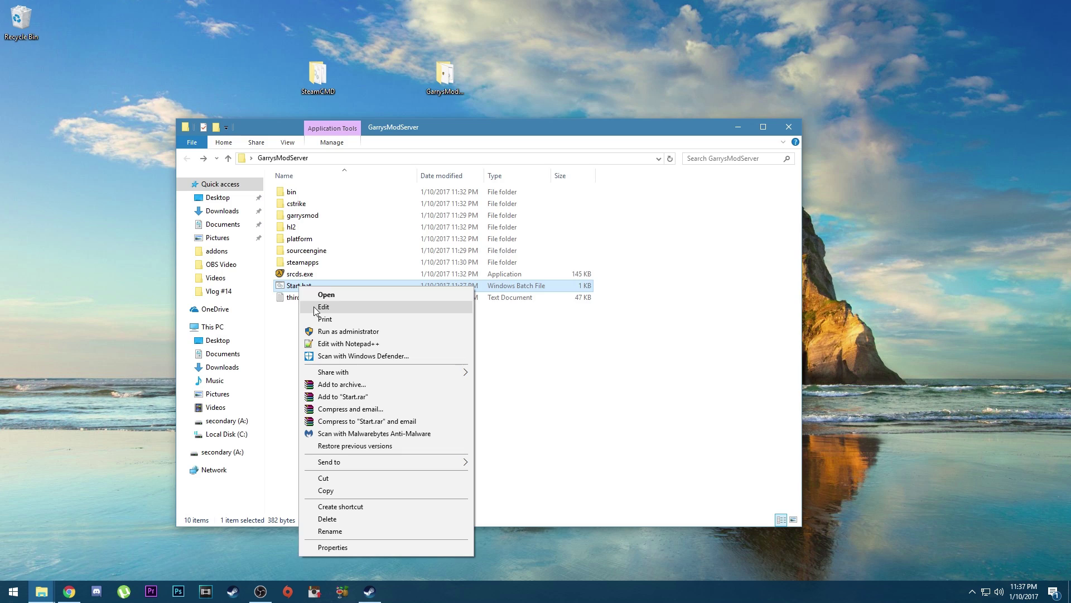
{"action": "left_click", "coordinate": [314, 307]}
{"action": "left_click_drag", "start_coordinate": [339, 85], "coordinate": [320, 91]}
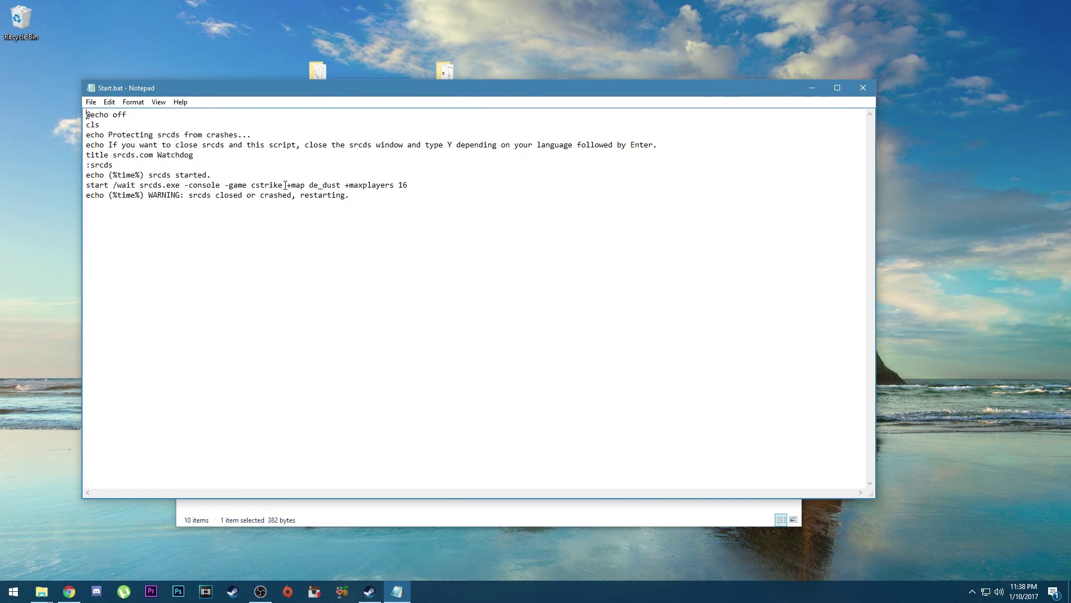
{"action": "left_click_drag", "start_coordinate": [282, 186], "coordinate": [252, 186]}
{"action": "type", "text": "garrysmod"}
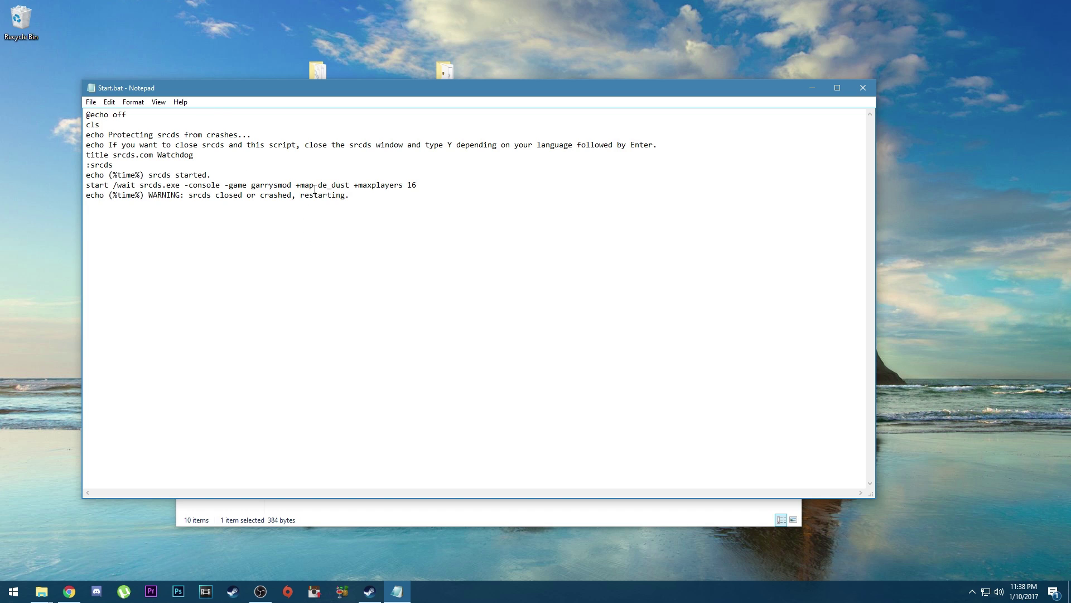
Step: Put Notepad aside, open the maps folder inside garrysmod and examine the map files available for the +map parameter
{"action": "left_click_drag", "start_coordinate": [350, 186], "coordinate": [317, 186]}
{"action": "left_click", "coordinate": [319, 222]}
{"action": "left_click_drag", "start_coordinate": [397, 88], "coordinate": [411, 119]}
{"action": "left_click", "coordinate": [877, 117]}
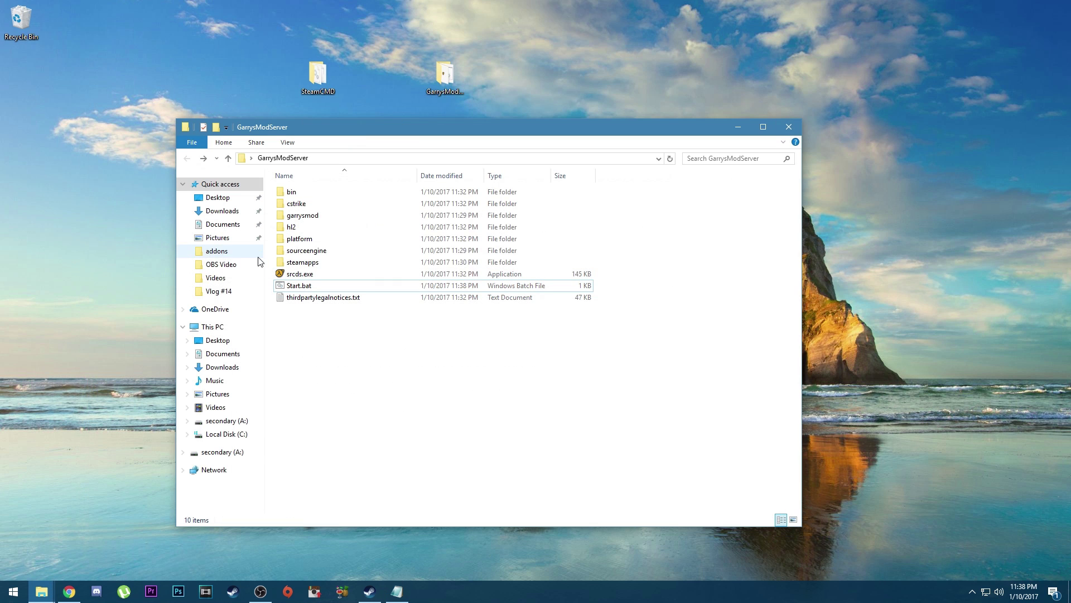
{"action": "double_click", "coordinate": [308, 220]}
{"action": "double_click", "coordinate": [301, 285]}
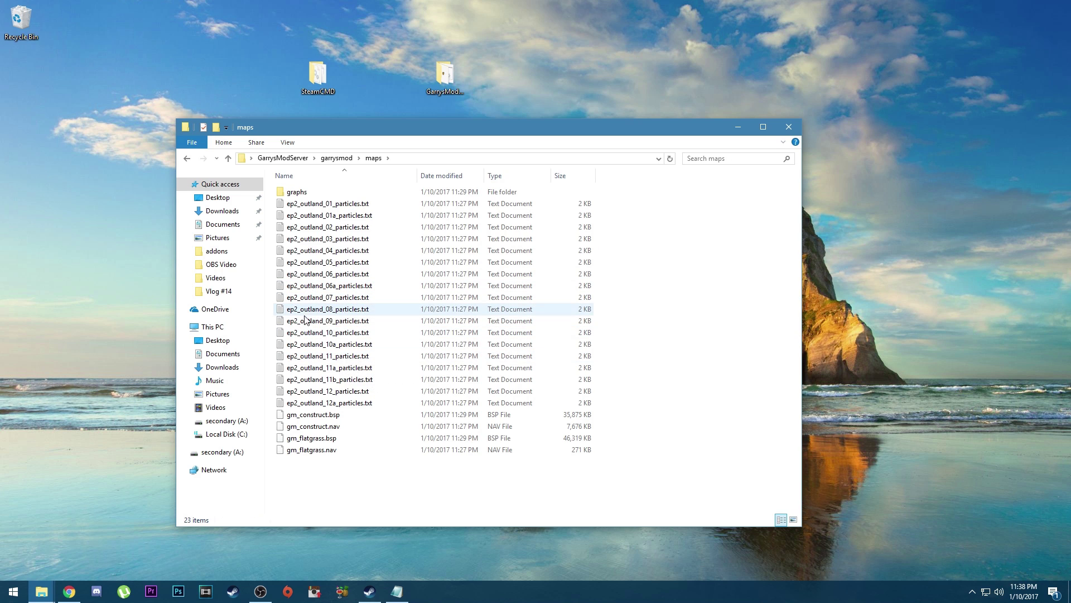
{"action": "left_click_drag", "start_coordinate": [320, 487], "coordinate": [326, 420]}
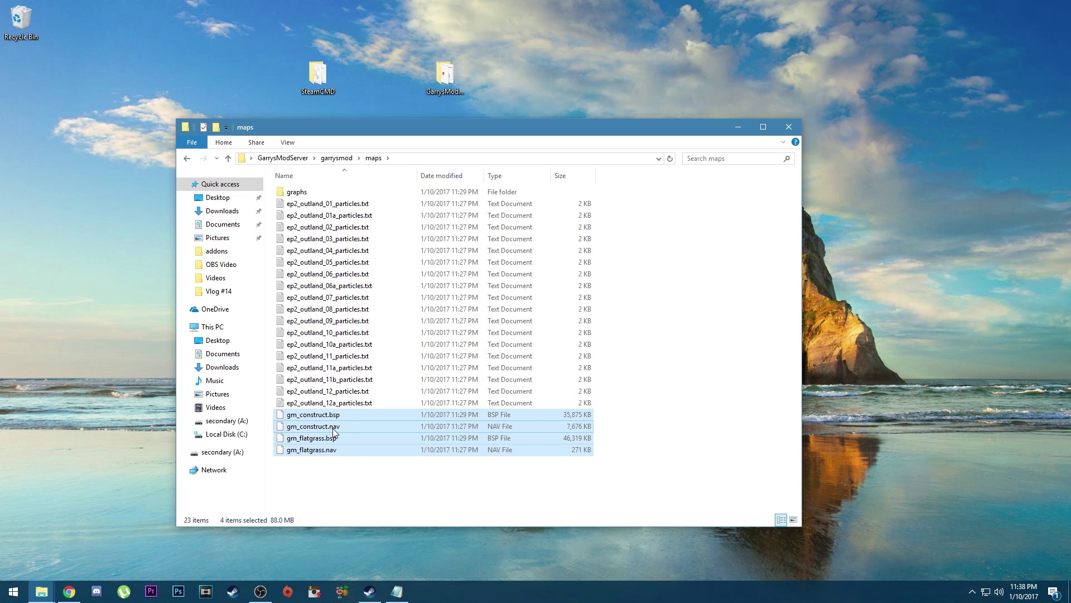
{"action": "left_click", "coordinate": [326, 485]}
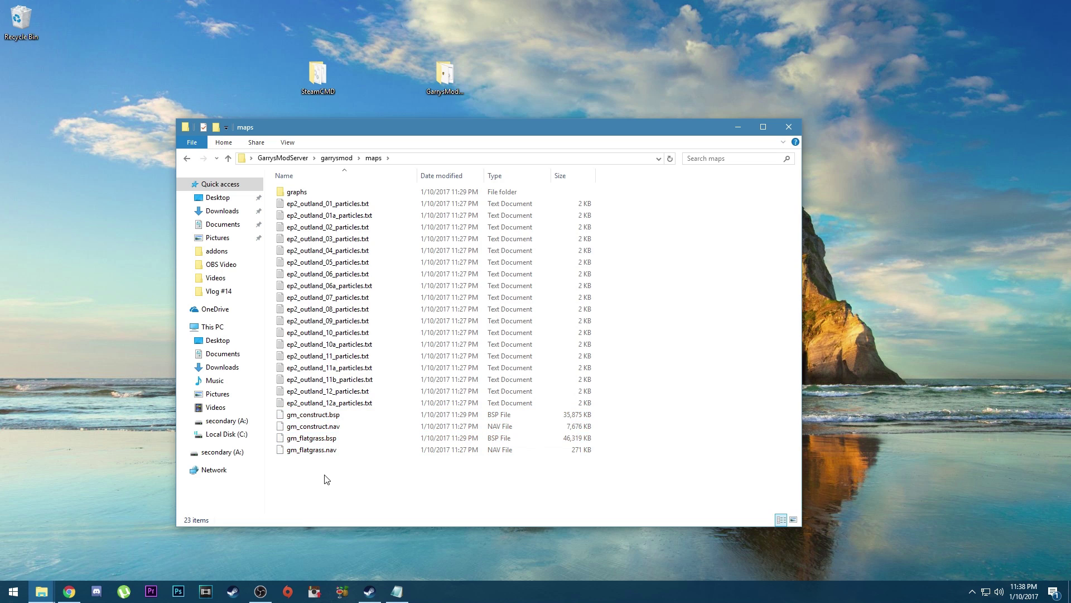
Step: Copy the map name gm_flatgrass from the gm_flatgrass.bsp file in the maps folder, leaving the file name unchanged
{"action": "left_click", "coordinate": [311, 443]}
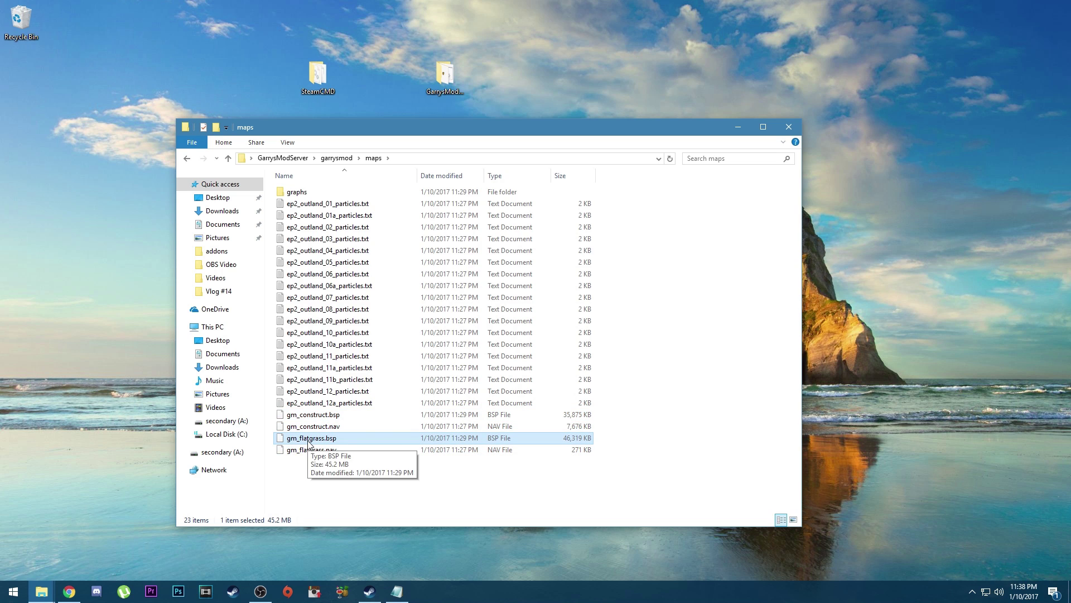
{"action": "right_click", "coordinate": [310, 444]}
{"action": "left_click", "coordinate": [329, 424]}
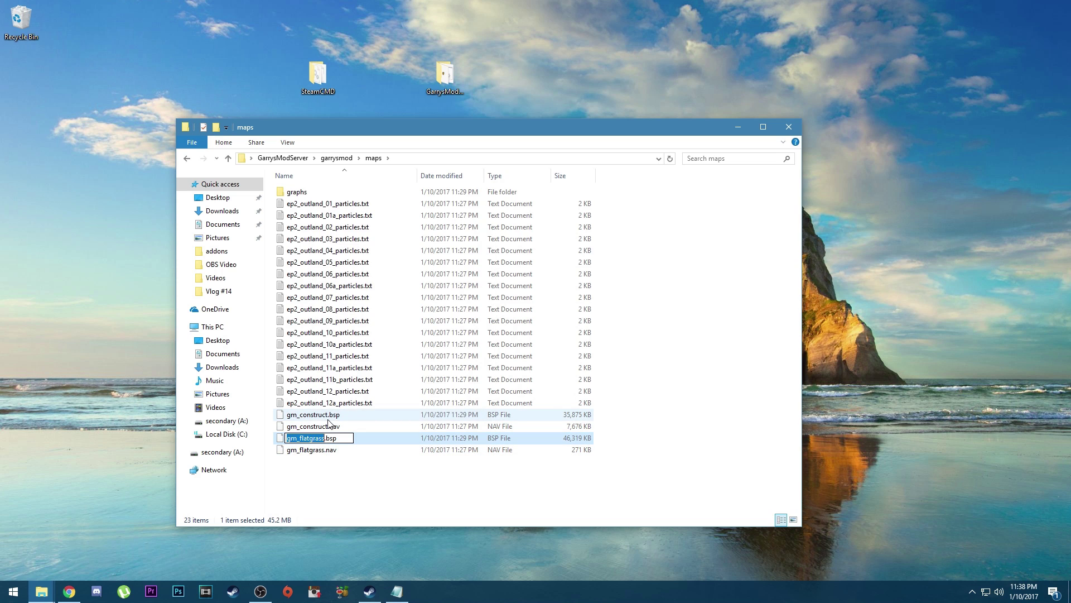
{"action": "left_click", "coordinate": [322, 479]}
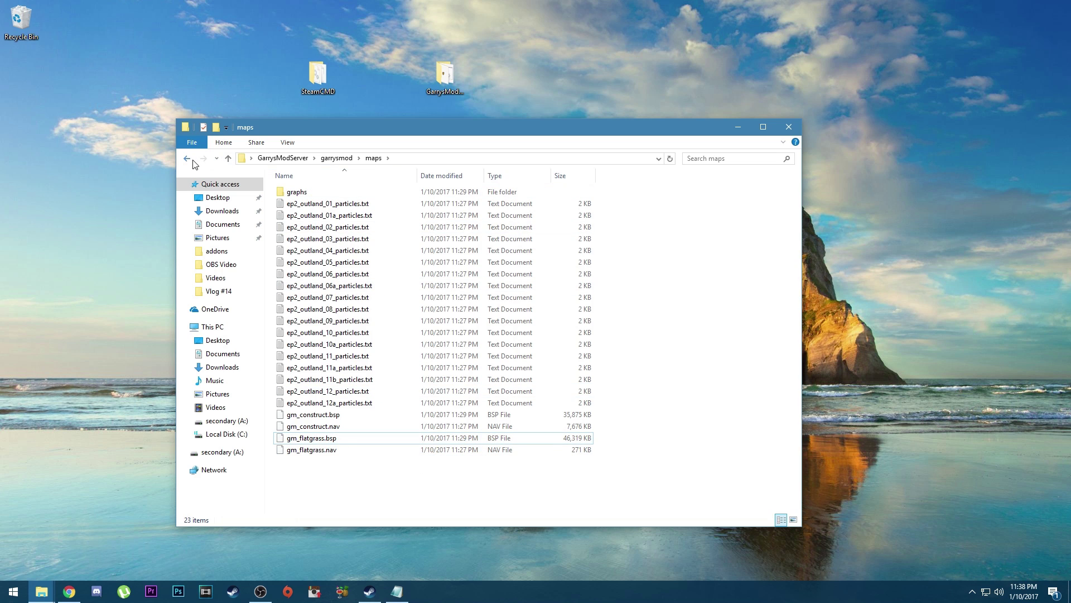
{"action": "right_click", "coordinate": [311, 440]}
{"action": "left_click", "coordinate": [329, 425]}
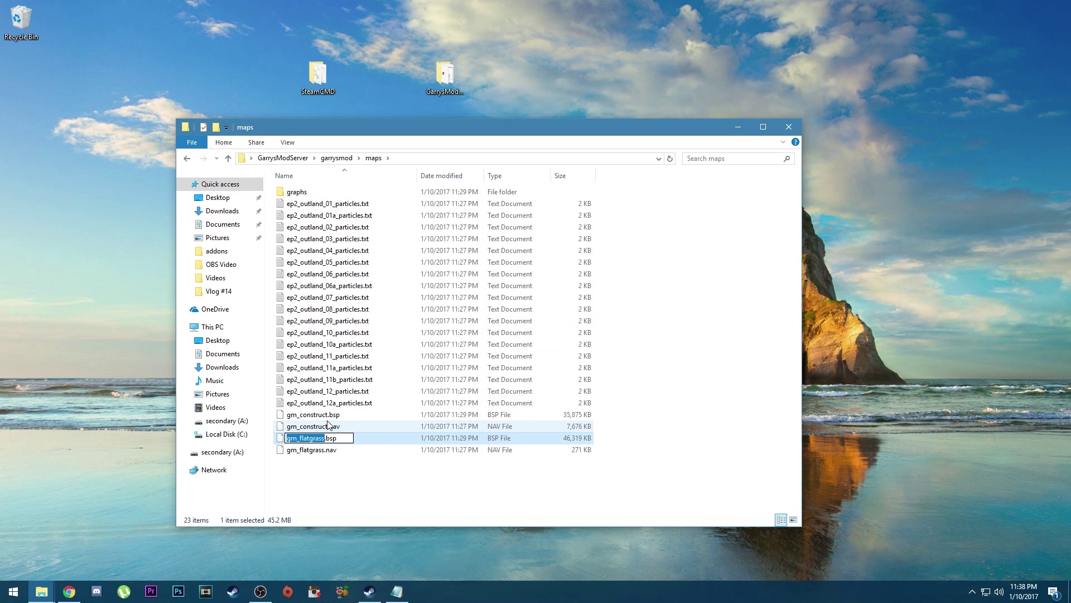
{"action": "right_click", "coordinate": [310, 437]}
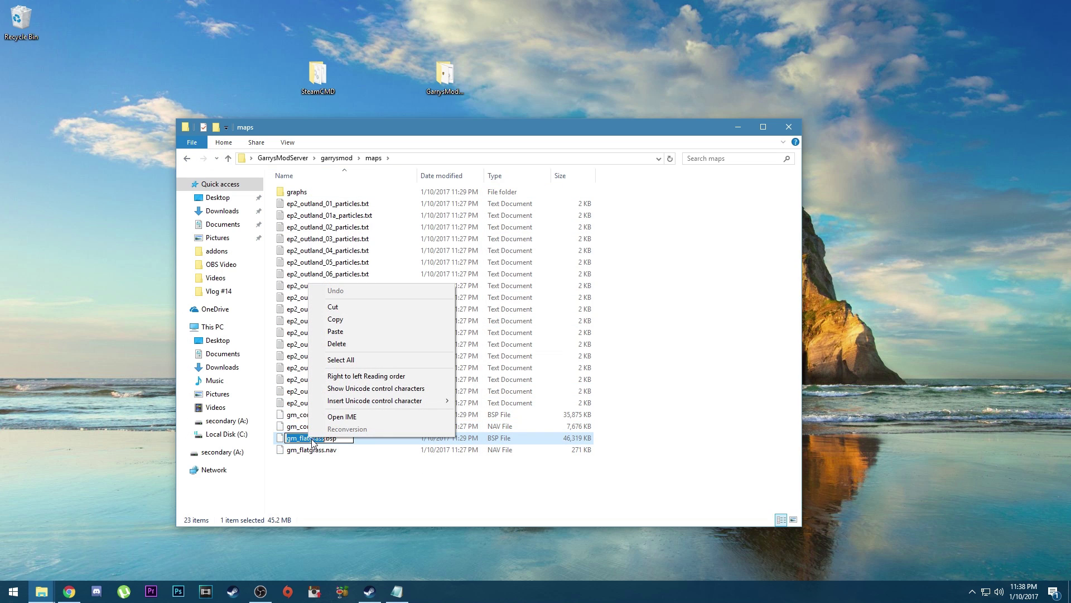
{"action": "left_click", "coordinate": [338, 321]}
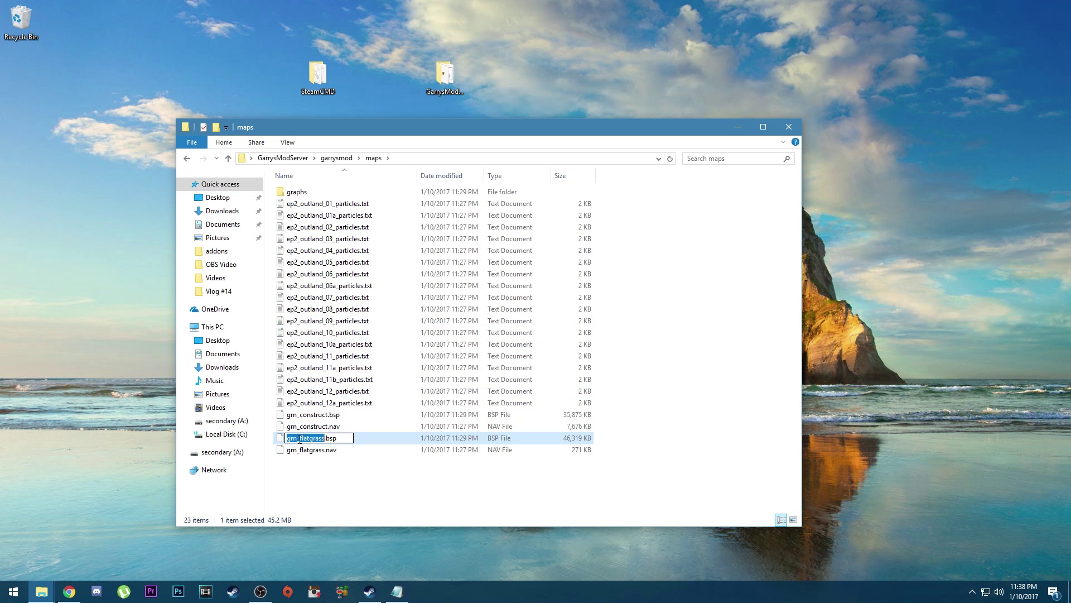
{"action": "key", "text": "Escape"}
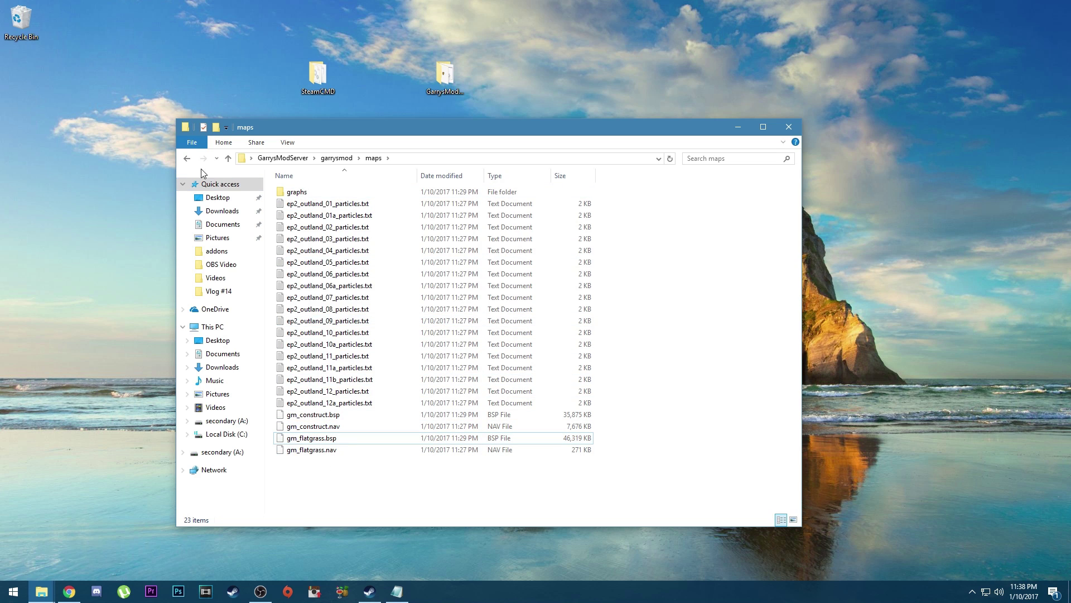
Step: Return to the GarrysModServer folder, replace de_dust with gm_flatgrass as the +map value in Start.bat, and save and close the script
{"action": "left_click", "coordinate": [188, 159]}
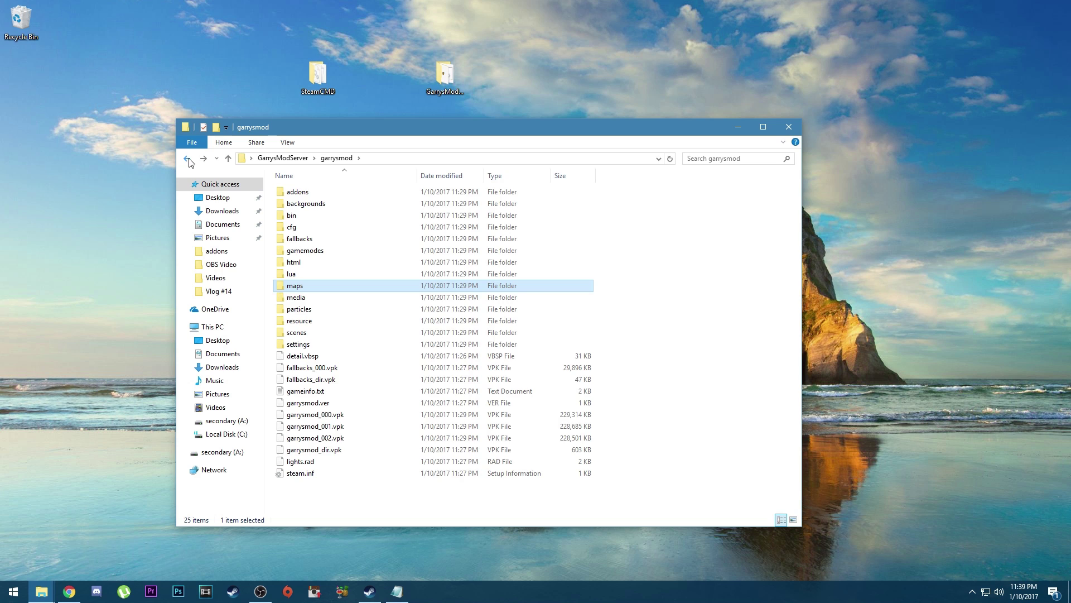
{"action": "left_click", "coordinate": [190, 161]}
{"action": "left_click", "coordinate": [279, 339]}
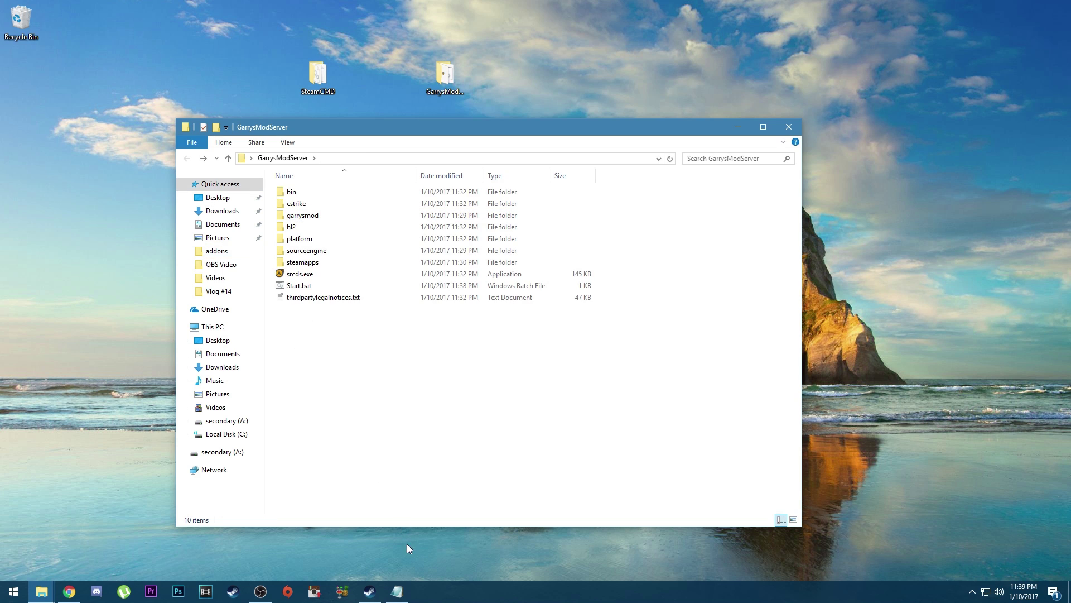
{"action": "left_click", "coordinate": [397, 591]}
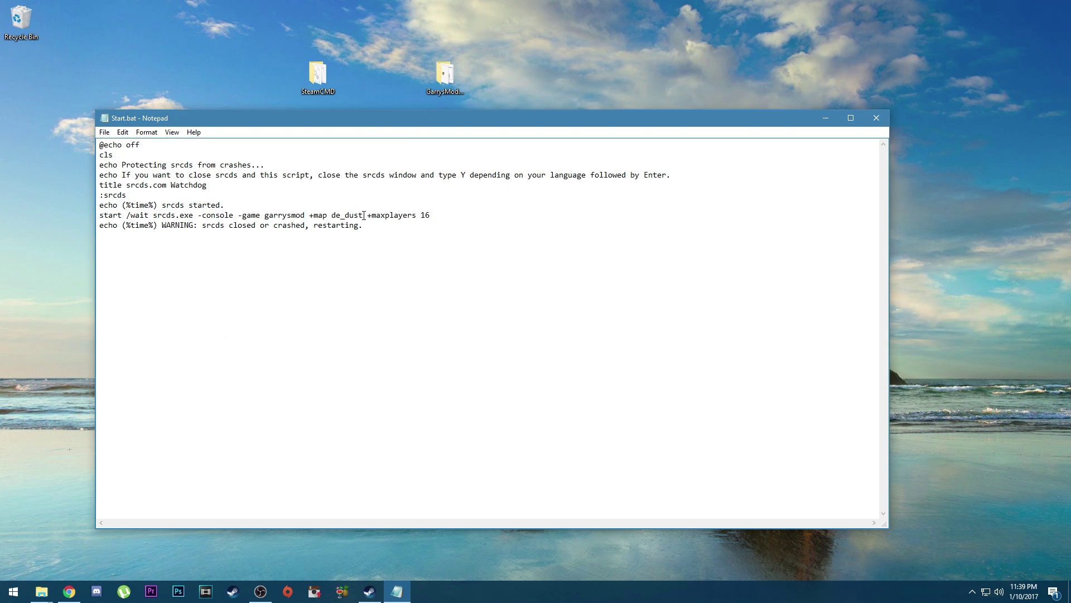
{"action": "left_click_drag", "start_coordinate": [363, 215], "coordinate": [332, 215]}
{"action": "key", "text": "ctrl+v"}
{"action": "left_click", "coordinate": [438, 227]}
{"action": "key", "text": "alt+F4"}
Step: Try to launch the server with Start.bat, dismiss the srcds.exe error and minimize the GarrysModServer folder
{"action": "double_click", "coordinate": [310, 276]}
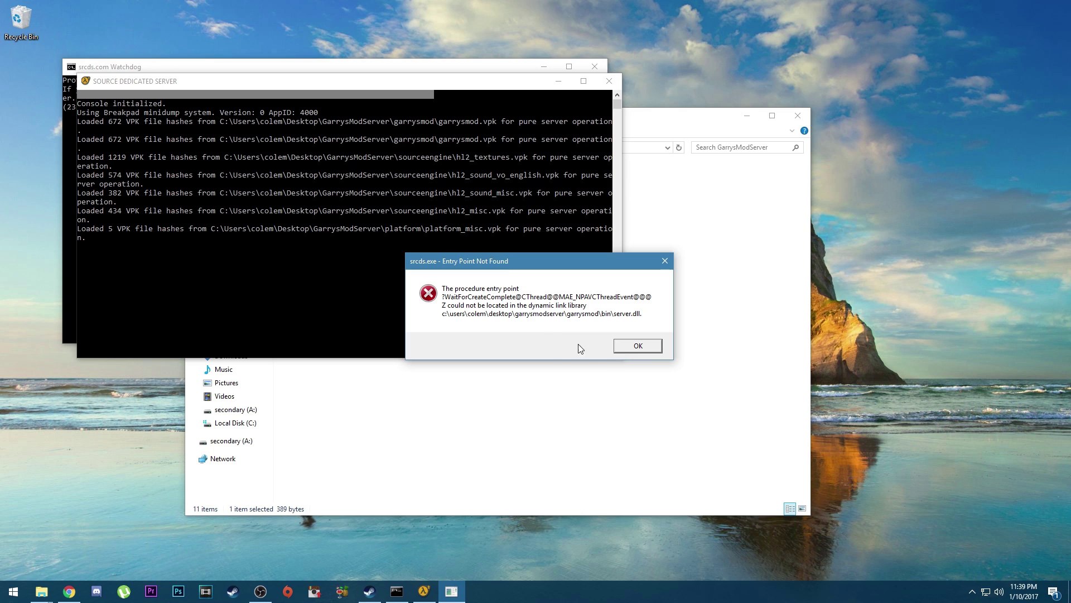
{"action": "left_click", "coordinate": [627, 352]}
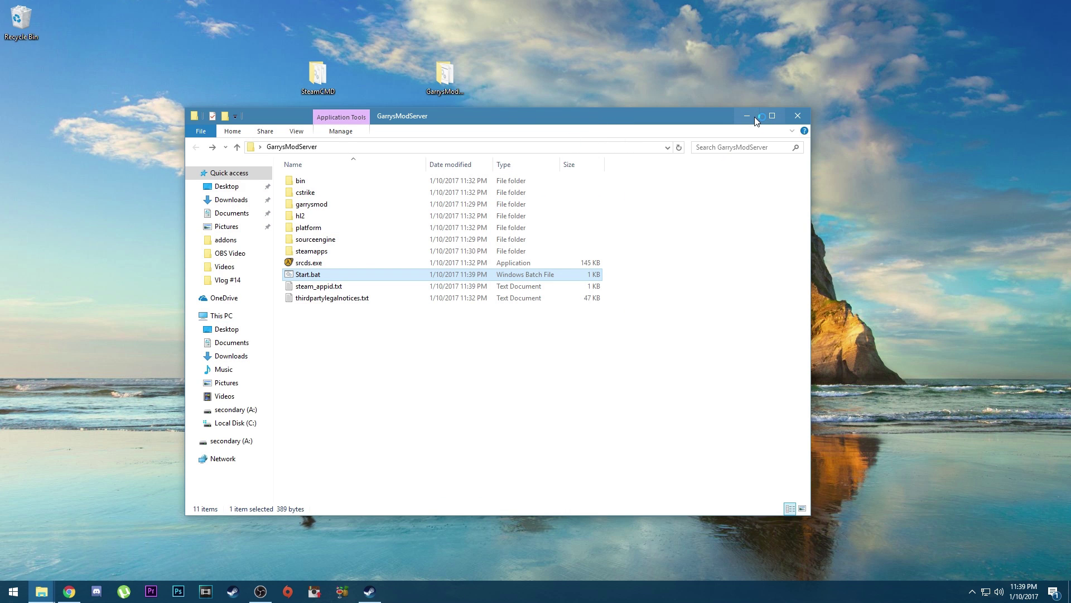
{"action": "left_click", "coordinate": [748, 116]}
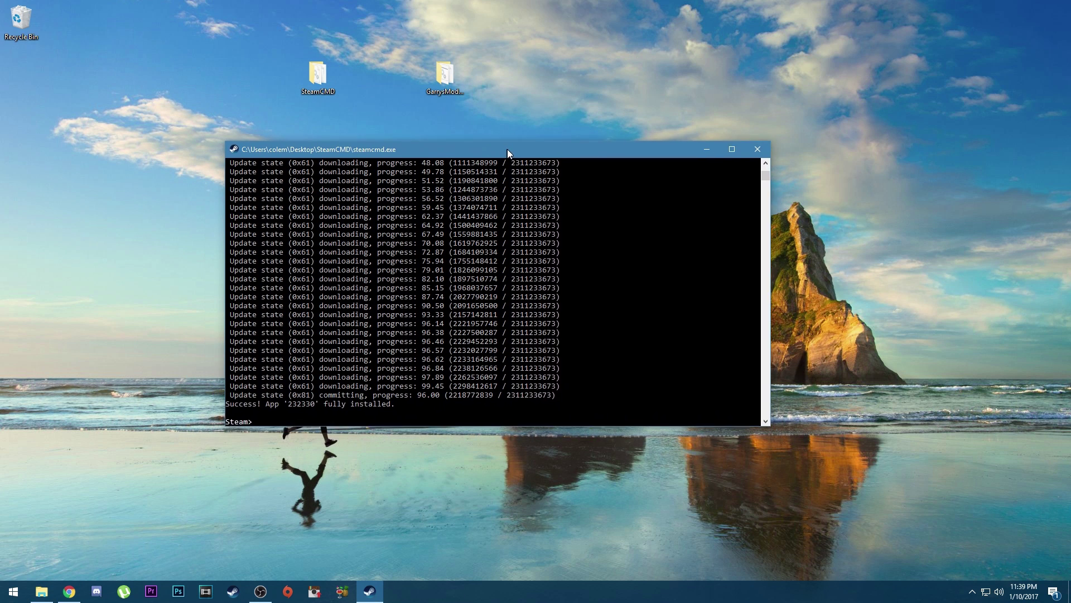
Step: Run app_update 4020 validate in SteamCMD to update and validate the Garry's Mod server files
{"action": "left_click_drag", "start_coordinate": [507, 149], "coordinate": [503, 150]}
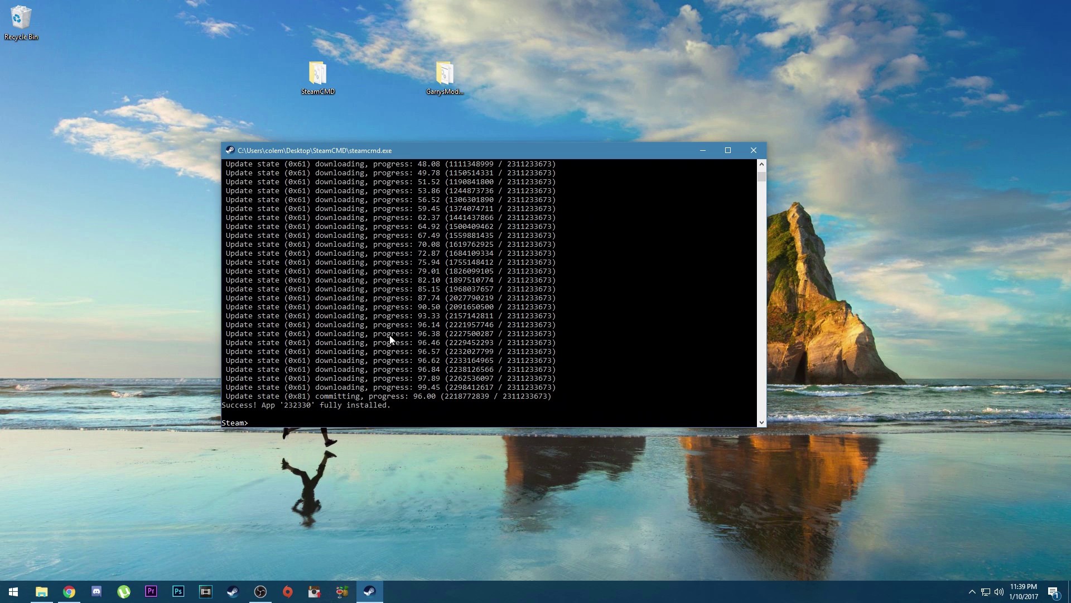
{"action": "left_click", "coordinate": [366, 351]}
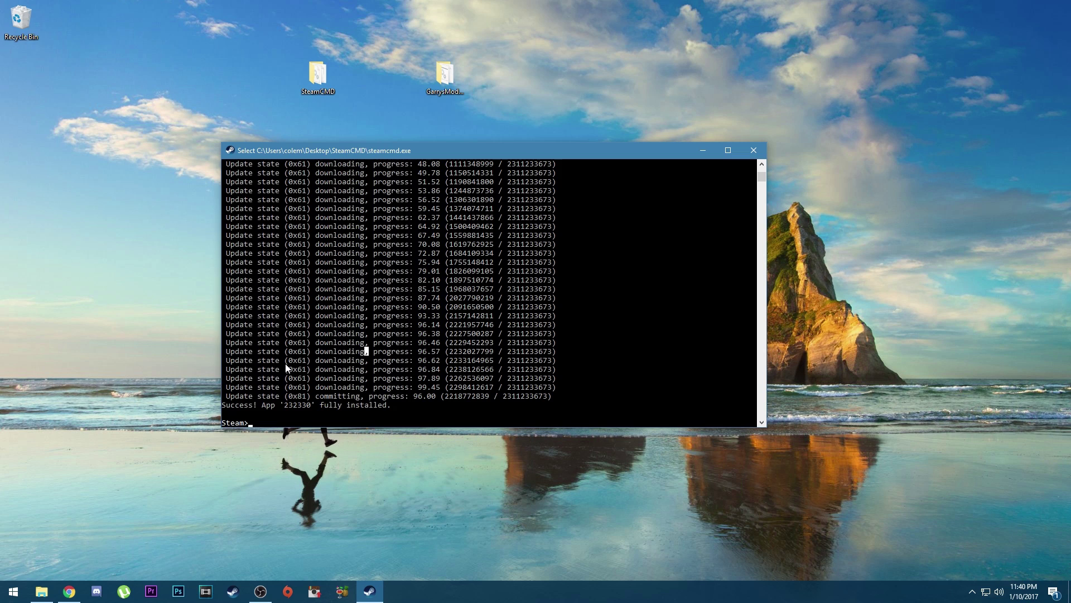
{"action": "type", "text": "app"}
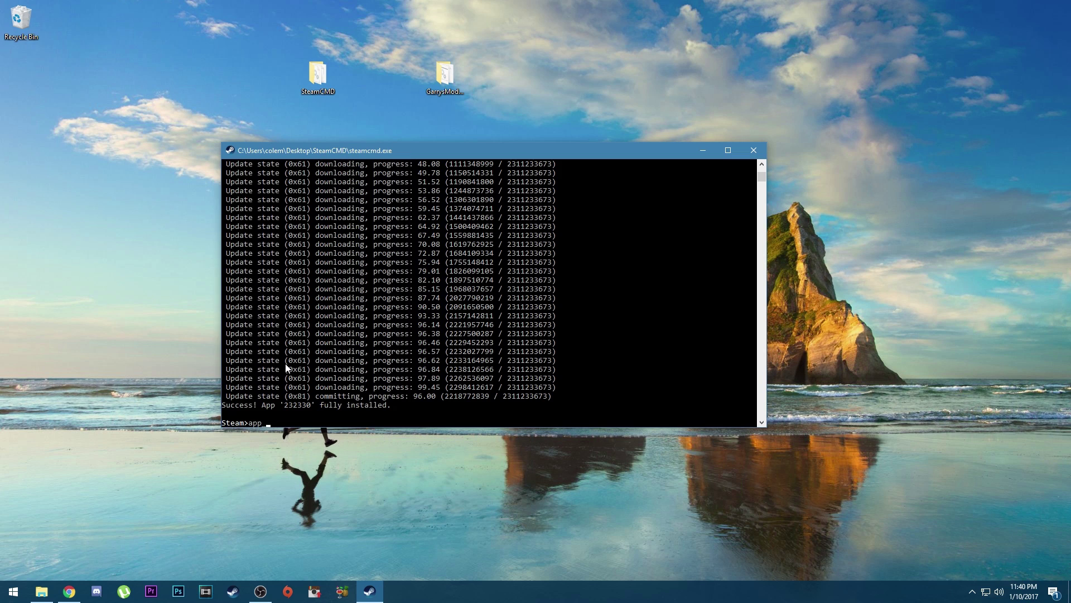
{"action": "type", "text": "_update  4020 validate"}
{"action": "left_click", "coordinate": [305, 422]}
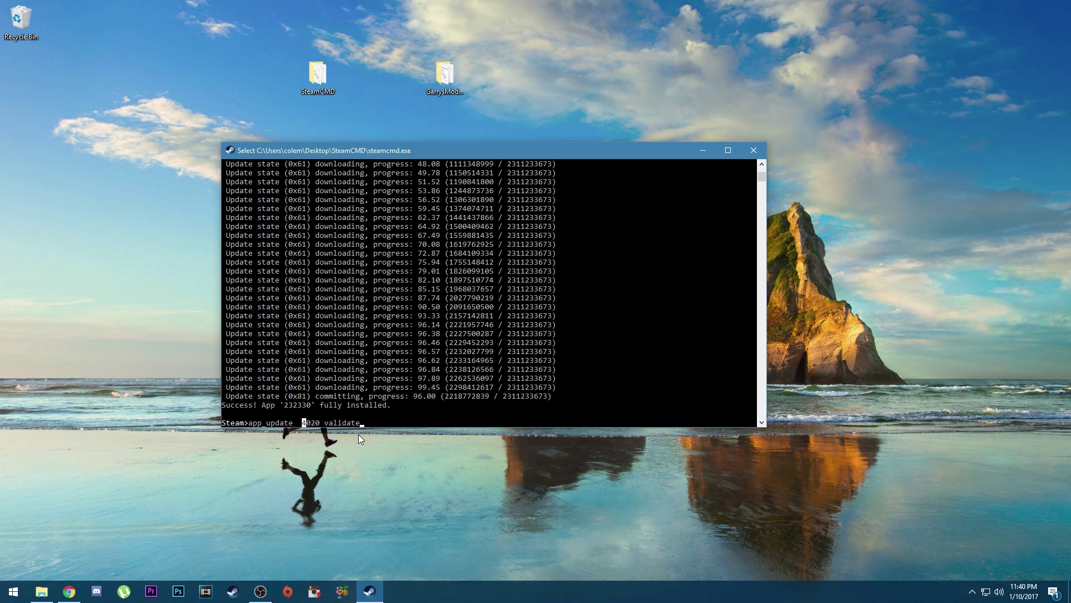
{"action": "type", "text": "e"}
{"action": "key", "text": "ctrl+Left"}
{"action": "key", "text": "ctrl+Left"}
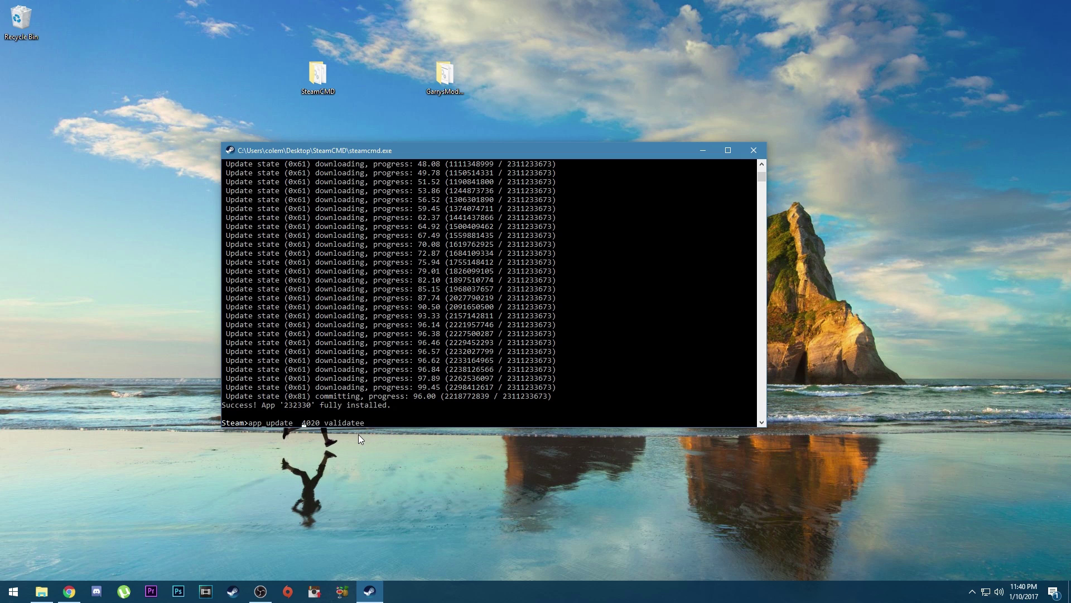
{"action": "key", "text": "BackSpace"}
{"action": "left_click", "coordinate": [366, 422]}
{"action": "key", "text": "Escape"}
{"action": "key", "text": "Return"}
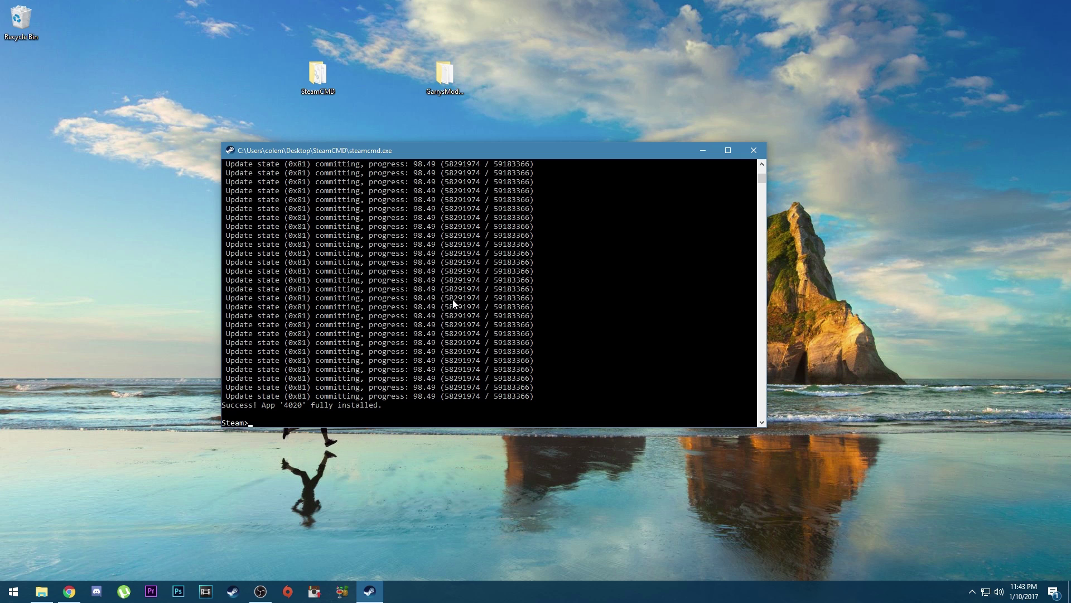
Step: Close SteamCMD, launch Start.bat from the GarrysModServer folder, and allow srcds.exe through Windows Firewall on private and public networks
{"action": "left_click", "coordinate": [753, 150]}
{"action": "double_click", "coordinate": [446, 83]}
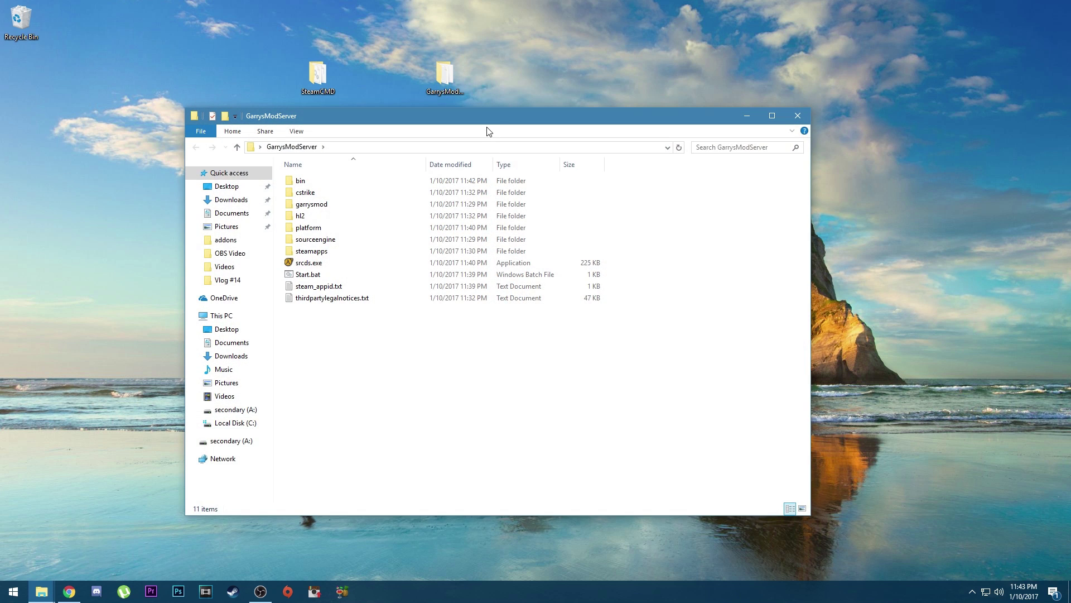
{"action": "double_click", "coordinate": [325, 266]}
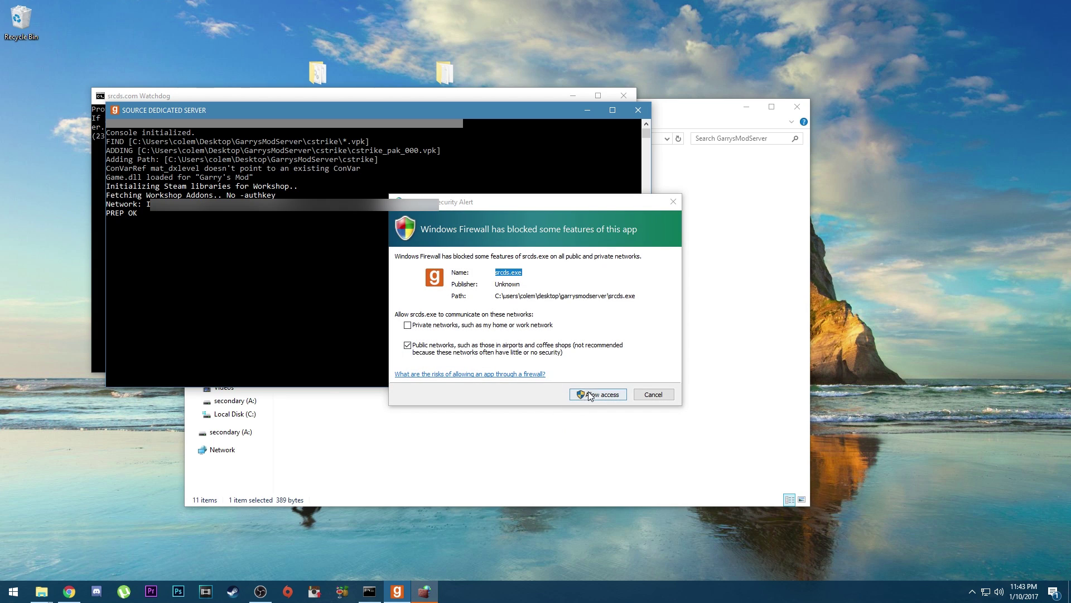
{"action": "left_click", "coordinate": [418, 327]}
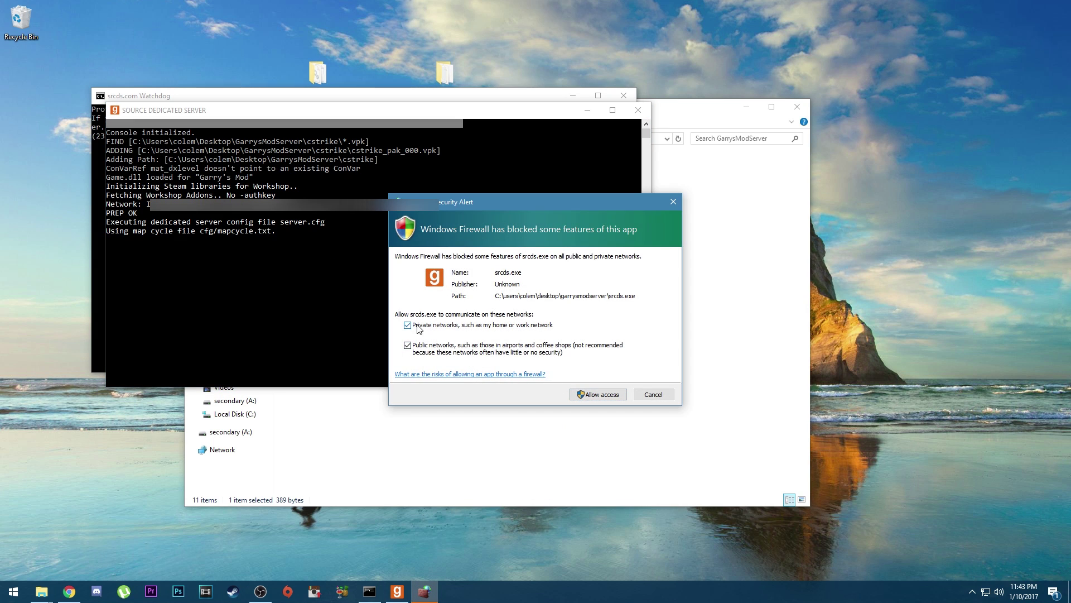
{"action": "left_click", "coordinate": [609, 396]}
Step: Separate the overlapping console windows, close the srcds.com Watchdog window while keeping the server console running, and minimize the folder
{"action": "left_click_drag", "start_coordinate": [382, 100], "coordinate": [474, 213]}
{"action": "left_click_drag", "start_coordinate": [260, 212], "coordinate": [279, 232]}
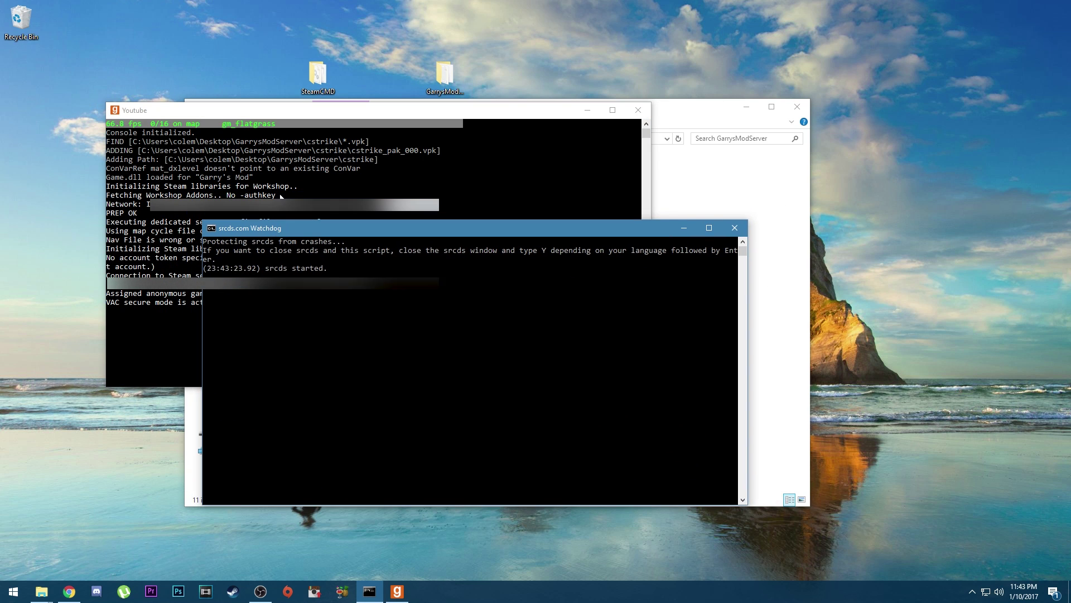
{"action": "left_click", "coordinate": [280, 195]}
{"action": "mouse_move", "coordinate": [313, 109]}
{"action": "left_mouse_down"}
{"action": "mouse_move", "coordinate": [372, 144]}
{"action": "mouse_move", "coordinate": [308, 107]}
{"action": "left_mouse_up"}
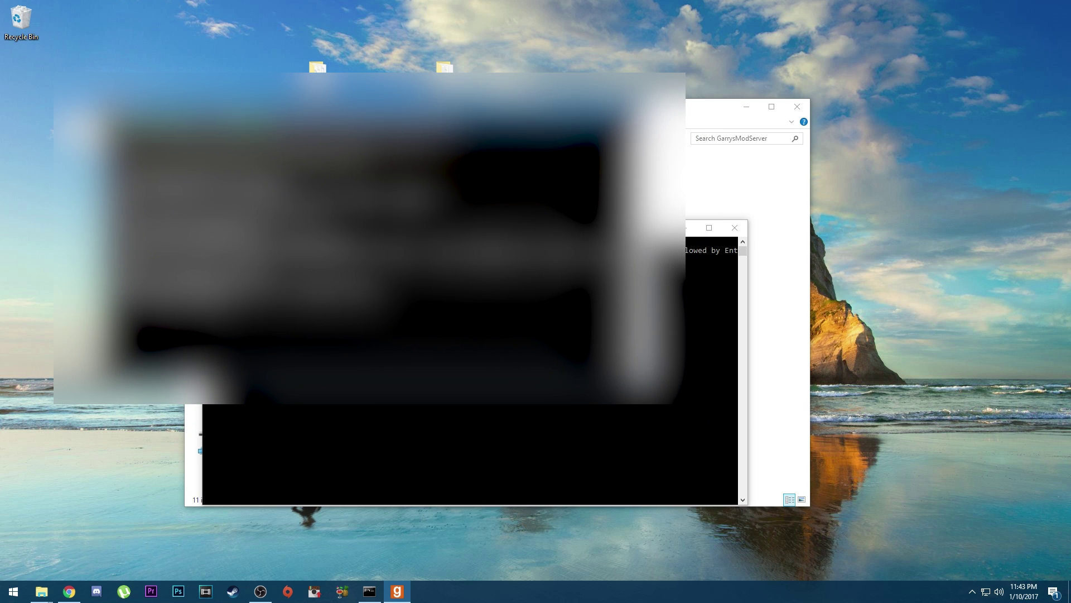
{"action": "left_click", "coordinate": [405, 424]}
{"action": "left_click_drag", "start_coordinate": [417, 229], "coordinate": [392, 188]}
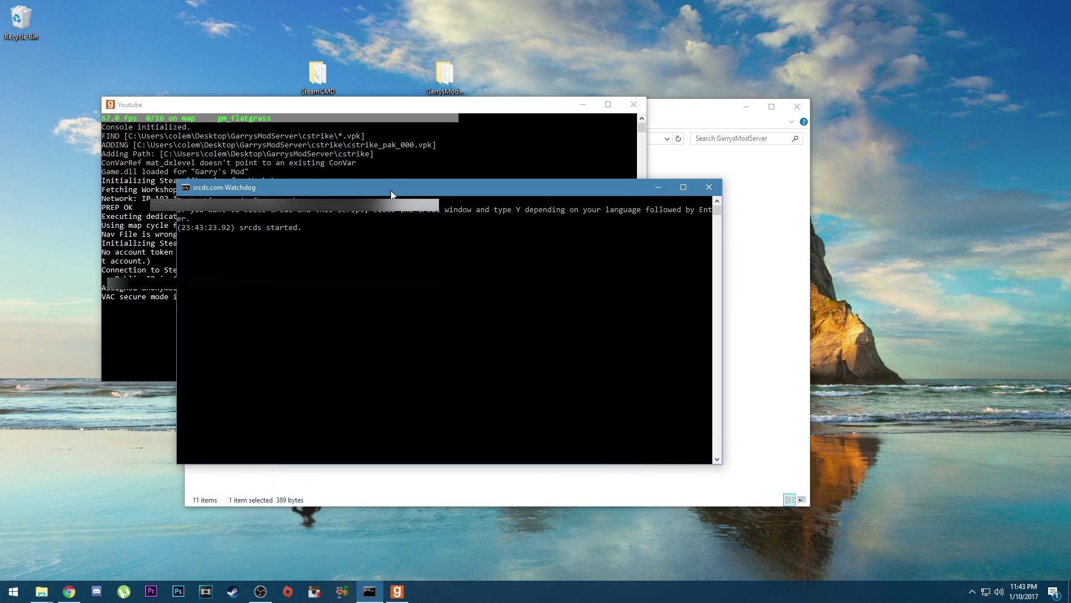
{"action": "left_click", "coordinate": [710, 188]}
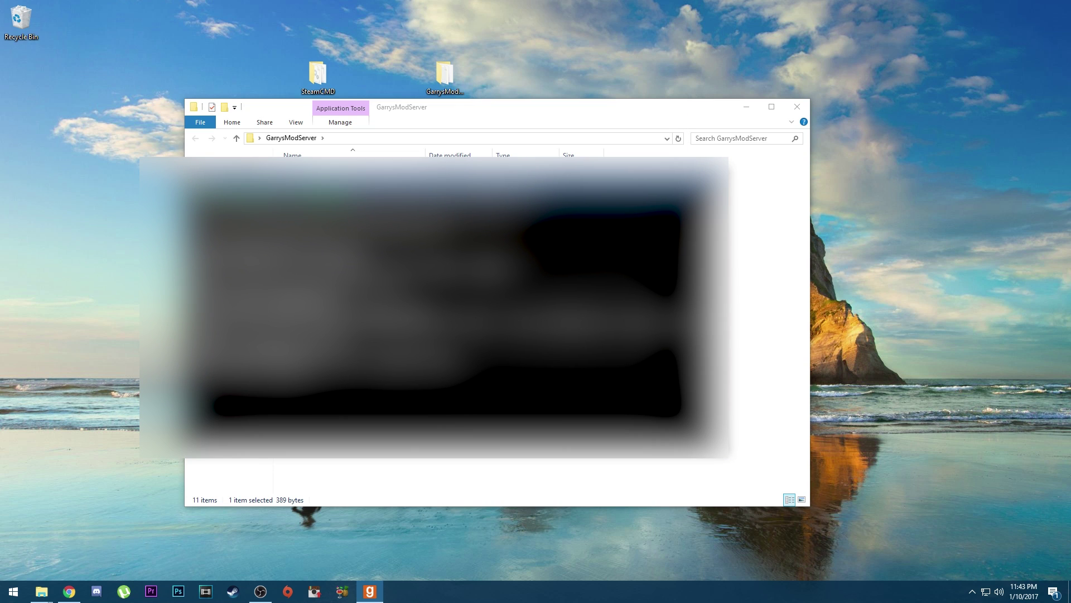
{"action": "left_click", "coordinate": [745, 108]}
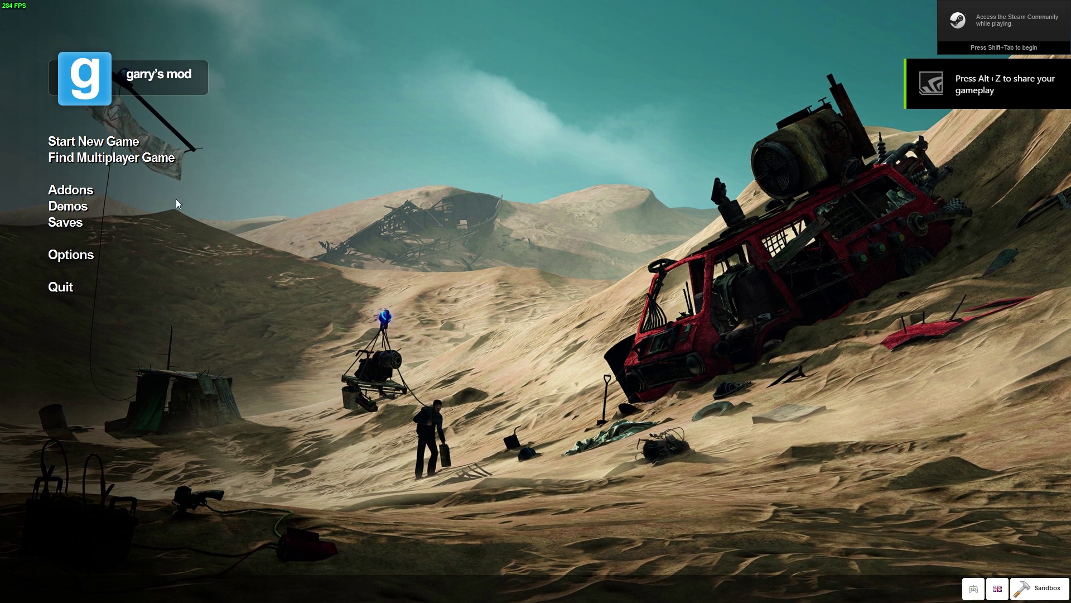
Step: Switch to Garry's Mod, find the Youtube server under the Sandbox gamemode on the local network, and join it
{"action": "left_click", "coordinate": [112, 158]}
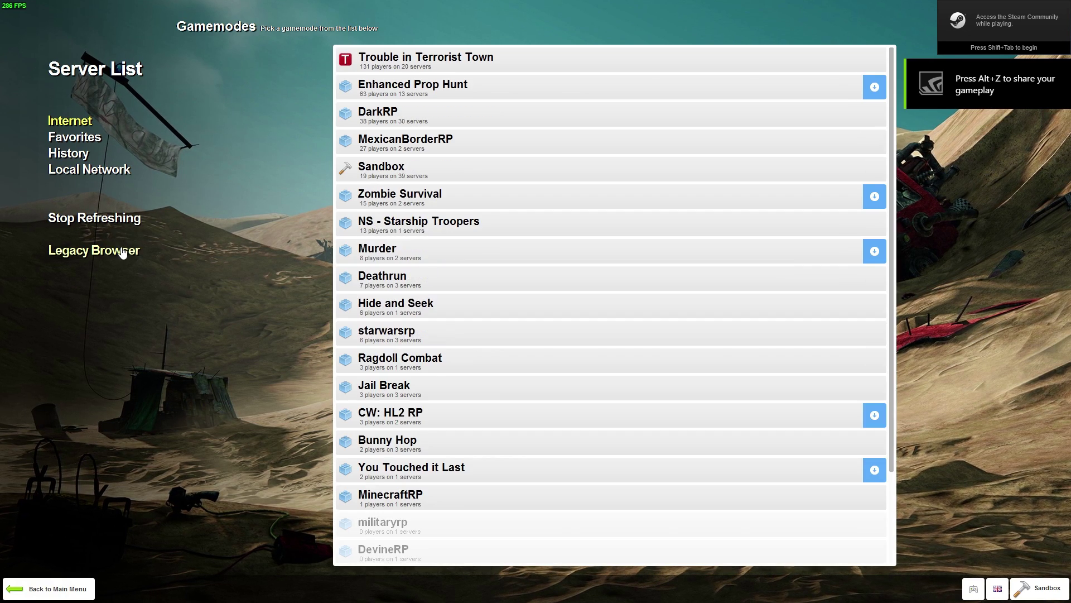
{"action": "left_click", "coordinate": [88, 171]}
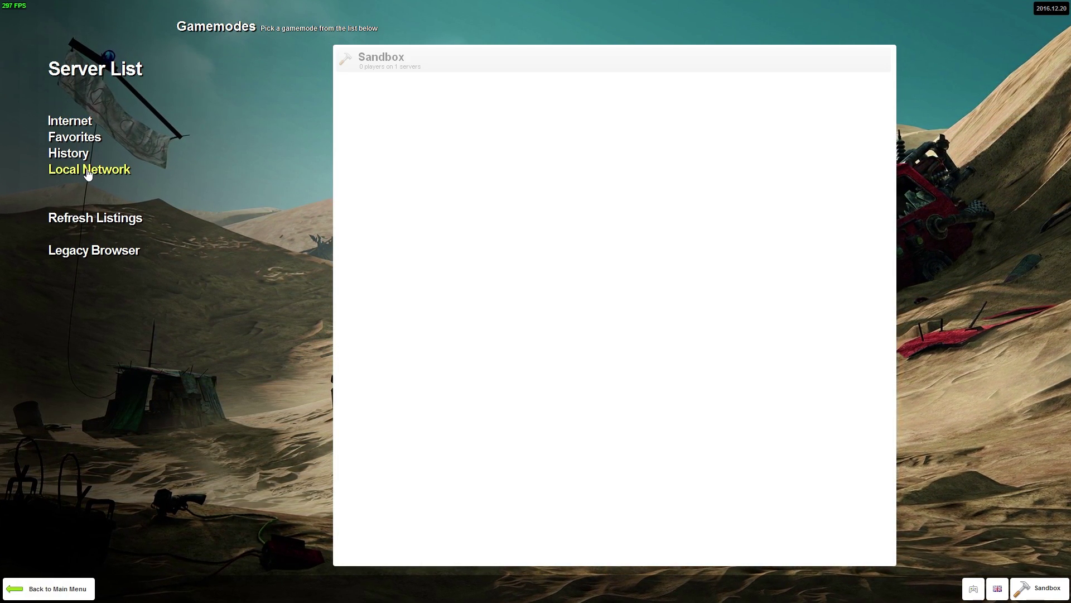
{"action": "left_click", "coordinate": [384, 63]}
{"action": "left_click", "coordinate": [208, 85]}
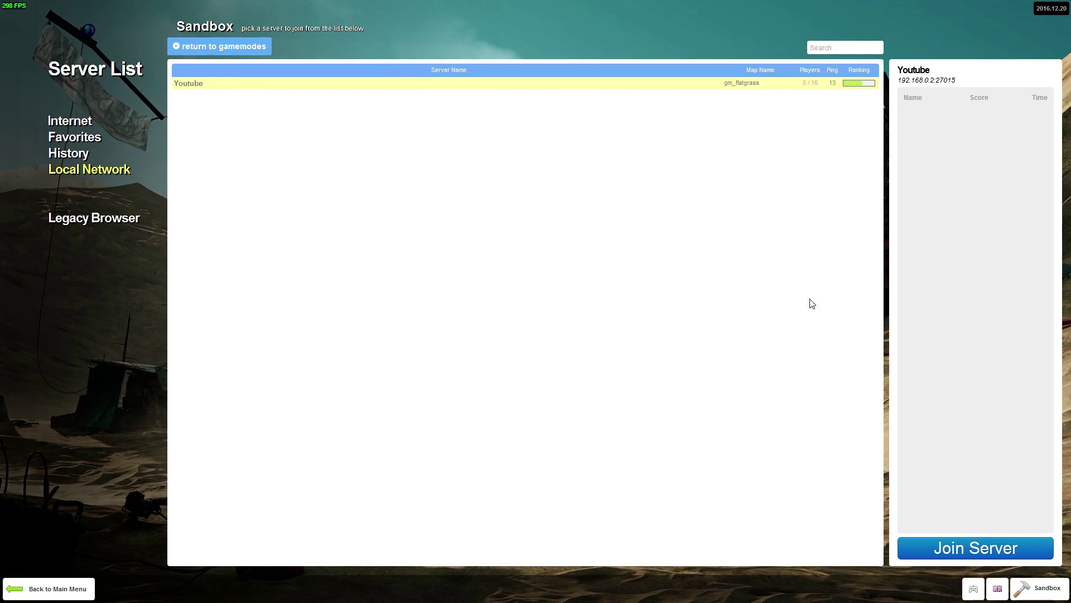
{"action": "left_click", "coordinate": [987, 550]}
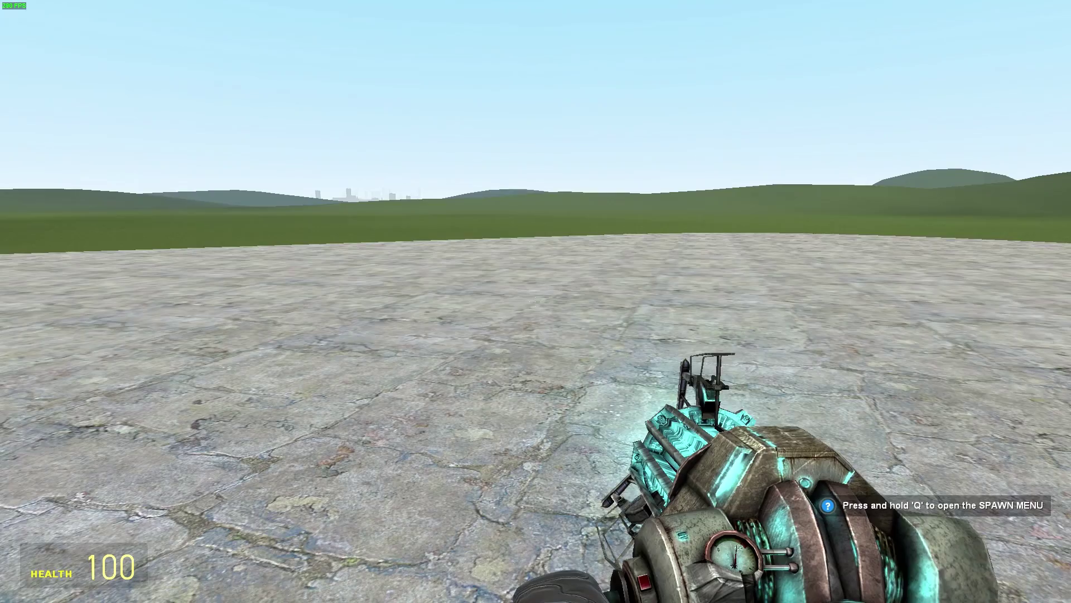
Step: Check the player scoreboard on the joined server and test the physics gun on the map
{"action": "key", "text": "Tab"}
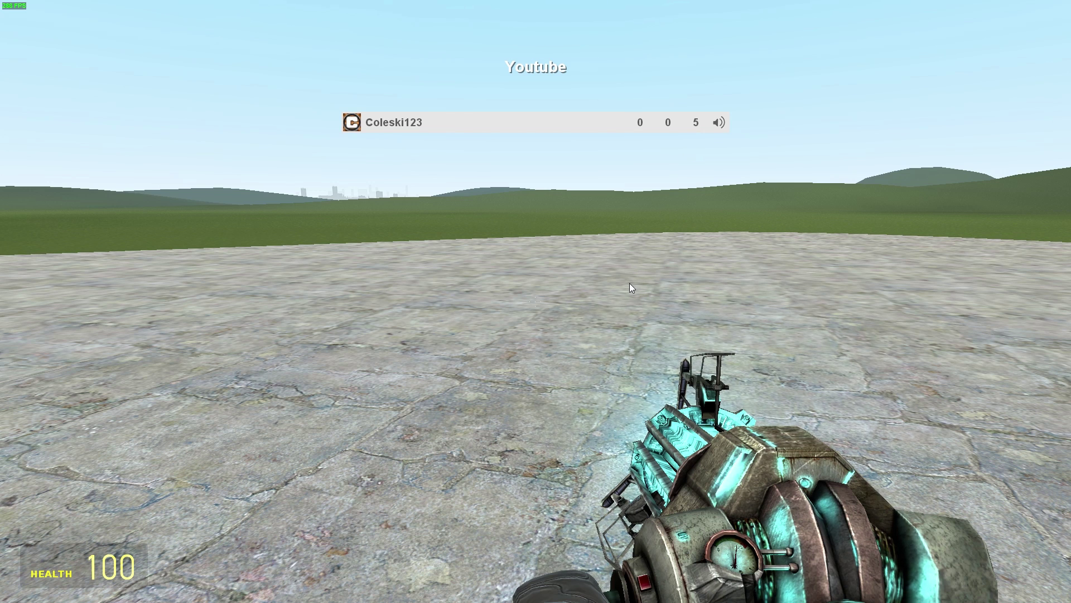
{"action": "key", "text": "Tab"}
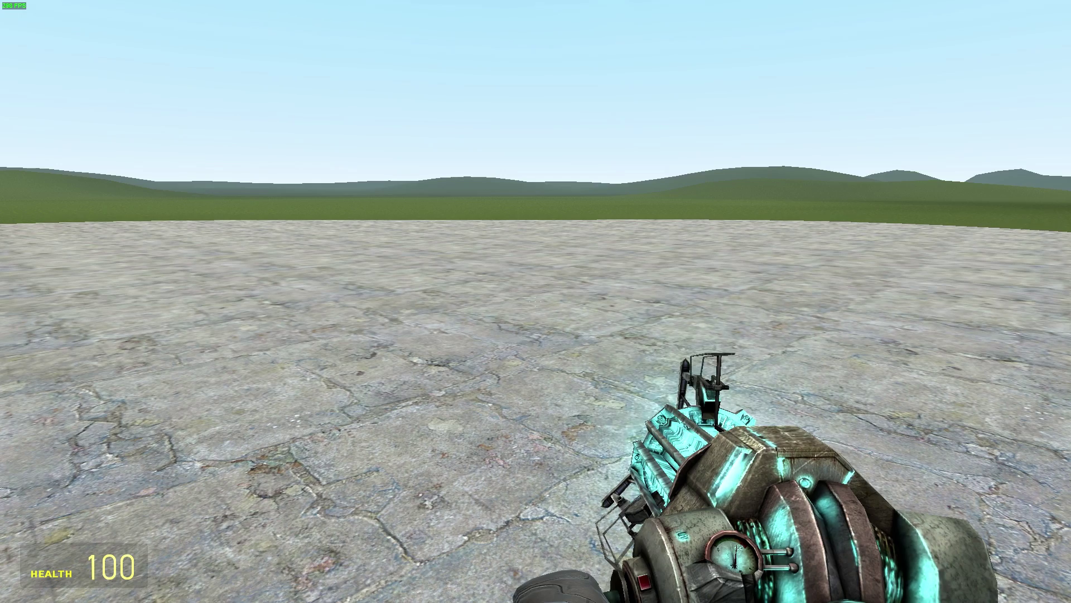
{"action": "left_click", "coordinate": [535, 301]}
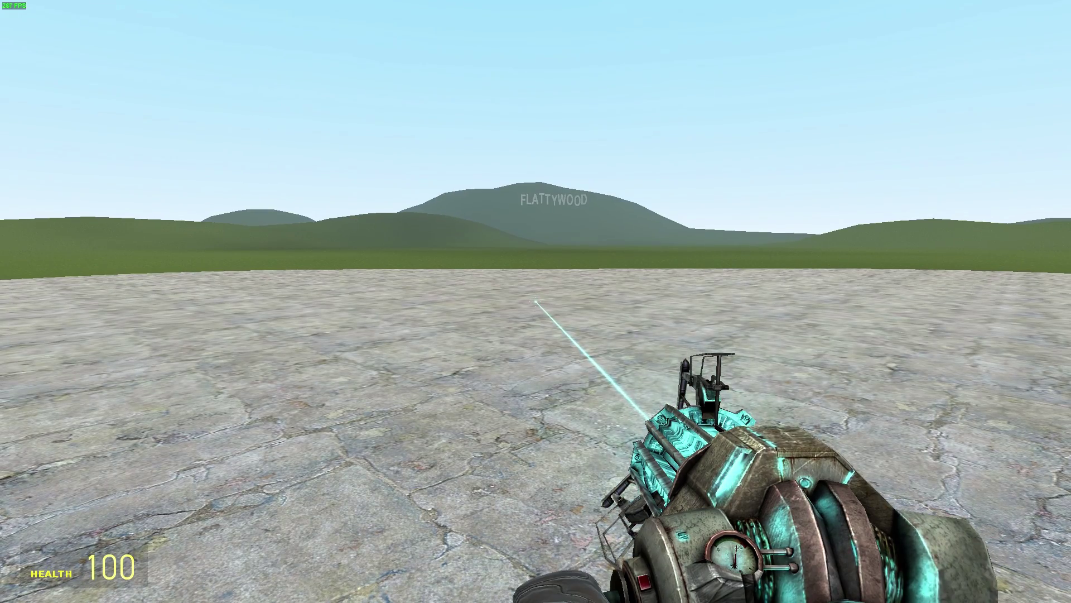